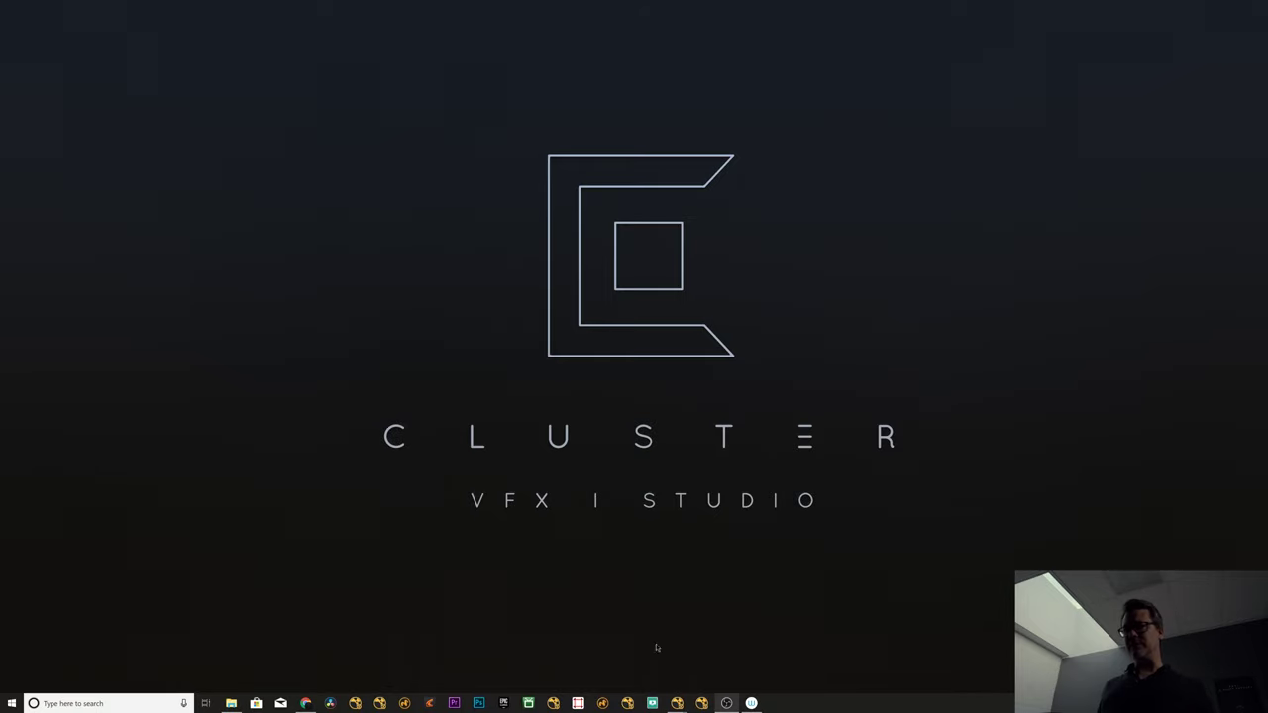
- Switch to NukeX and load the Volume rays toolset into the empty node graph
{"action": "mouse_move", "coordinate": [677, 701]}
{"action": "left_click", "coordinate": [699, 673]}
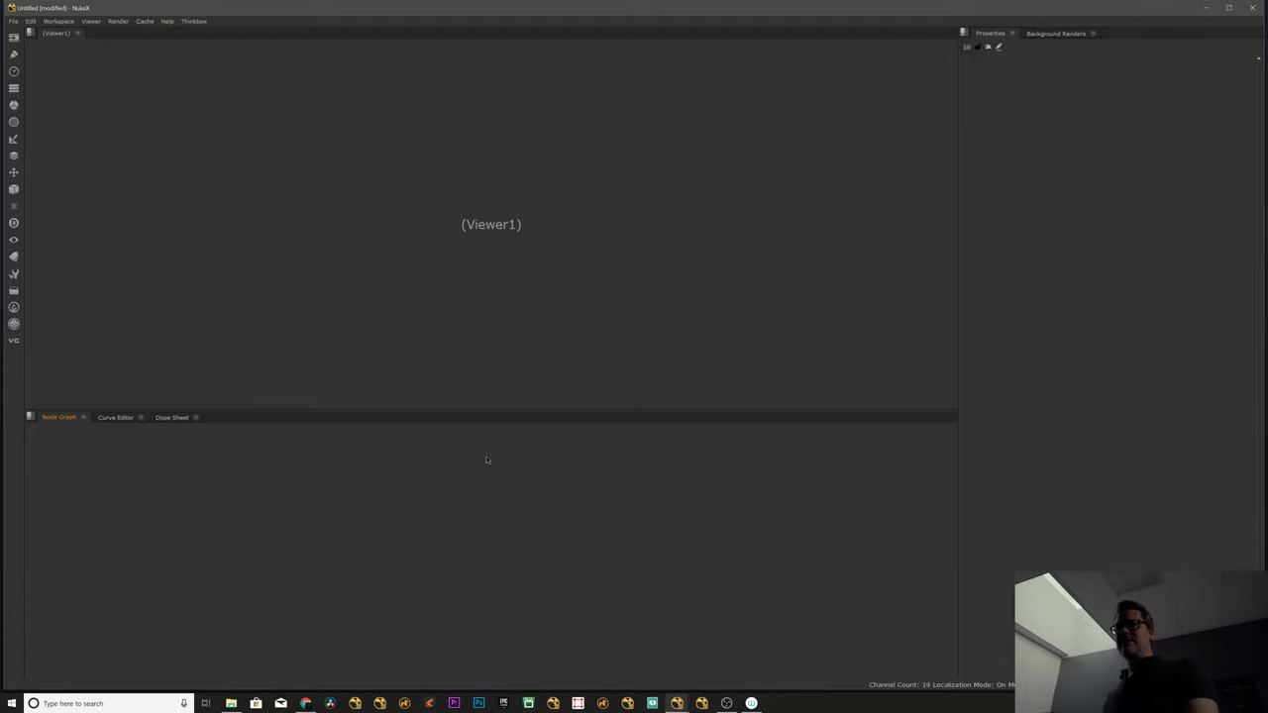
{"action": "right_click", "coordinate": [487, 459]}
{"action": "mouse_move", "coordinate": [530, 624]}
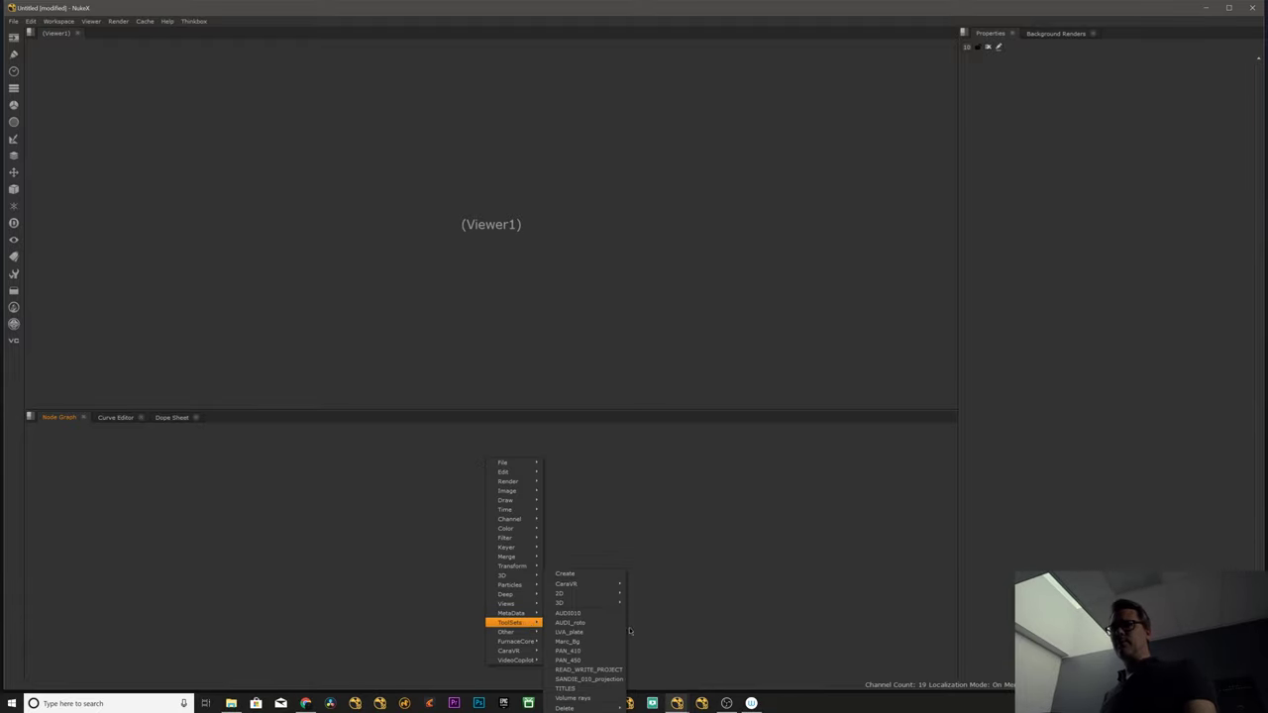
{"action": "left_click", "coordinate": [580, 697]}
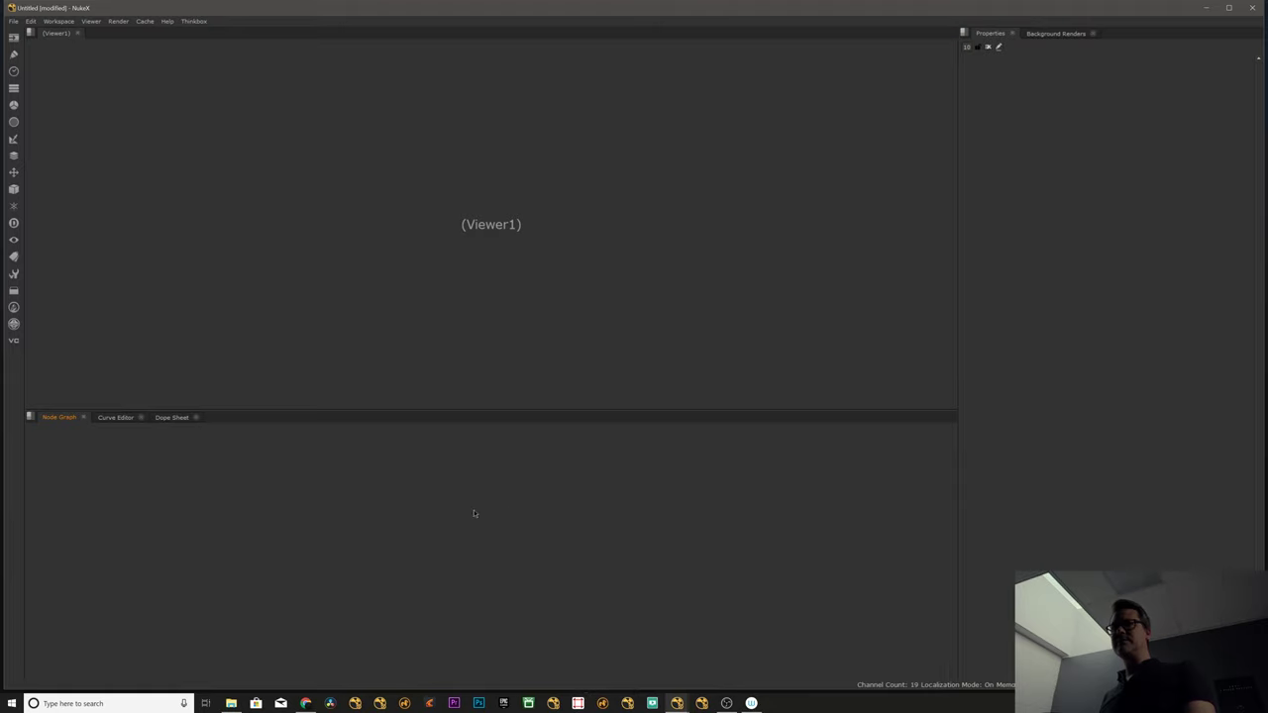
{"action": "left_click", "coordinate": [419, 505]}
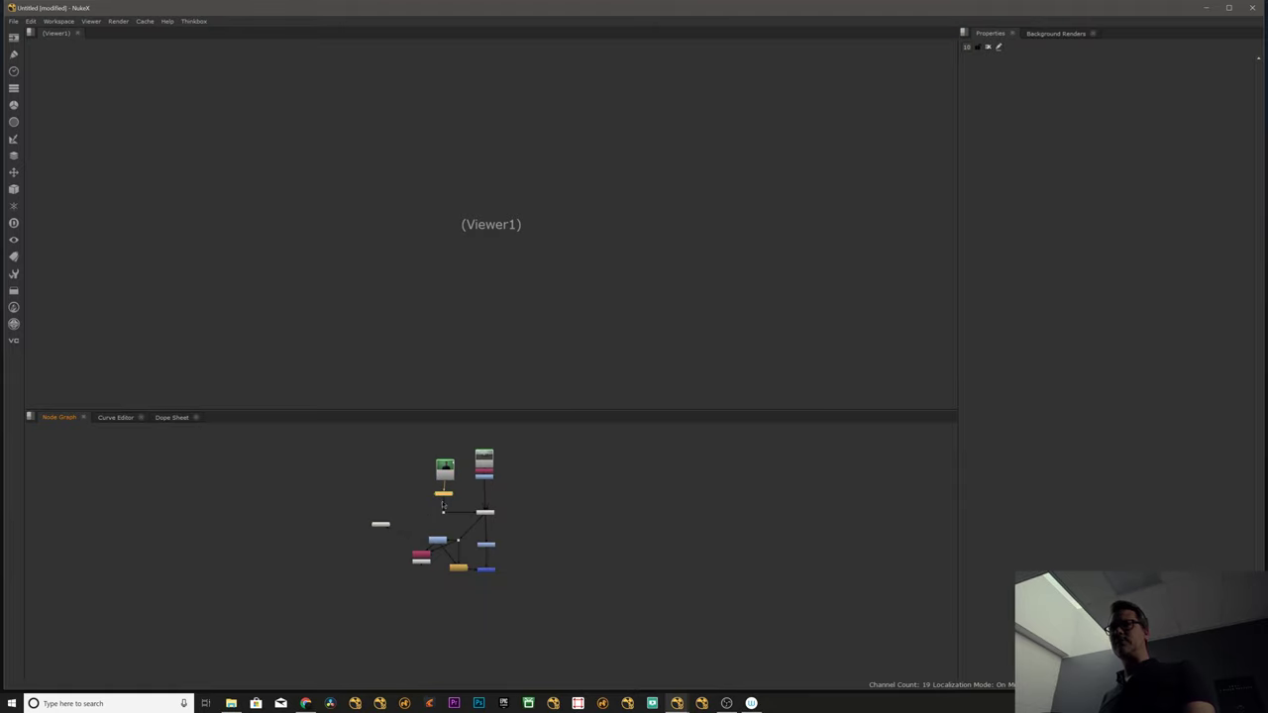
- Duplicate the airplane clip's Read, Shuffle and Grade nodes, and delete all the other toolset nodes
{"action": "key", "text": "1"}
{"action": "left_click_drag", "start_coordinate": [336, 527], "coordinate": [548, 613]}
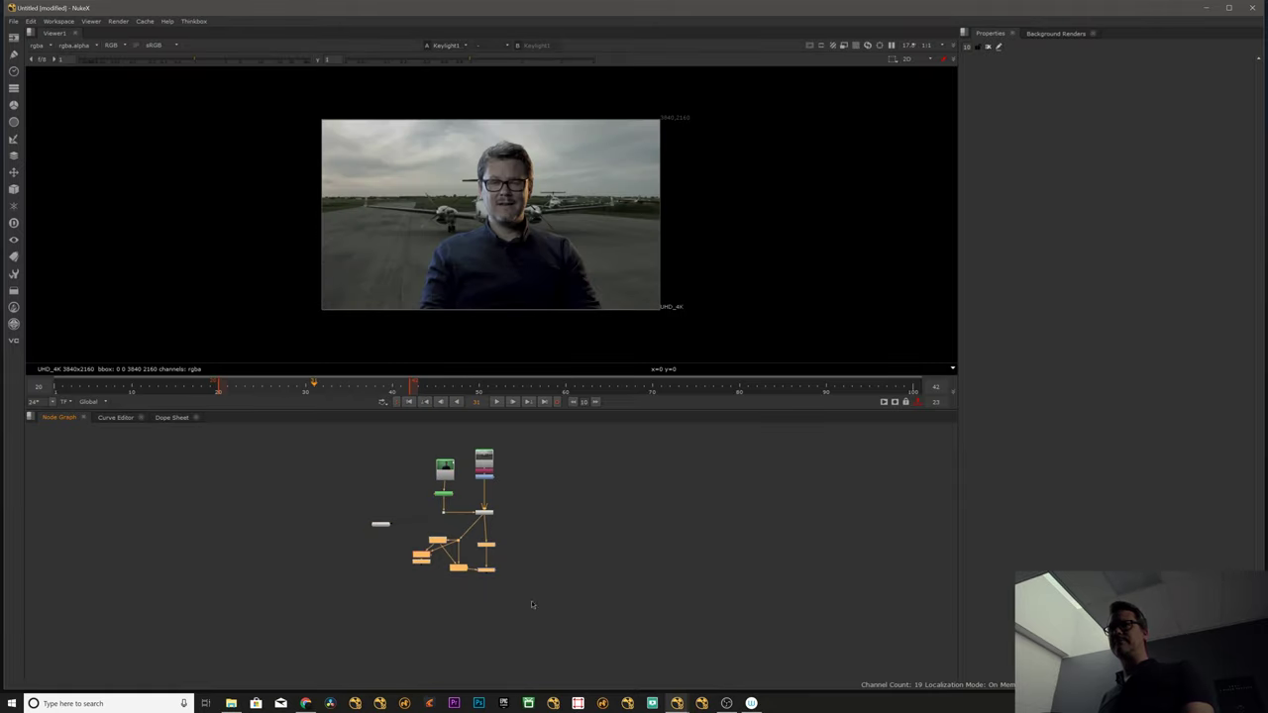
{"action": "left_click_drag", "start_coordinate": [470, 441], "coordinate": [522, 494]}
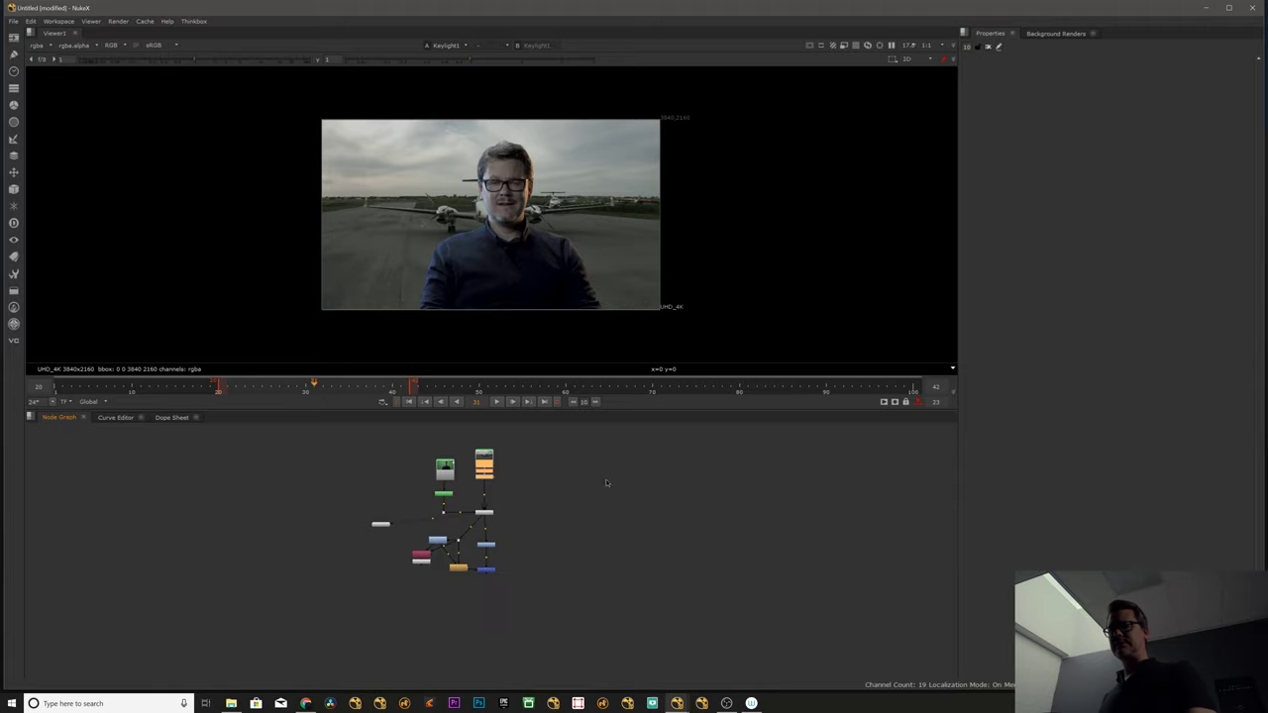
{"action": "key", "text": "ctrl+v"}
{"action": "middle_click_drag", "start_coordinate": [597, 493], "coordinate": [488, 502]}
{"action": "left_click_drag", "start_coordinate": [276, 433], "coordinate": [402, 611]}
{"action": "left_click_drag", "start_coordinate": [206, 438], "coordinate": [437, 610]}
{"action": "key", "text": "Delete"}
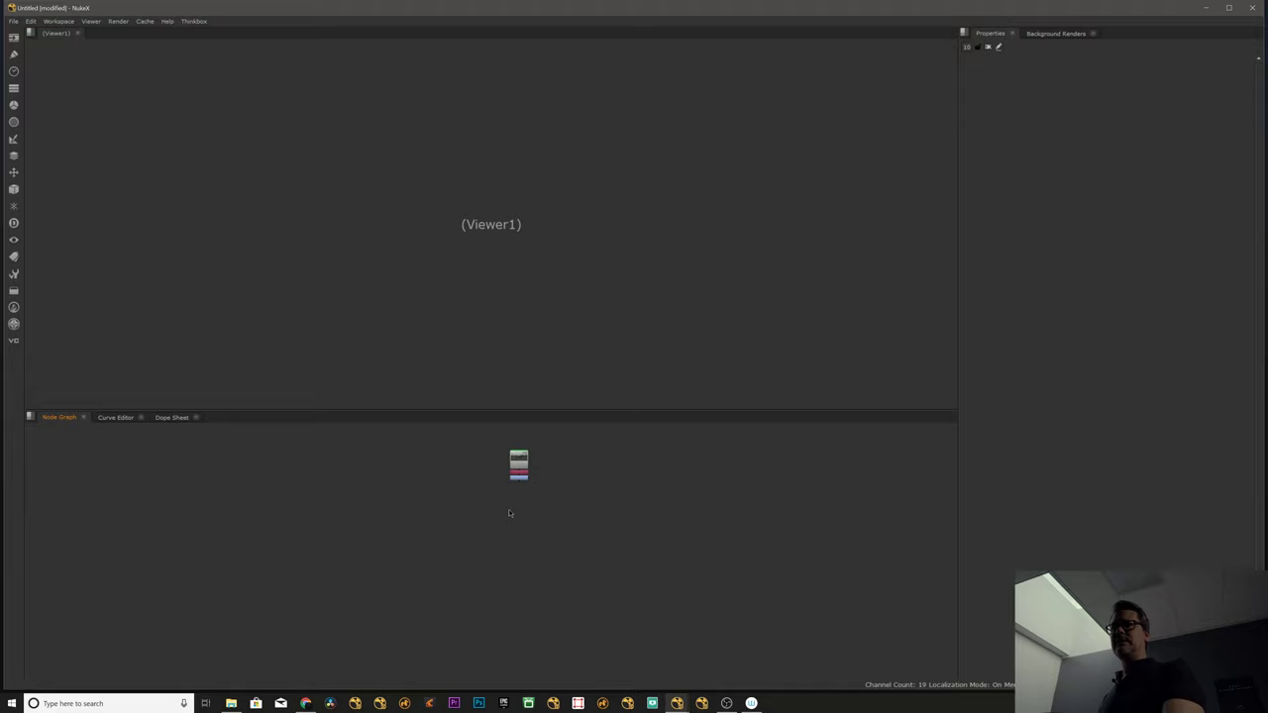
- Display the Grade3 output of the airplane clip in the viewer
{"action": "scroll", "coordinate": [517, 465], "scroll_direction": "up", "scroll_amount": 5}
{"action": "left_click", "coordinate": [518, 505]}
{"action": "key", "text": "1"}
{"action": "left_click", "coordinate": [506, 469]}
{"action": "middle_click_drag", "start_coordinate": [512, 489], "coordinate": [382, 523]}
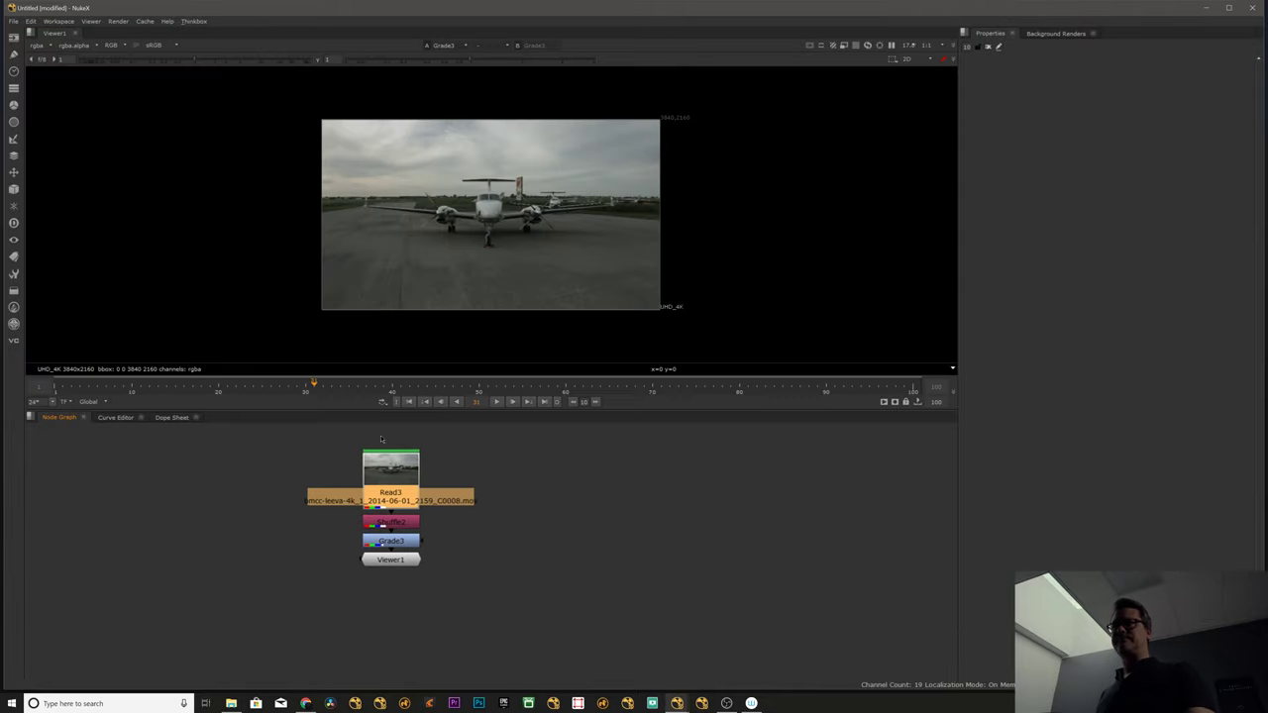
{"action": "scroll", "coordinate": [650, 213], "scroll_direction": "up", "scroll_amount": 6}
{"action": "left_click", "coordinate": [440, 473]}
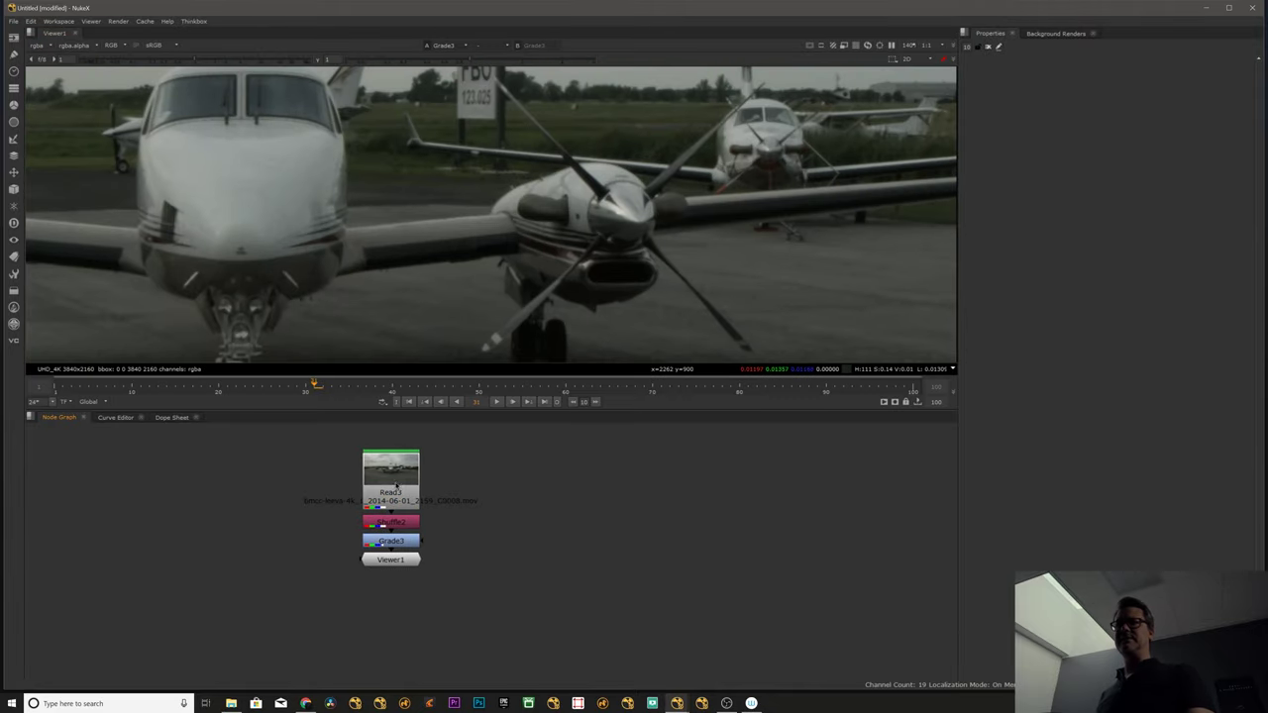
- Move the Viewer node away from the node stack and display Read3 and Grade3 in turn
{"action": "left_click_drag", "start_coordinate": [397, 495], "coordinate": [397, 484]}
{"action": "key", "text": "1"}
{"action": "left_click", "coordinate": [396, 554]}
{"action": "left_click", "coordinate": [395, 493]}
{"action": "left_click", "coordinate": [400, 554]}
{"action": "left_click_drag", "start_coordinate": [398, 556], "coordinate": [203, 514]}
{"action": "left_click", "coordinate": [391, 482]}
{"action": "key", "text": "1"}
{"action": "left_click", "coordinate": [389, 520]}
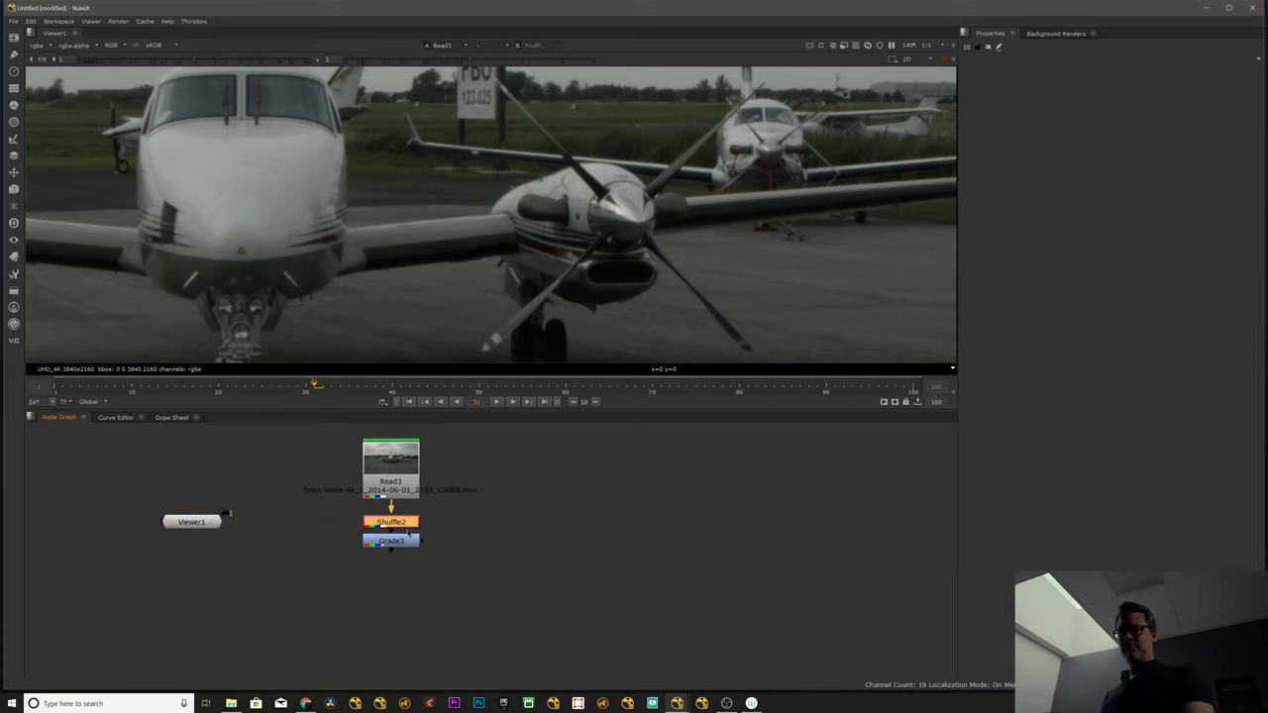
{"action": "left_click", "coordinate": [390, 536]}
{"action": "key", "text": "1"}
- Move Read3 further up to leave a gap above Shuffle2
{"action": "left_click", "coordinate": [388, 486]}
{"action": "left_click_drag", "start_coordinate": [391, 475], "coordinate": [390, 451]}
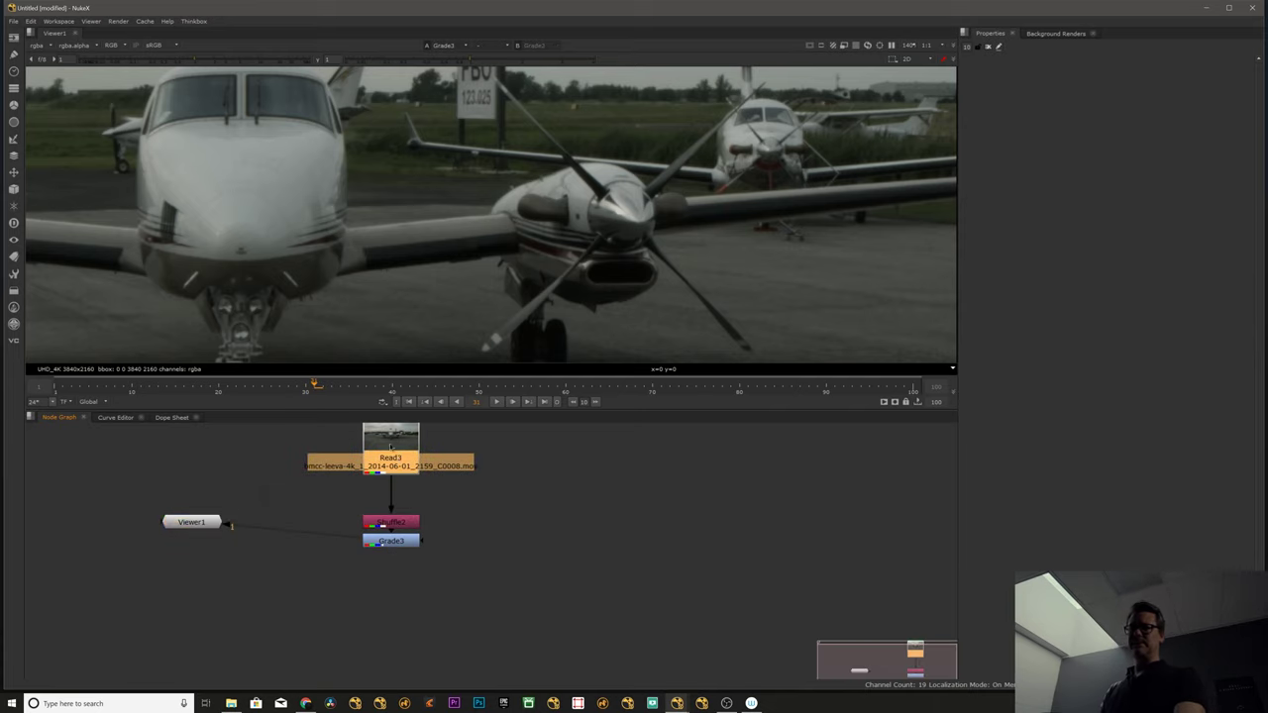
{"action": "left_click", "coordinate": [414, 539]}
{"action": "left_click", "coordinate": [191, 522]}
{"action": "middle_click_drag", "start_coordinate": [258, 554], "coordinate": [217, 597]}
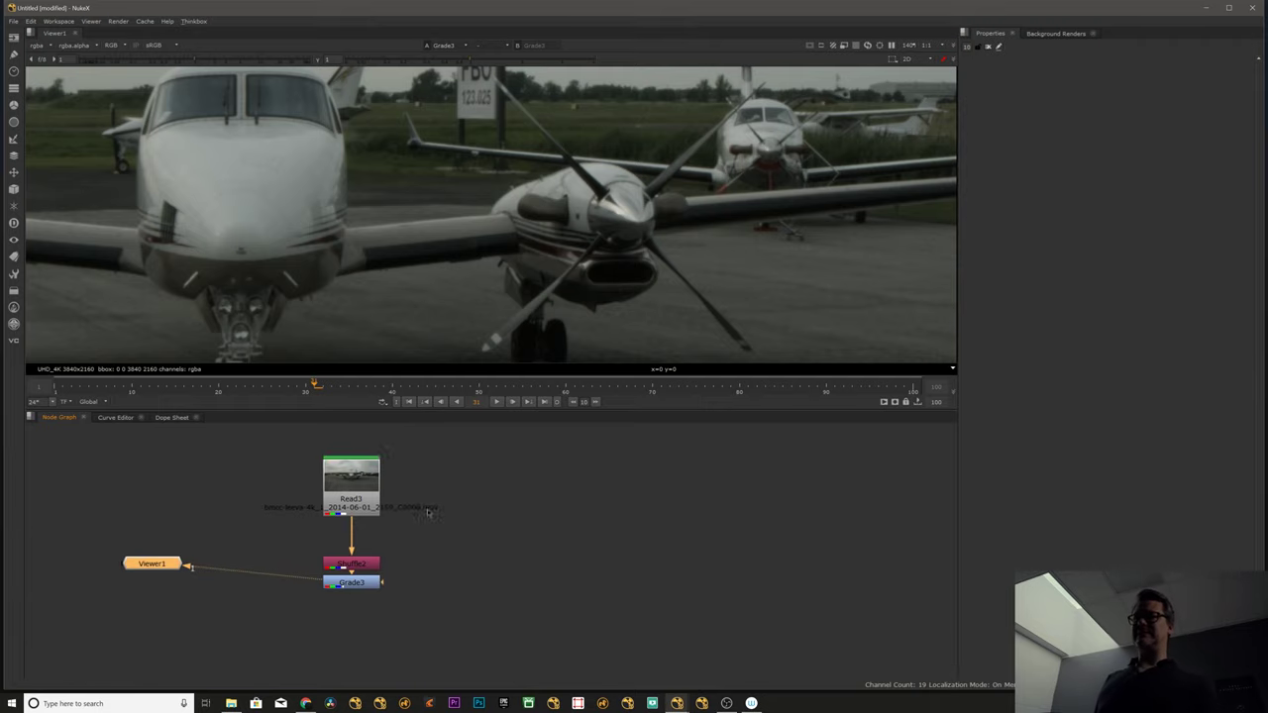
{"action": "left_click", "coordinate": [362, 509]}
{"action": "left_click_drag", "start_coordinate": [362, 509], "coordinate": [355, 511]}
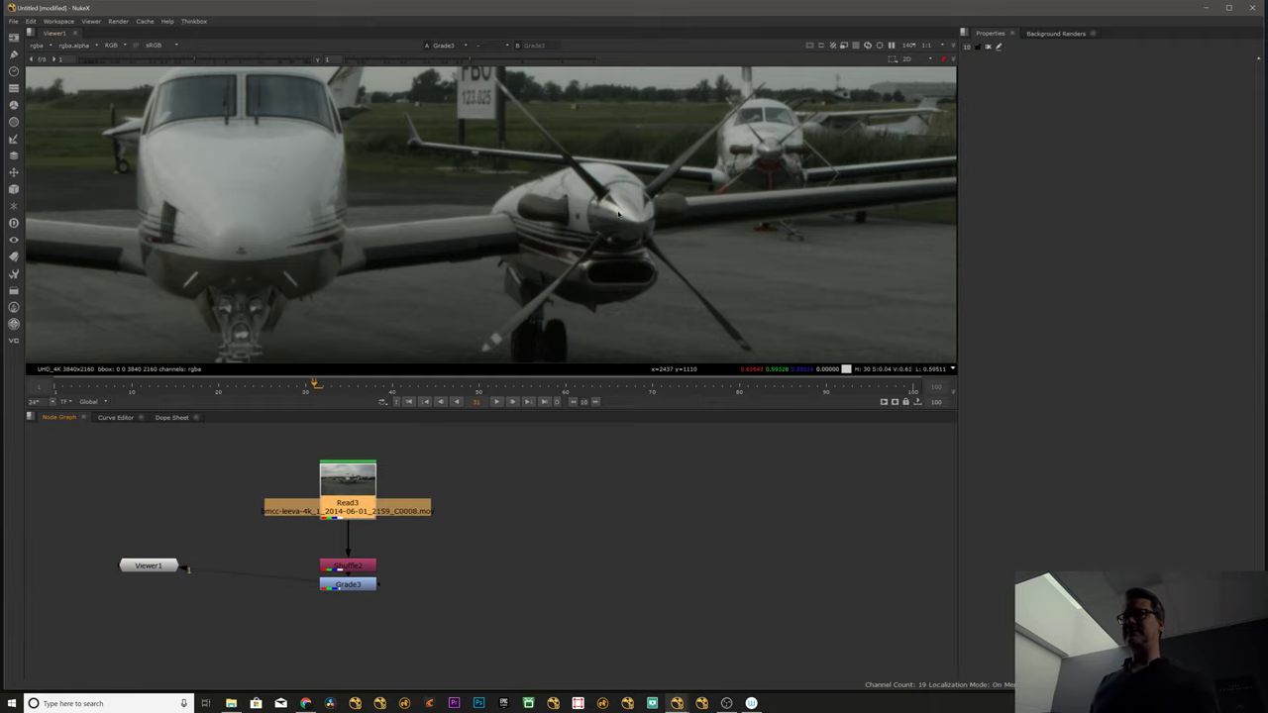
- Insert a Glint node between Read3 and Shuffle2
{"action": "scroll", "coordinate": [634, 203], "scroll_direction": "up", "scroll_amount": 10}
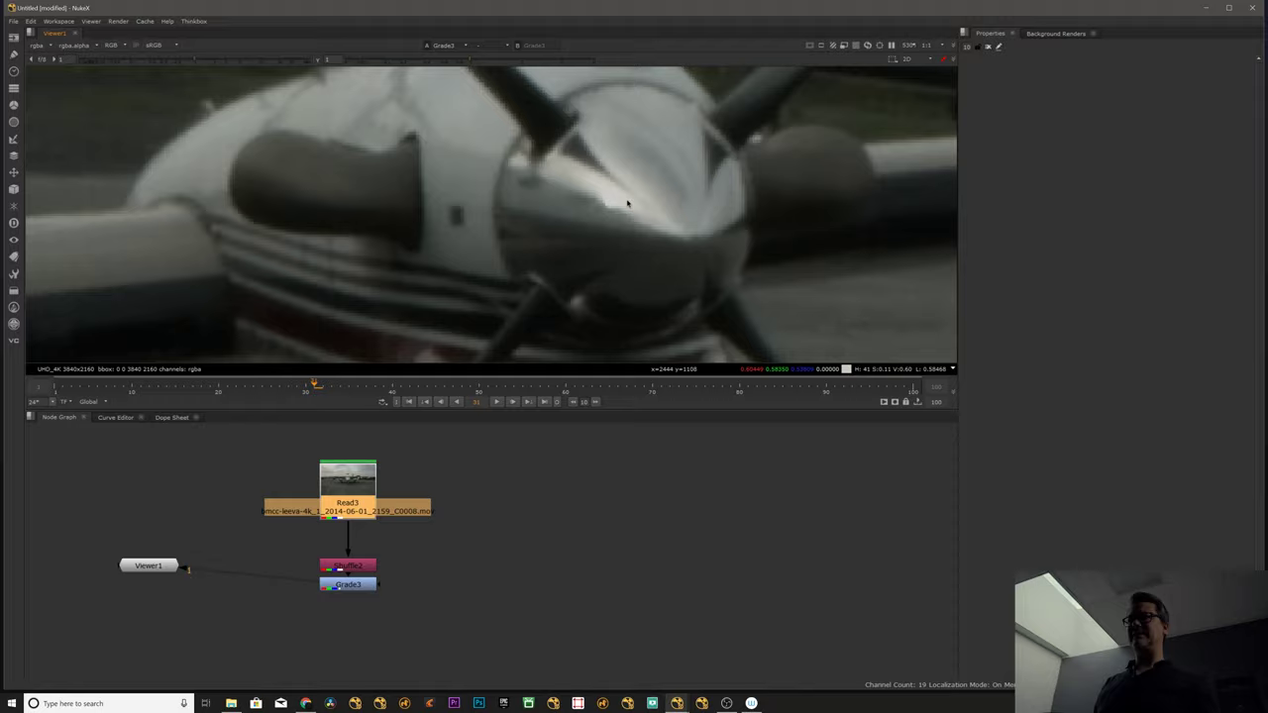
{"action": "scroll", "coordinate": [659, 181], "scroll_direction": "up", "scroll_amount": 8}
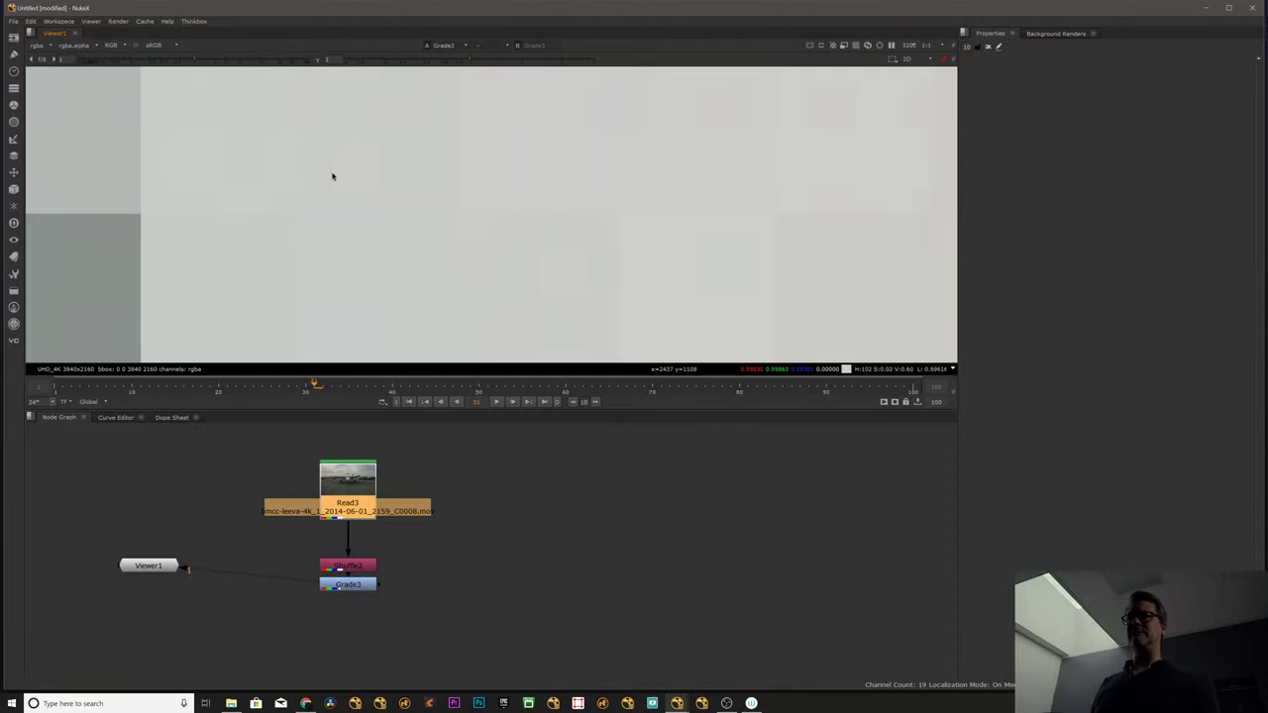
{"action": "scroll", "coordinate": [473, 461], "scroll_direction": "up", "scroll_amount": 3}
{"action": "scroll", "coordinate": [541, 232], "scroll_direction": "down", "scroll_amount": 10}
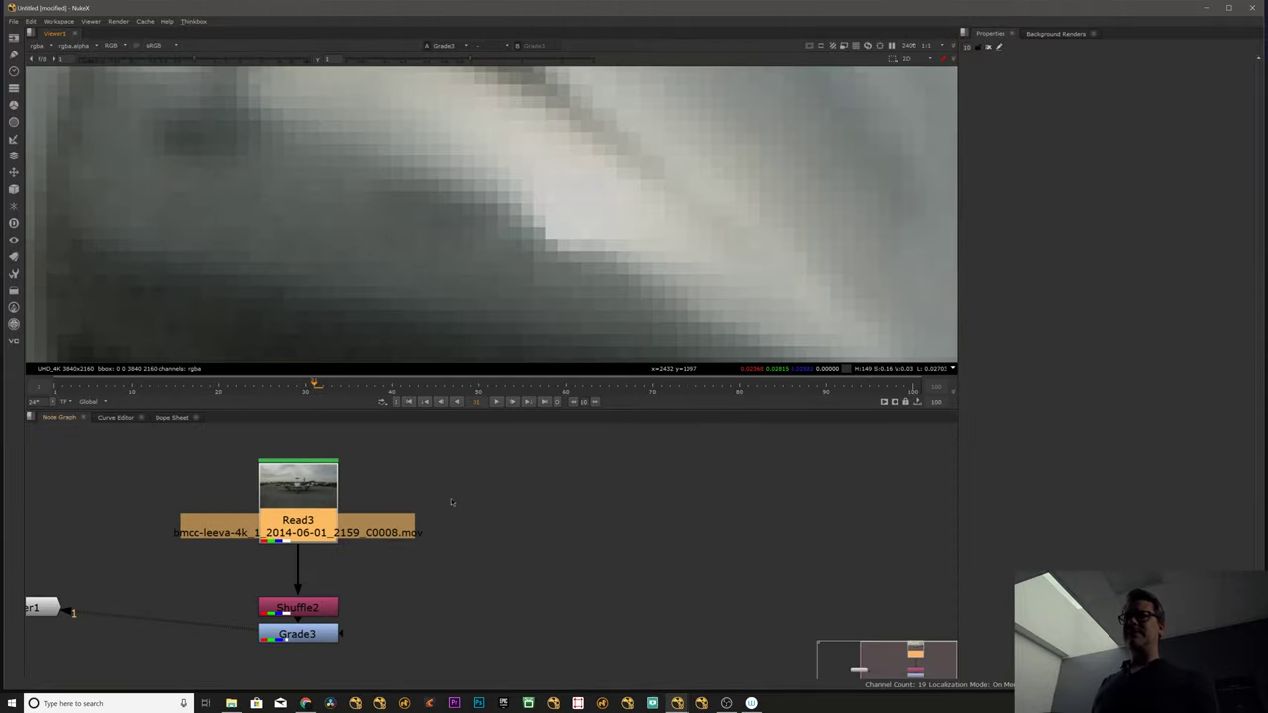
{"action": "middle_click_drag", "start_coordinate": [451, 500], "coordinate": [523, 424]}
{"action": "left_click", "coordinate": [387, 477]}
{"action": "left_click", "coordinate": [357, 451]}
{"action": "key", "text": "Tab"}
{"action": "type", "text": "glin"}
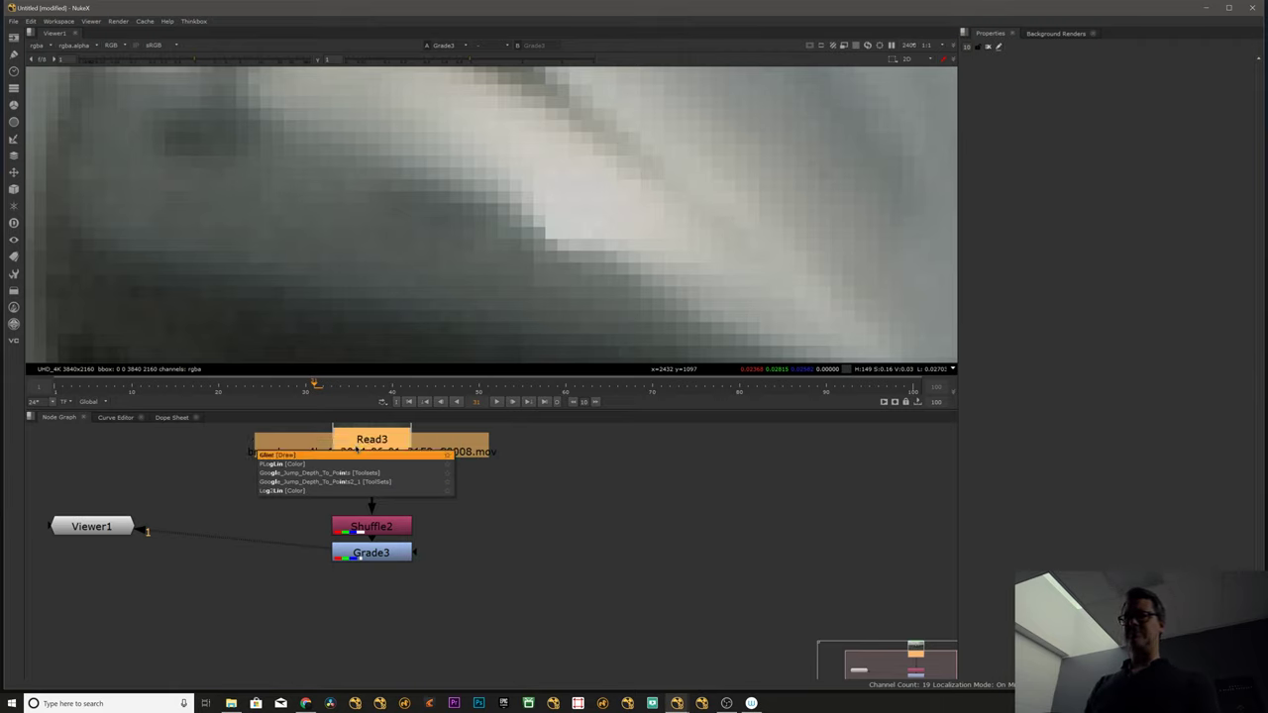
{"action": "key", "text": "Return"}
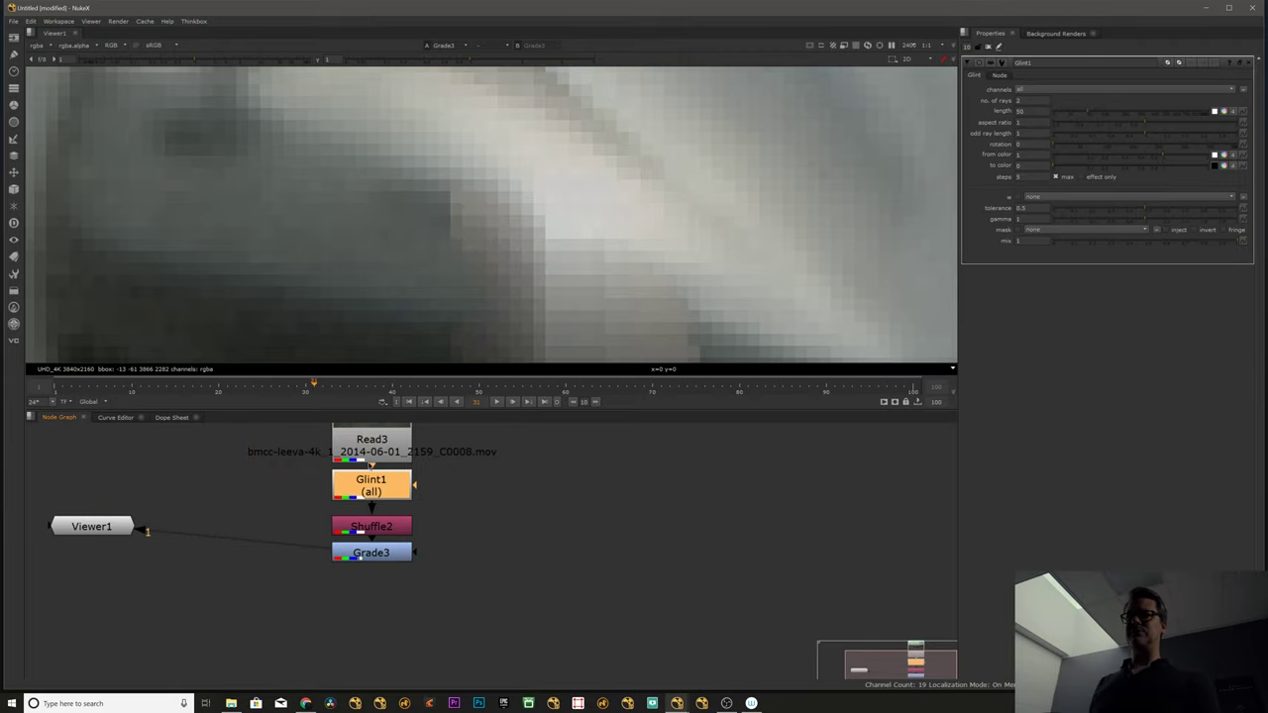
{"action": "scroll", "coordinate": [267, 495], "scroll_direction": "down", "scroll_amount": 5}
{"action": "right_click", "coordinate": [198, 480]}
{"action": "mouse_move", "coordinate": [193, 354]}
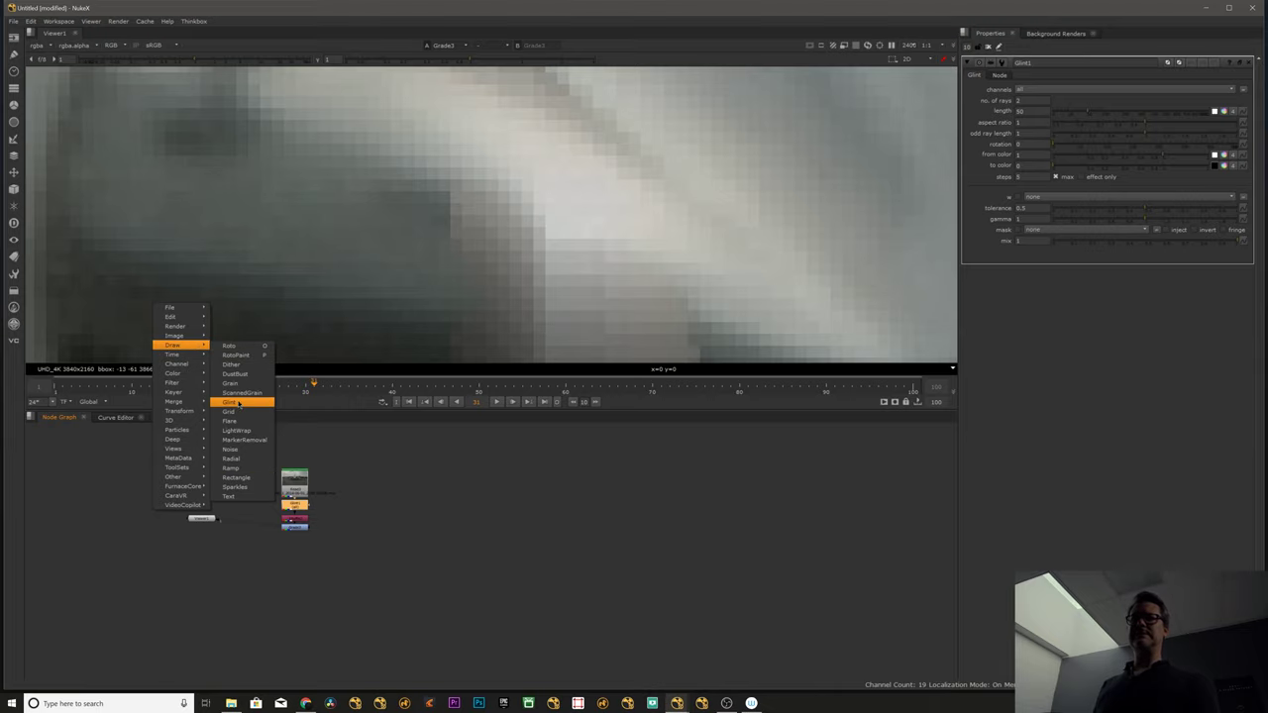
{"action": "left_click", "coordinate": [263, 406]}
- View the Glint1 output and switch the node off and on to compare its effect on the propeller hub
{"action": "key", "text": "f"}
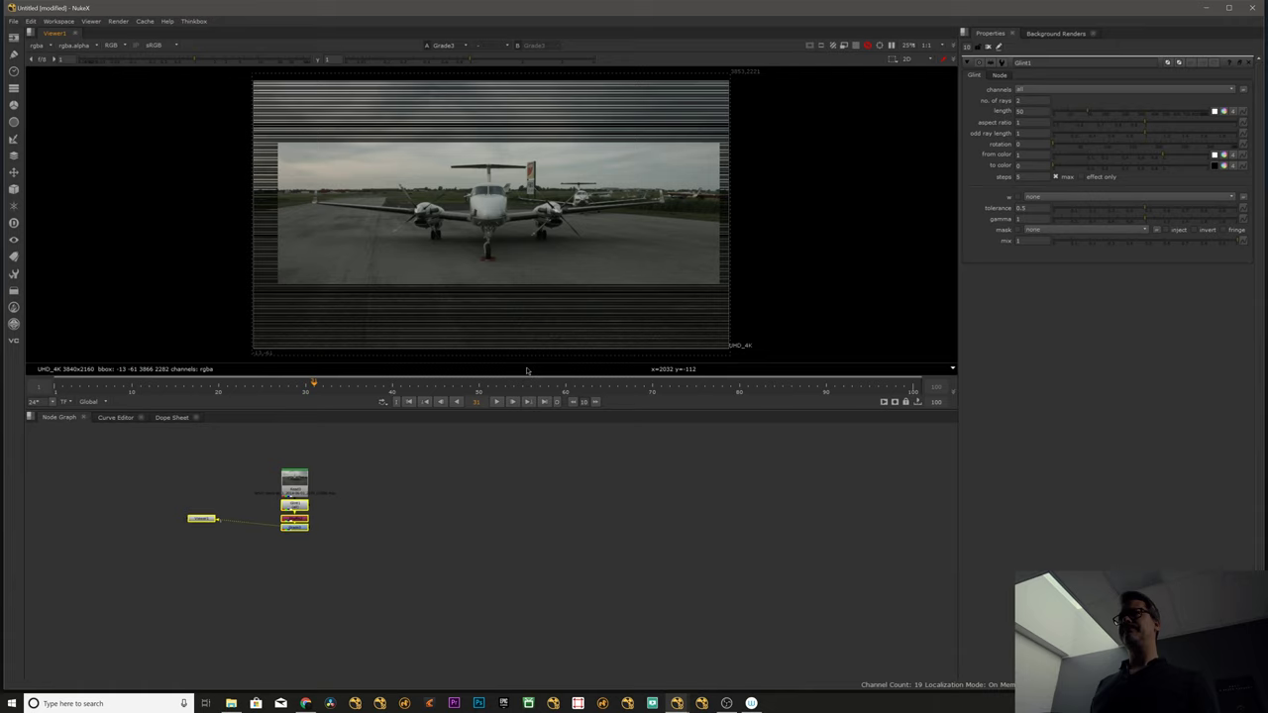
{"action": "scroll", "coordinate": [506, 215], "scroll_direction": "up", "scroll_amount": 8}
{"action": "middle_click_drag", "start_coordinate": [916, 168], "coordinate": [713, 204]}
{"action": "scroll", "coordinate": [723, 198], "scroll_direction": "up", "scroll_amount": 2}
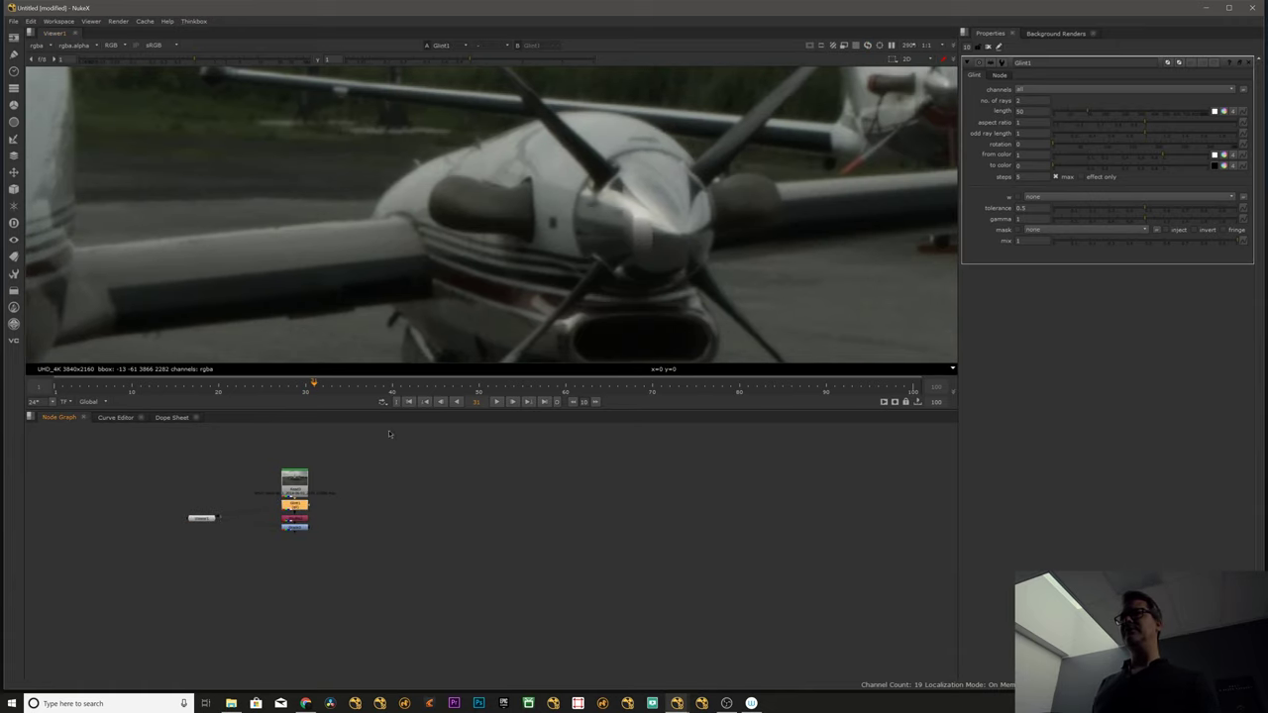
{"action": "key", "text": "1"}
{"action": "scroll", "coordinate": [436, 267], "scroll_direction": "up", "scroll_amount": 3}
{"action": "key", "text": "d"}
{"action": "key", "text": "d"}
{"action": "key", "text": "d"}
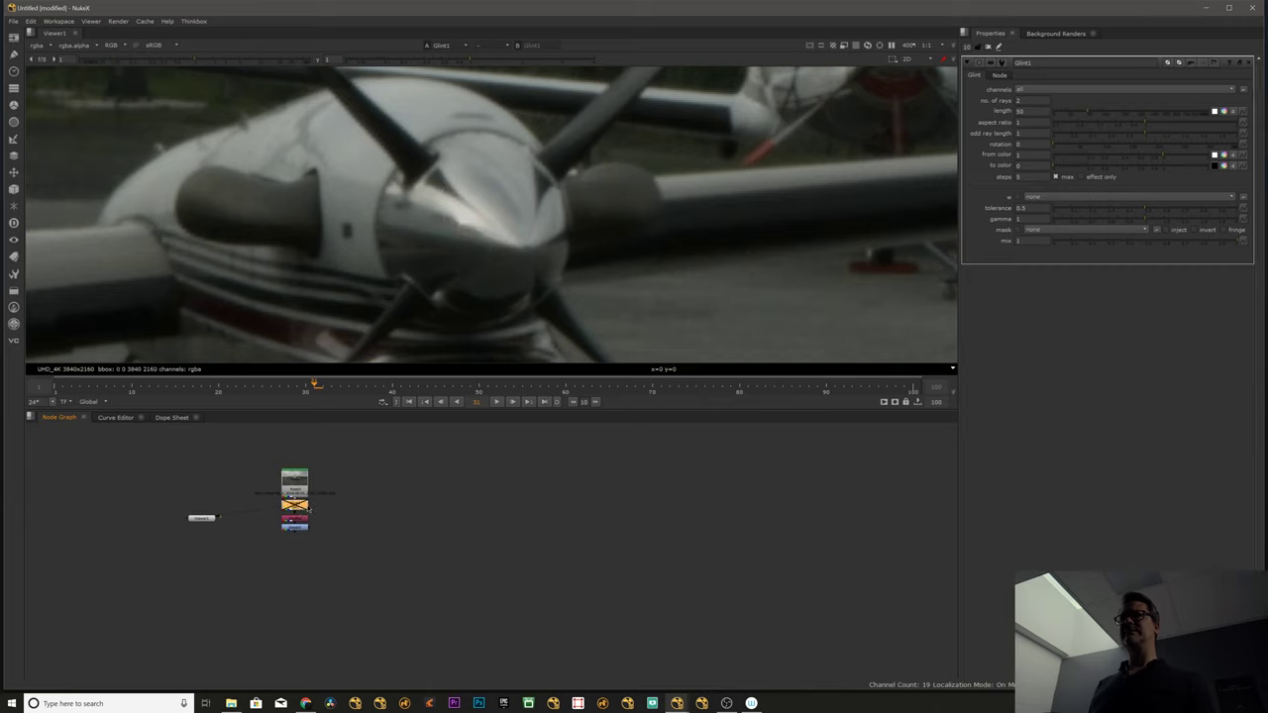
{"action": "key", "text": "d"}
{"action": "key", "text": "d"}
{"action": "key", "text": "d"}
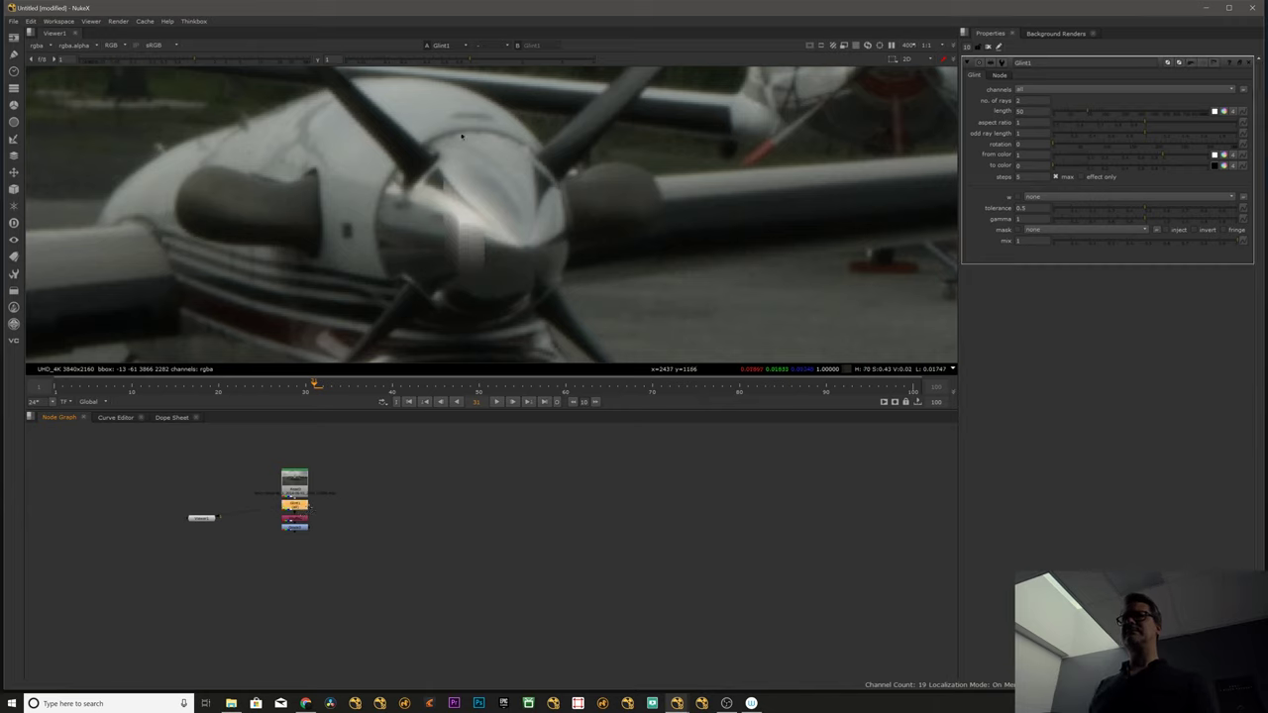
- Delete Shuffle2 and Grade3 below the Glint node, and reselect Glint1
{"action": "left_click", "coordinate": [456, 478]}
{"action": "left_click", "coordinate": [294, 489]}
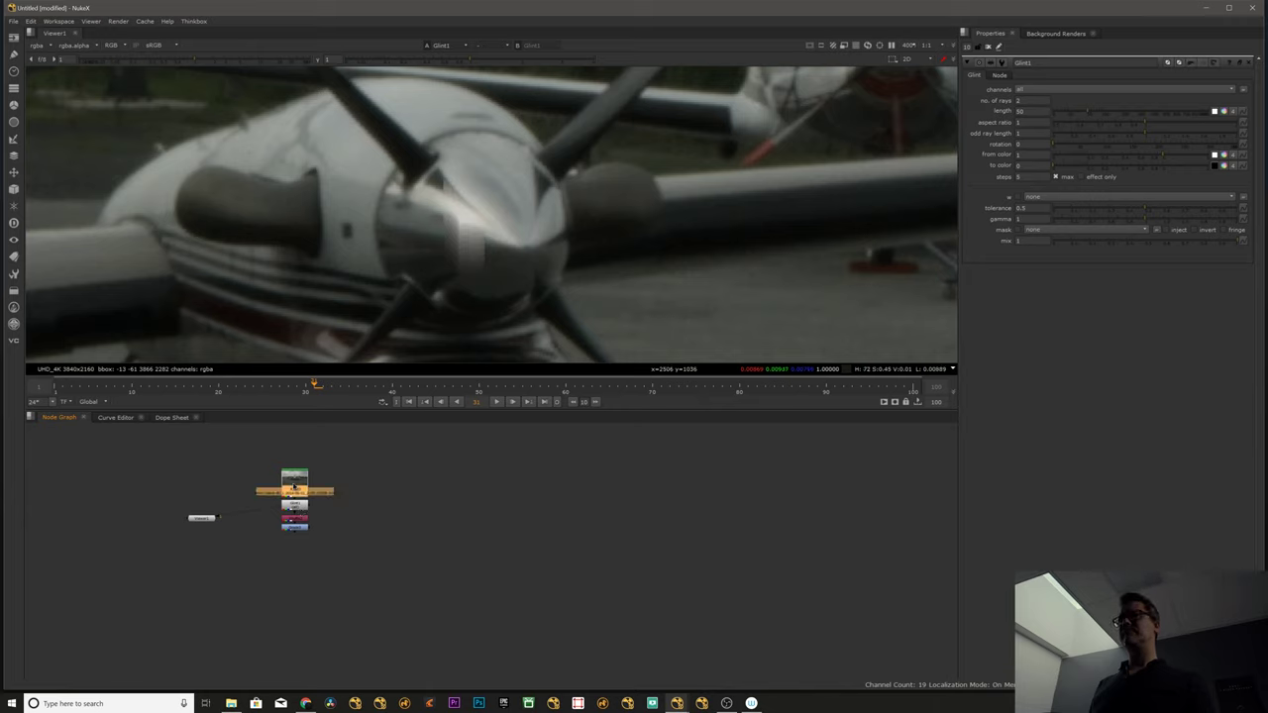
{"action": "left_click_drag", "start_coordinate": [271, 513], "coordinate": [322, 535]}
{"action": "key", "text": "Delete"}
{"action": "left_click", "coordinate": [295, 506]}
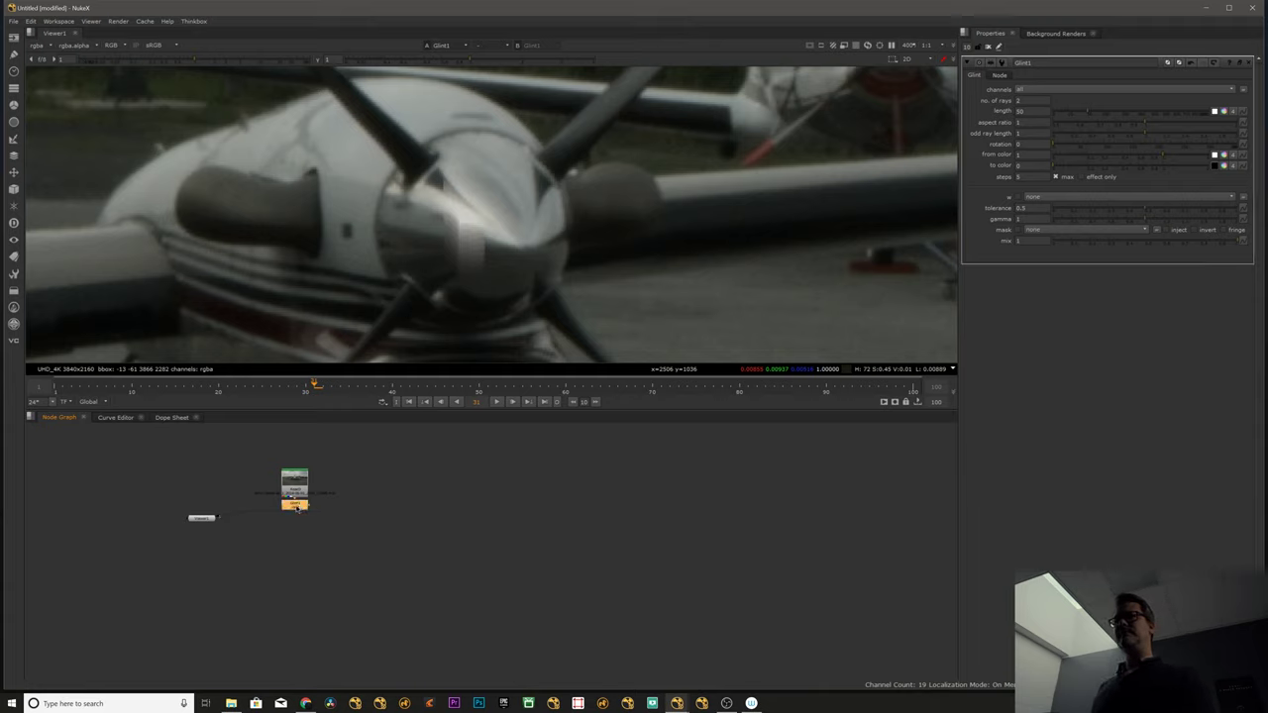
{"action": "left_click", "coordinate": [203, 518]}
{"action": "left_click", "coordinate": [295, 505]}
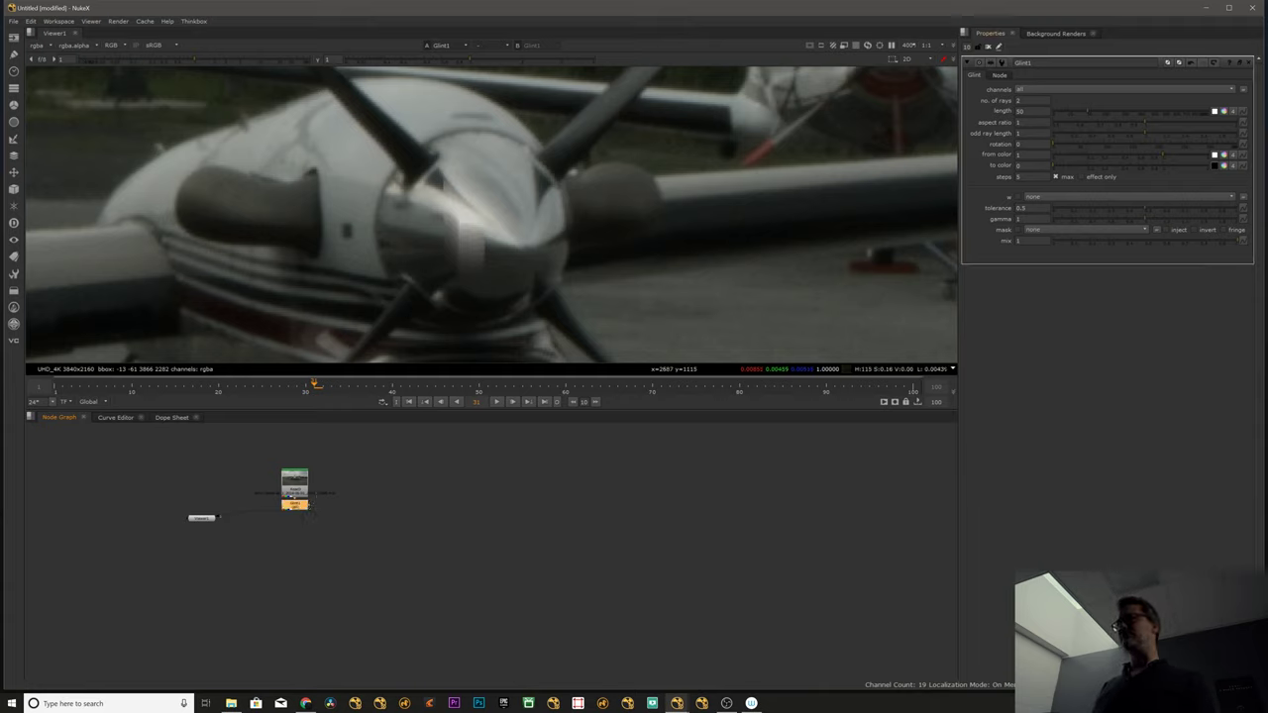
- Set Glint1's ray length to 275 and its steps to 12
{"action": "left_click_drag", "start_coordinate": [1085, 108], "coordinate": [1149, 106]}
{"action": "scroll", "coordinate": [434, 330], "scroll_direction": "down", "scroll_amount": 5}
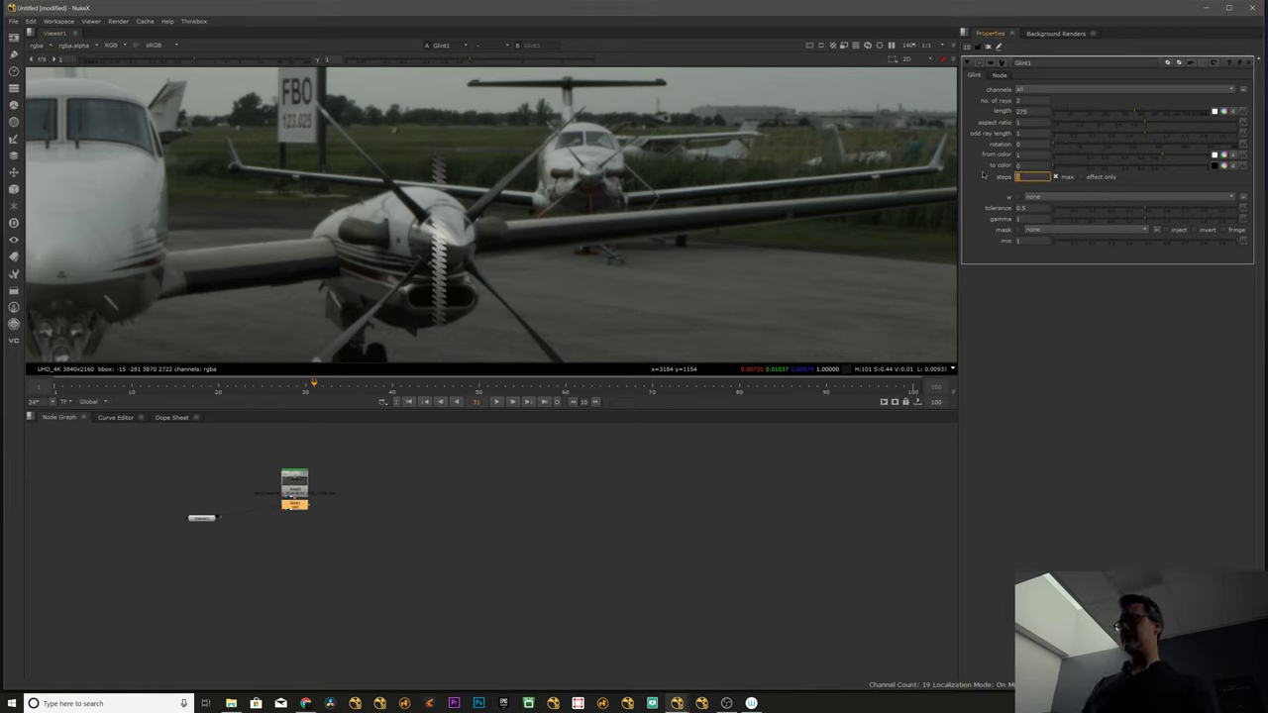
{"action": "key", "text": "Return"}
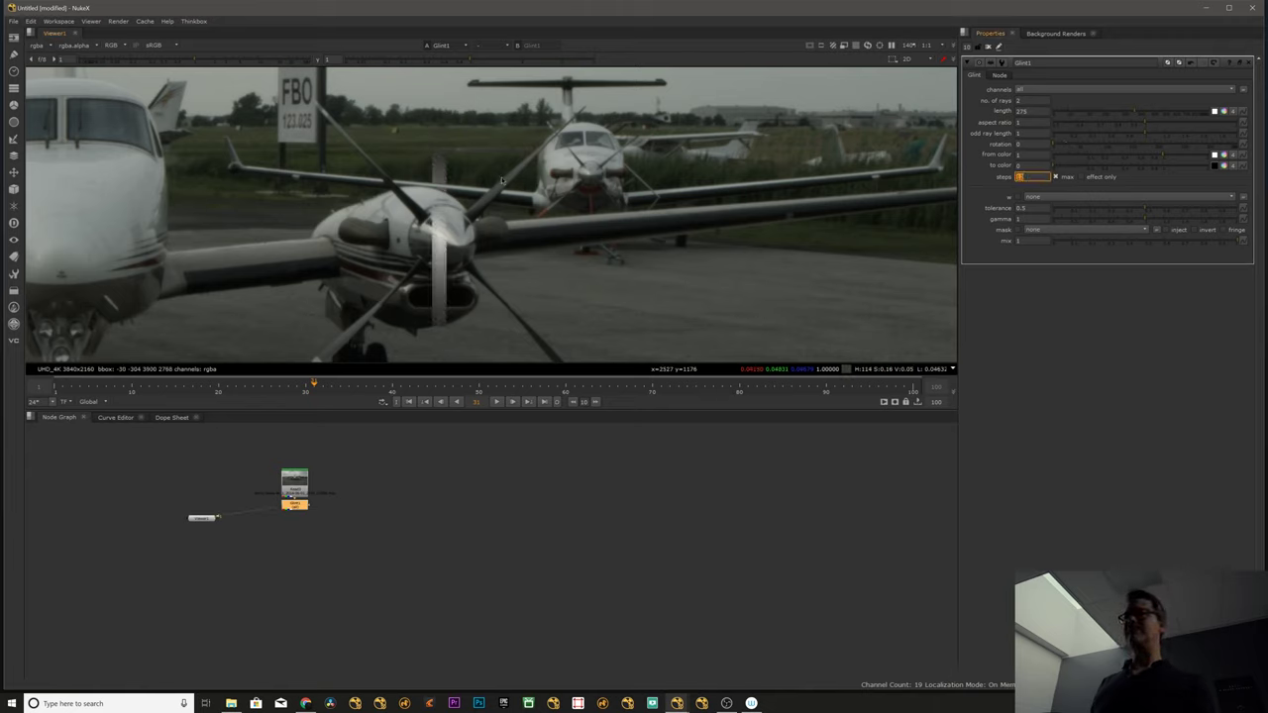
{"action": "scroll", "coordinate": [527, 236], "scroll_direction": "down", "scroll_amount": 3}
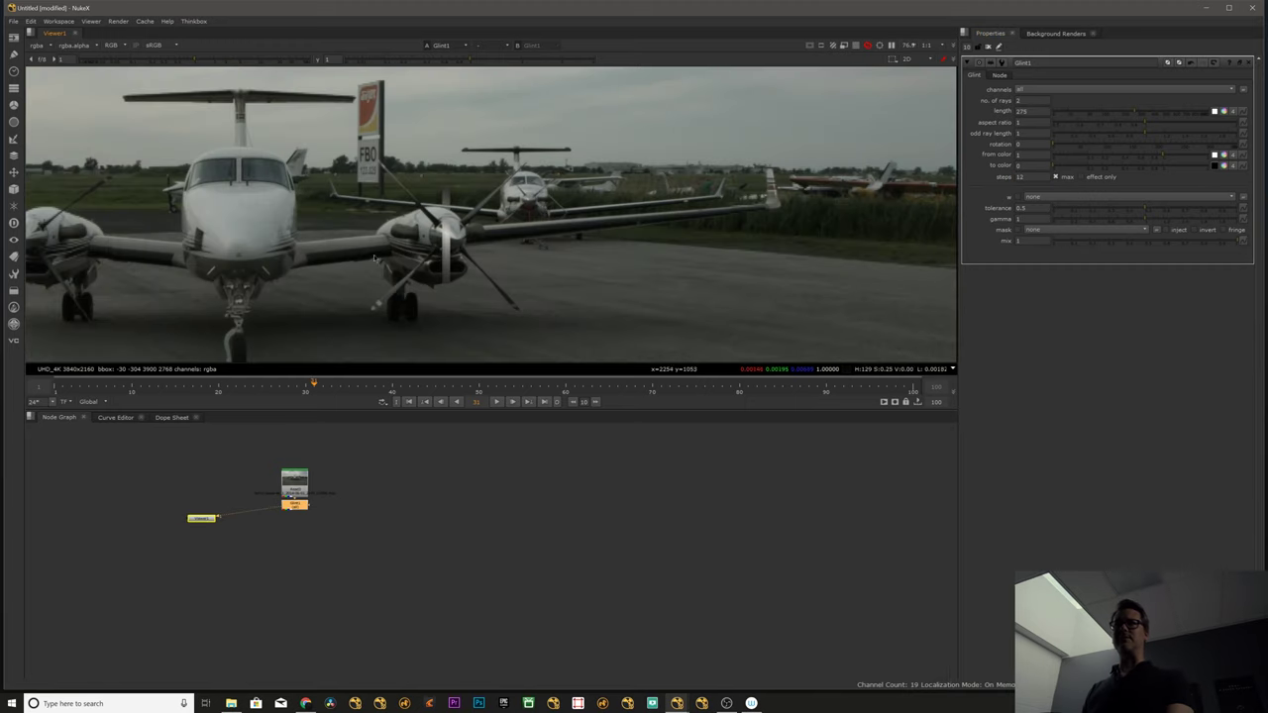
{"action": "middle_click_drag", "start_coordinate": [421, 262], "coordinate": [433, 258]}
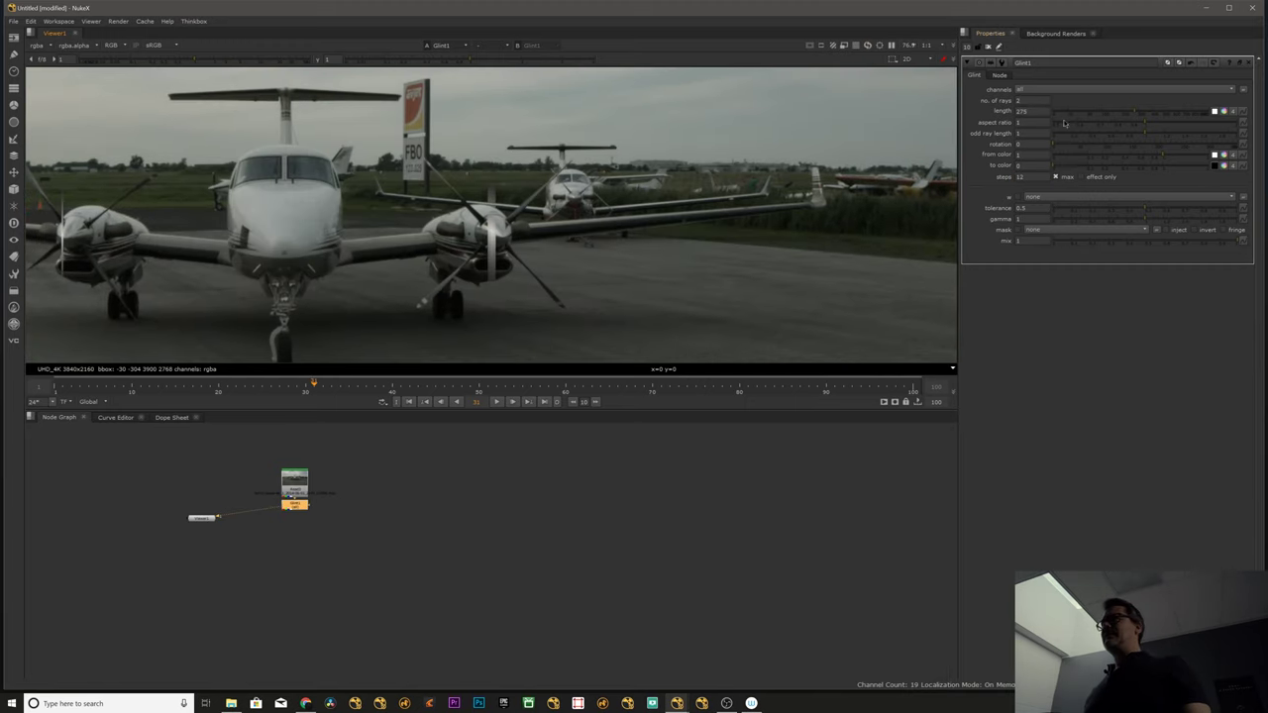
- Set Glint1's ray length to 1000 and its tolerance to 0.45
{"action": "left_click_drag", "start_coordinate": [1133, 113], "coordinate": [1238, 114]}
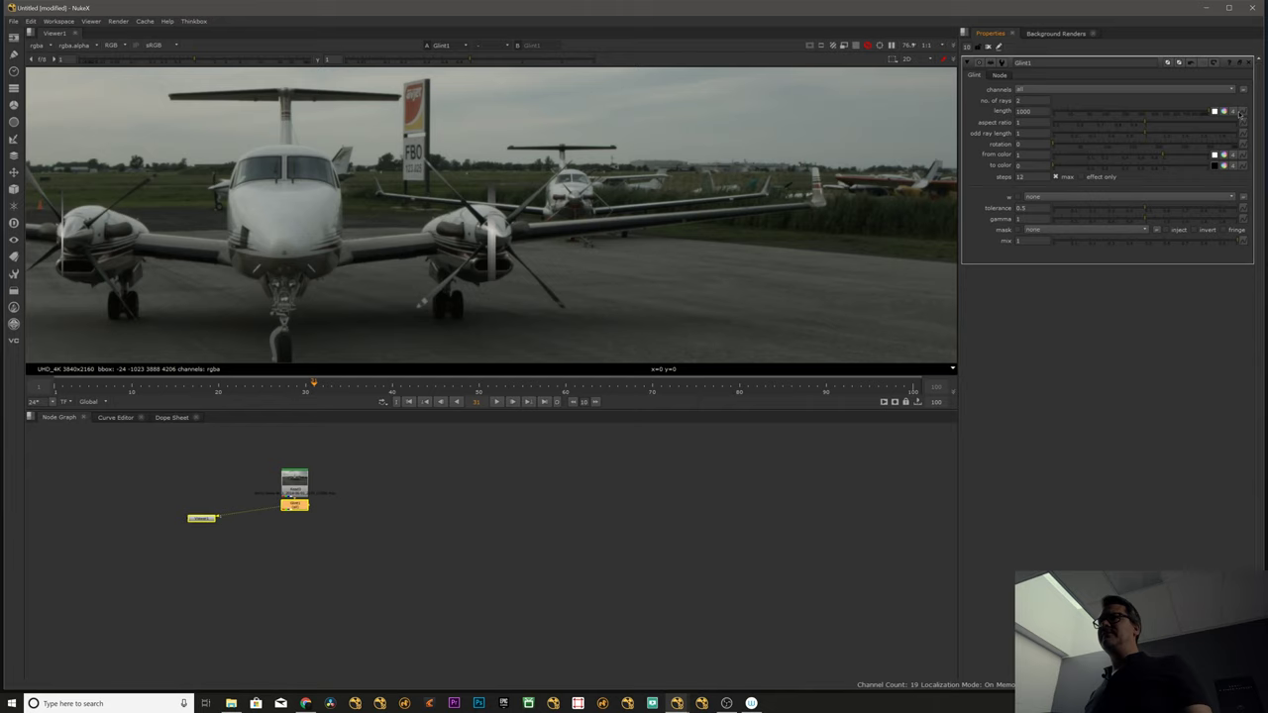
{"action": "middle_click_drag", "start_coordinate": [242, 225], "coordinate": [411, 219]}
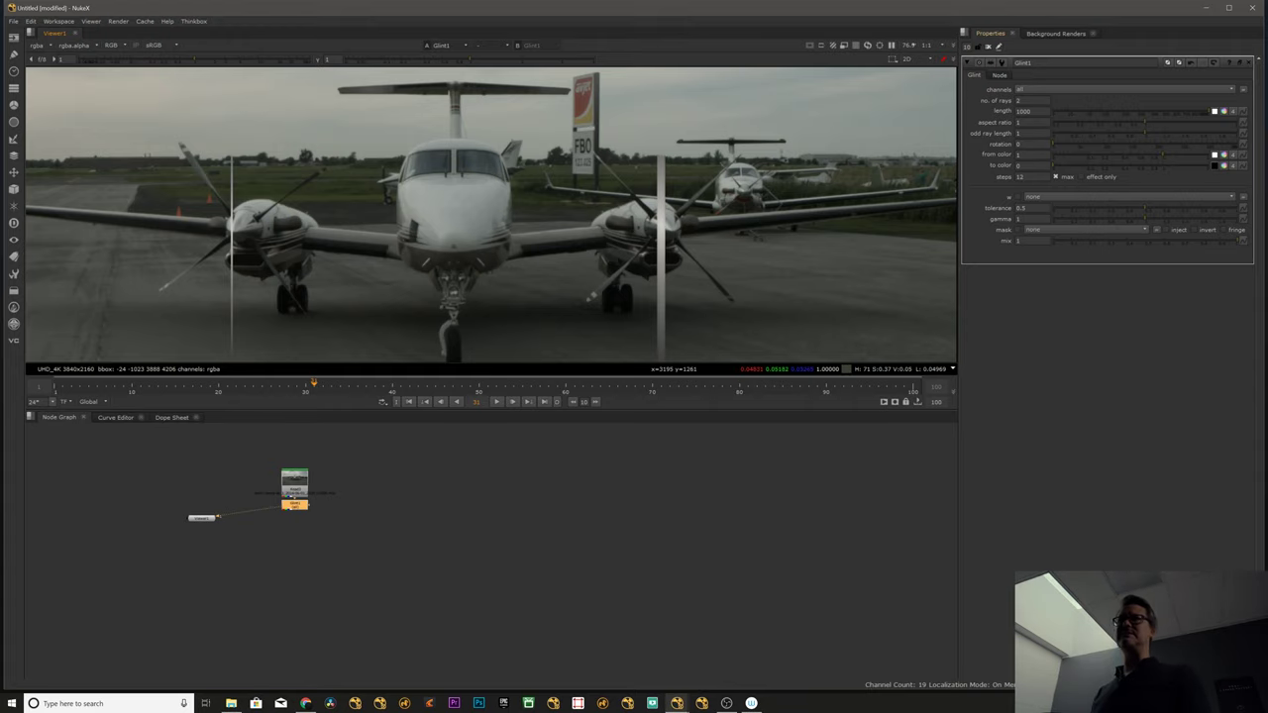
{"action": "mouse_move", "coordinate": [1114, 208]}
{"action": "left_mouse_down"}
{"action": "mouse_move", "coordinate": [1075, 216]}
{"action": "mouse_move", "coordinate": [1135, 210]}
{"action": "left_mouse_up"}
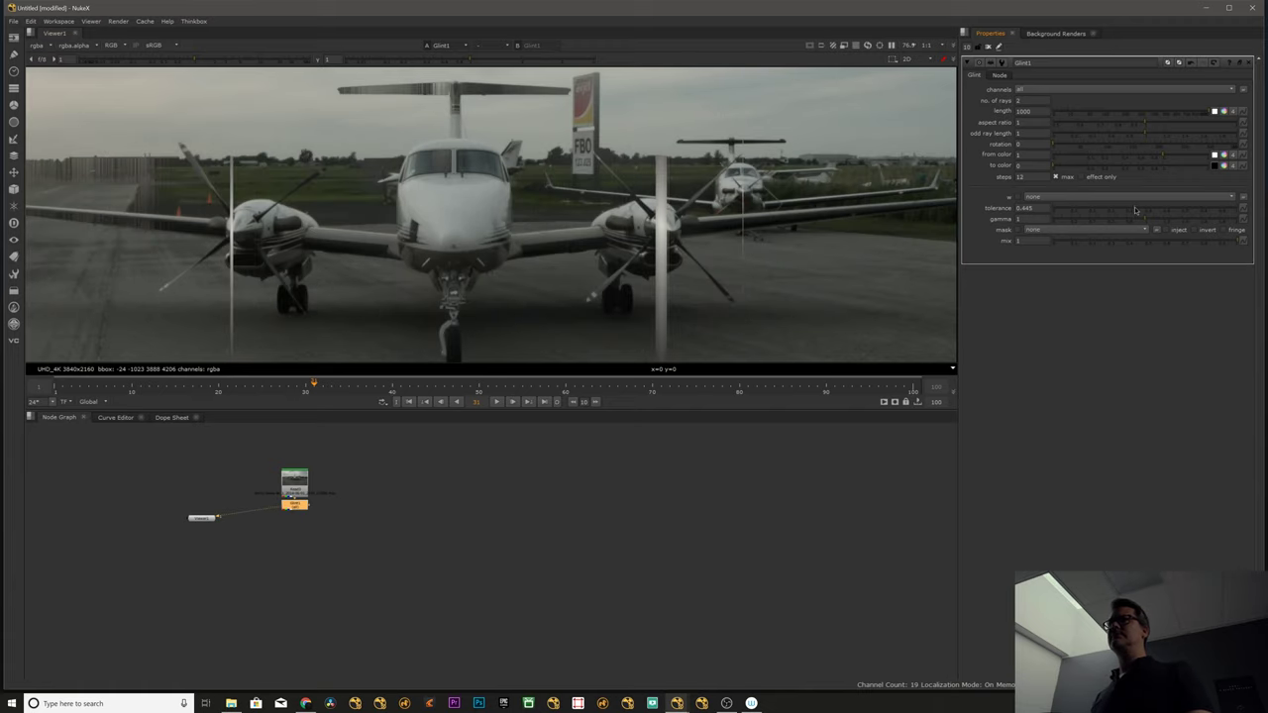
{"action": "scroll", "coordinate": [475, 250], "scroll_direction": "down", "scroll_amount": 4}
{"action": "scroll", "coordinate": [396, 227], "scroll_direction": "up", "scroll_amount": 3}
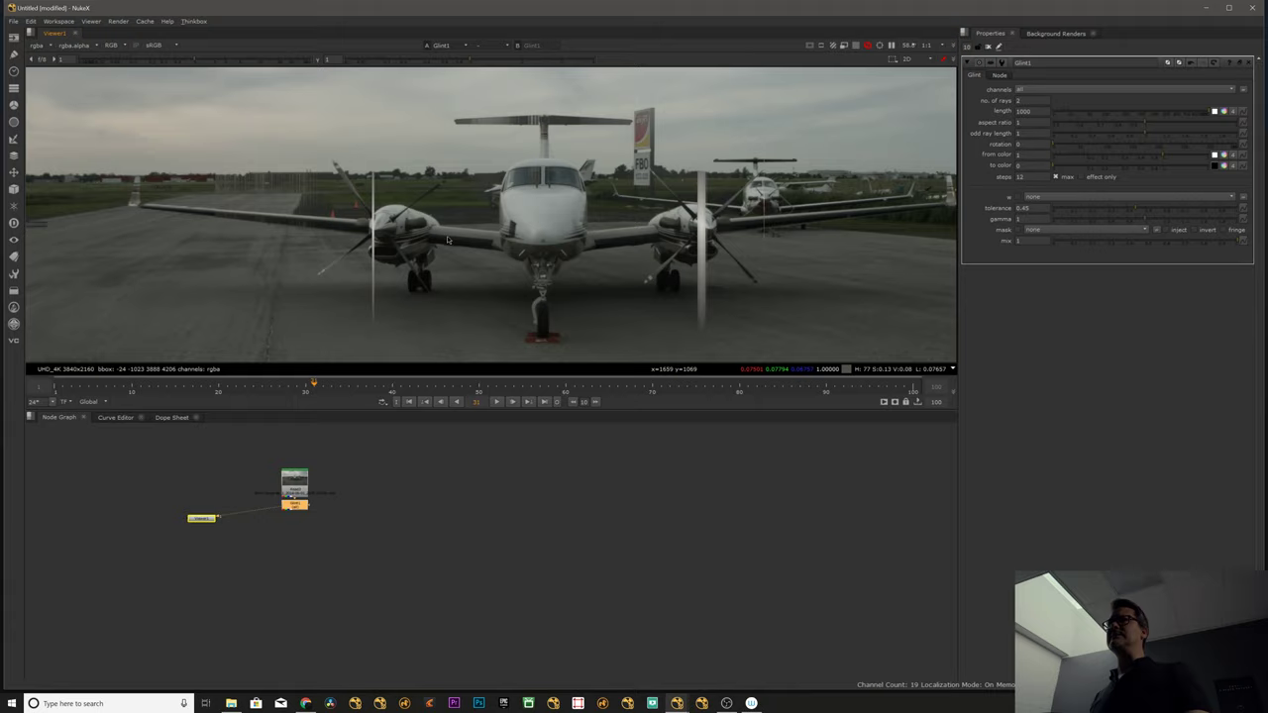
{"action": "middle_click_drag", "start_coordinate": [397, 227], "coordinate": [337, 219]}
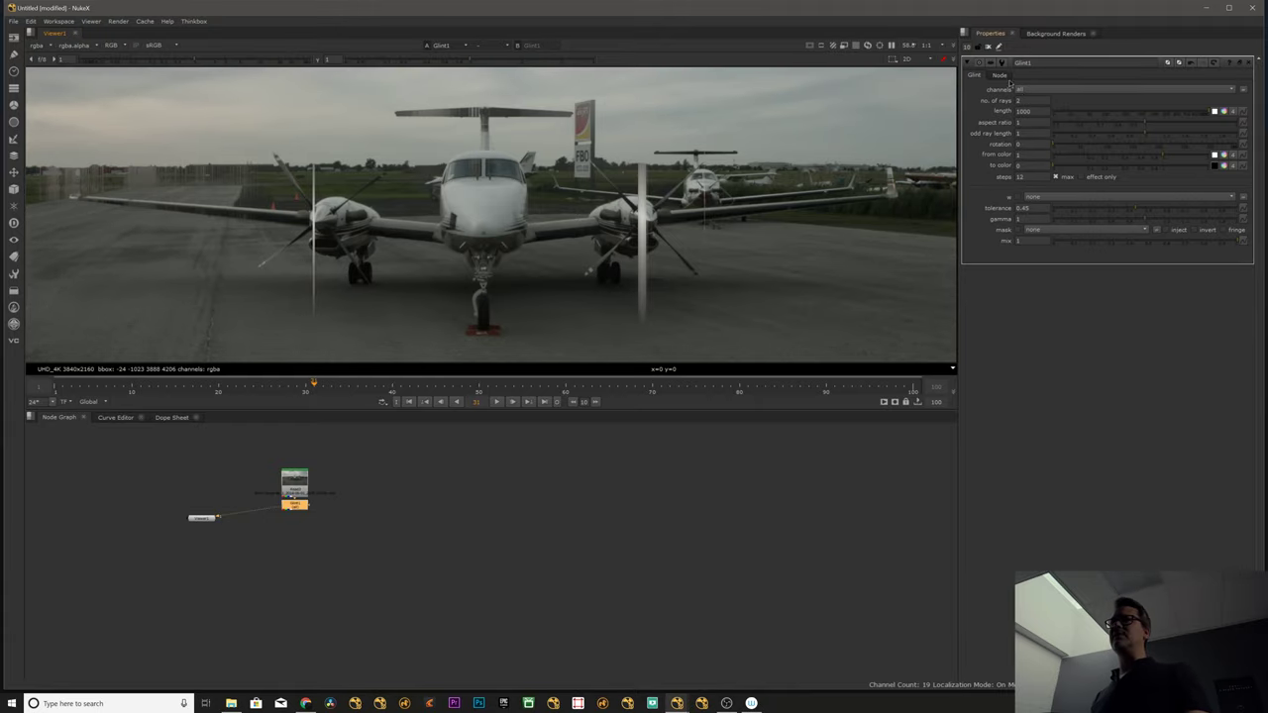
- Limit Glint1's channels to rgb
{"action": "left_click", "coordinate": [1030, 90]}
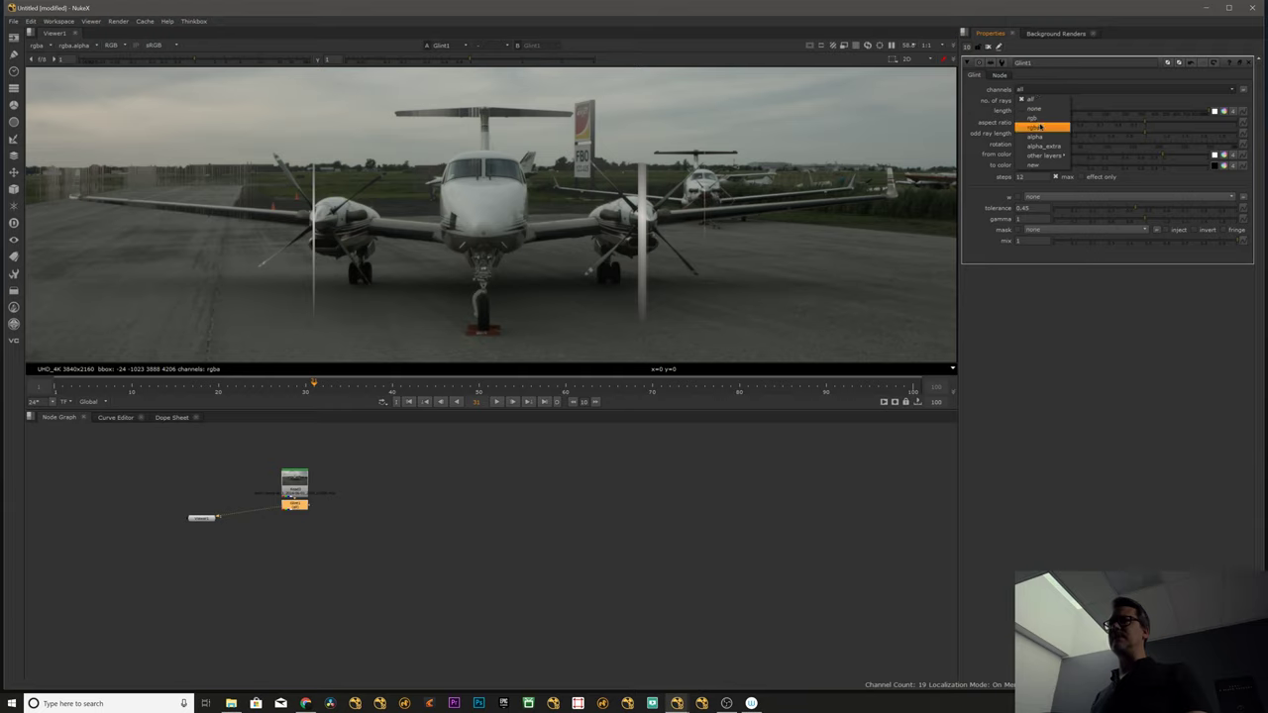
{"action": "left_click", "coordinate": [1040, 119]}
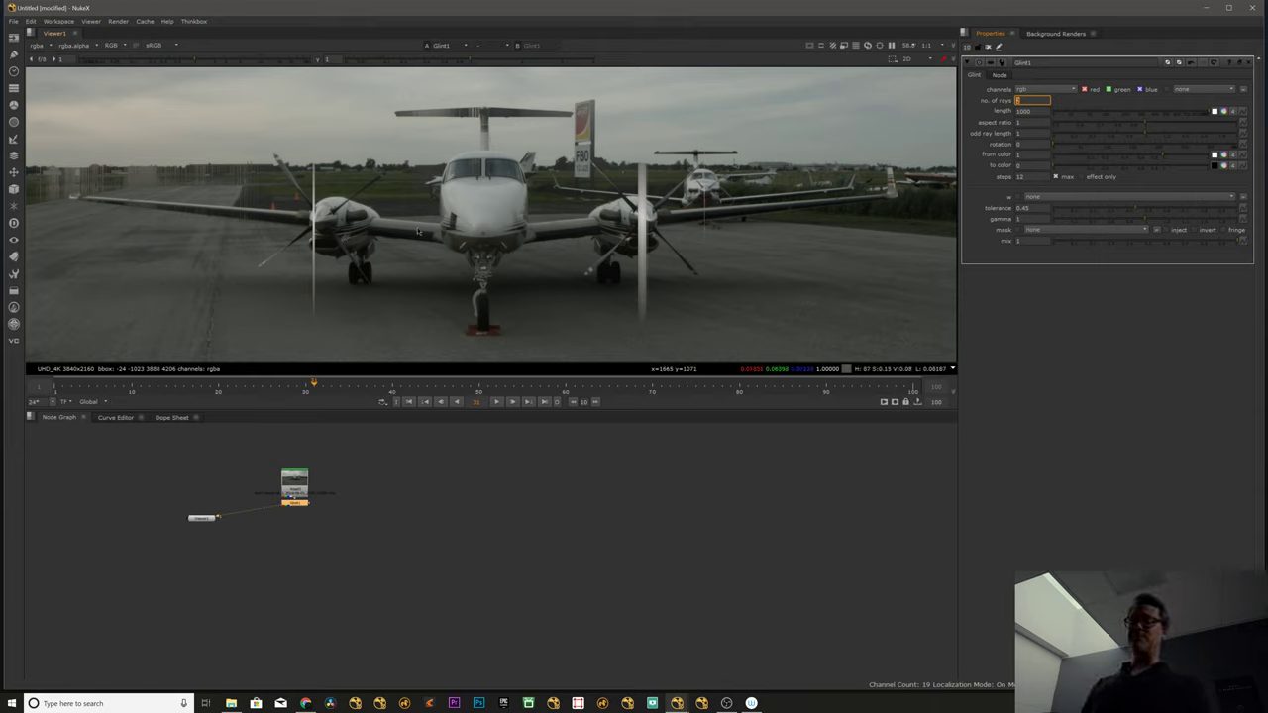
- Try increasing Glint1's number of rays in stages from 3 up to 20
{"action": "type", "text": "3"}
{"action": "key", "text": "Return"}
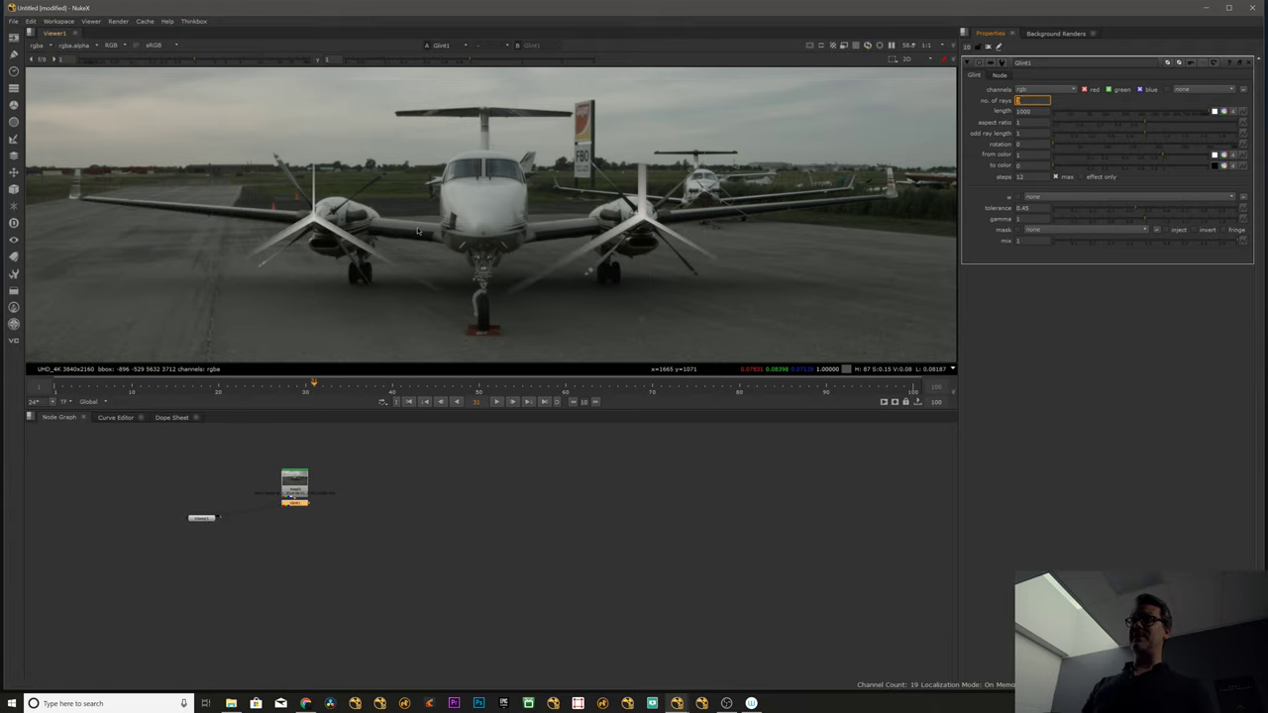
{"action": "type", "text": "4"}
{"action": "key", "text": "Return"}
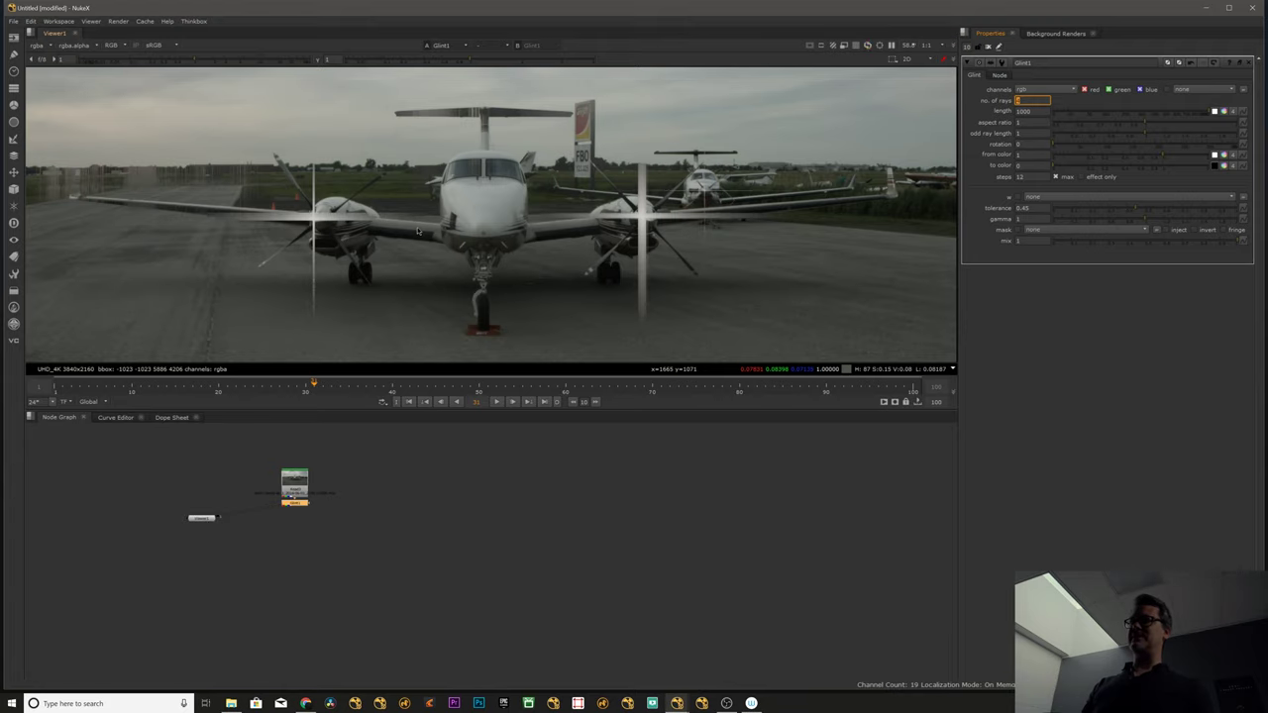
{"action": "type", "text": "5"}
{"action": "key", "text": "Return"}
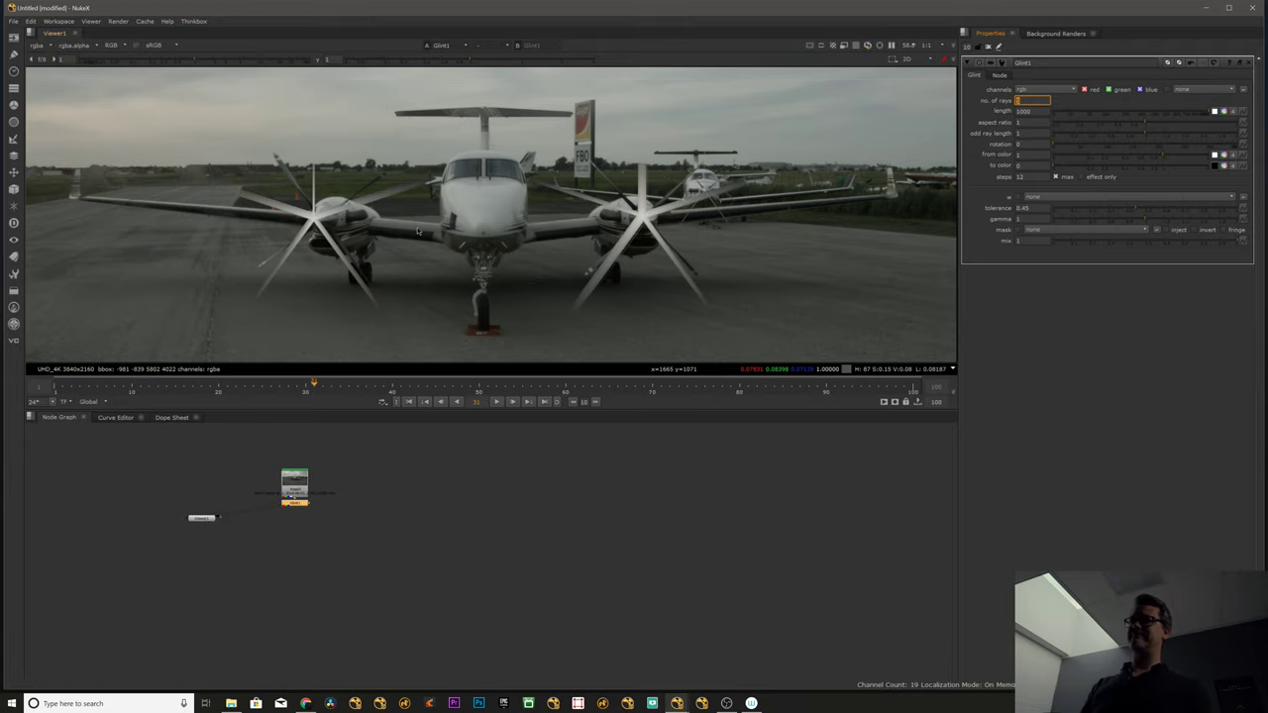
{"action": "type", "text": "8"}
{"action": "key", "text": "Return"}
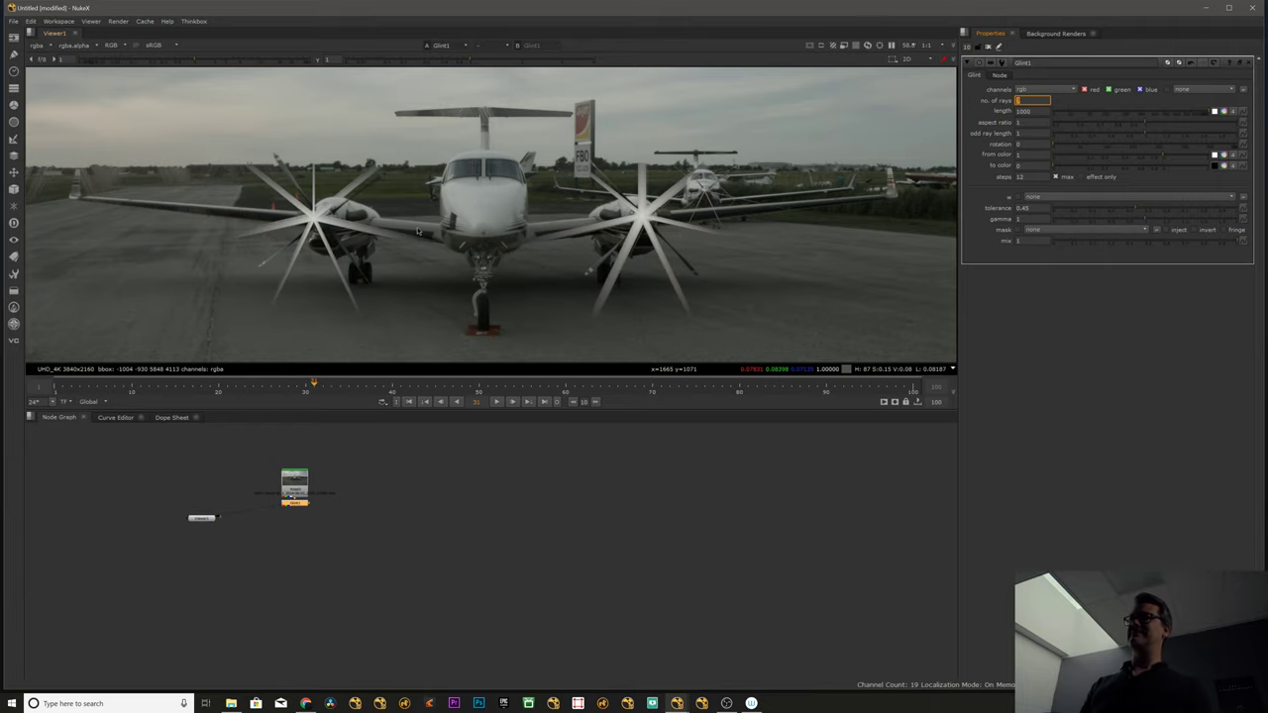
{"action": "type", "text": "20"}
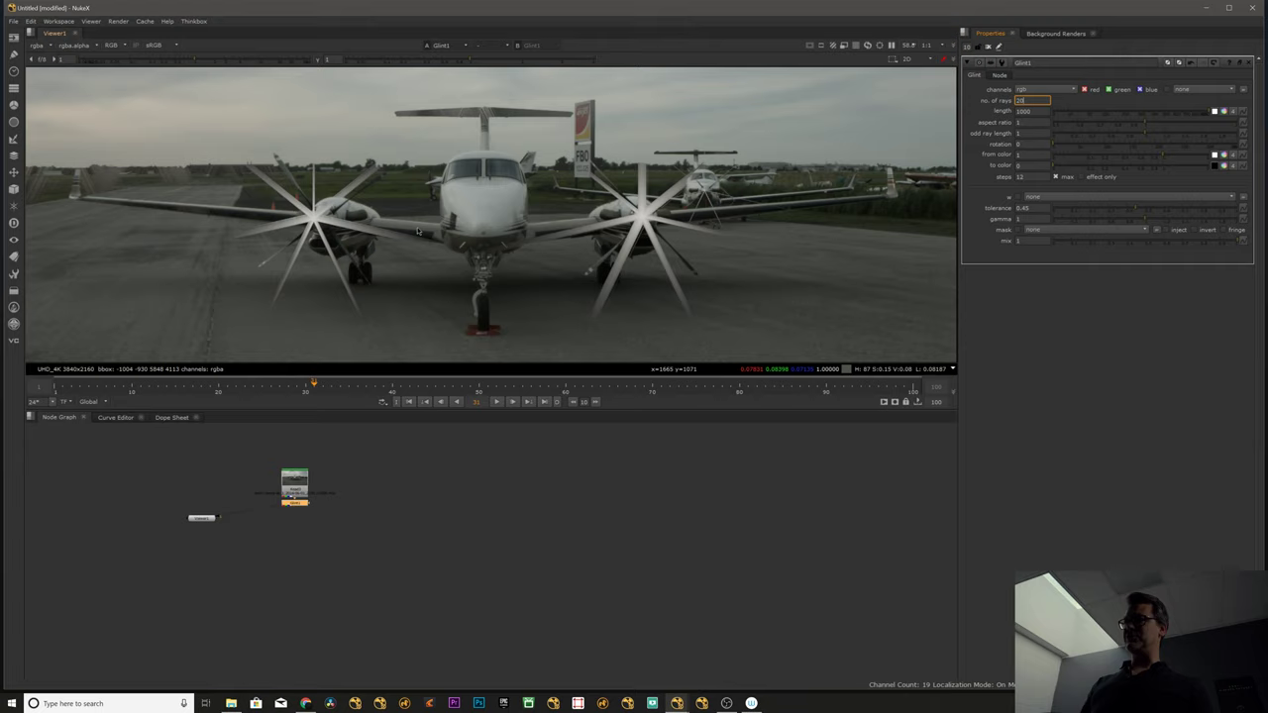
{"action": "key", "text": "Return"}
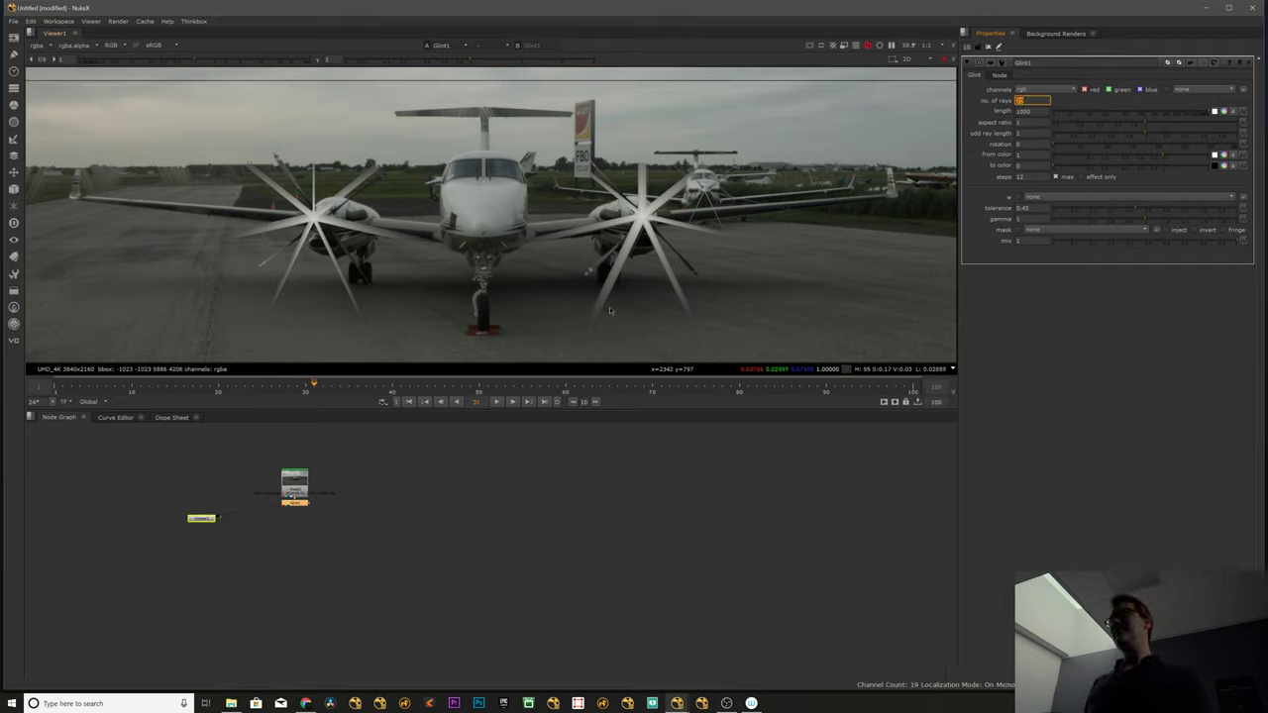
{"action": "left_click", "coordinate": [474, 426]}
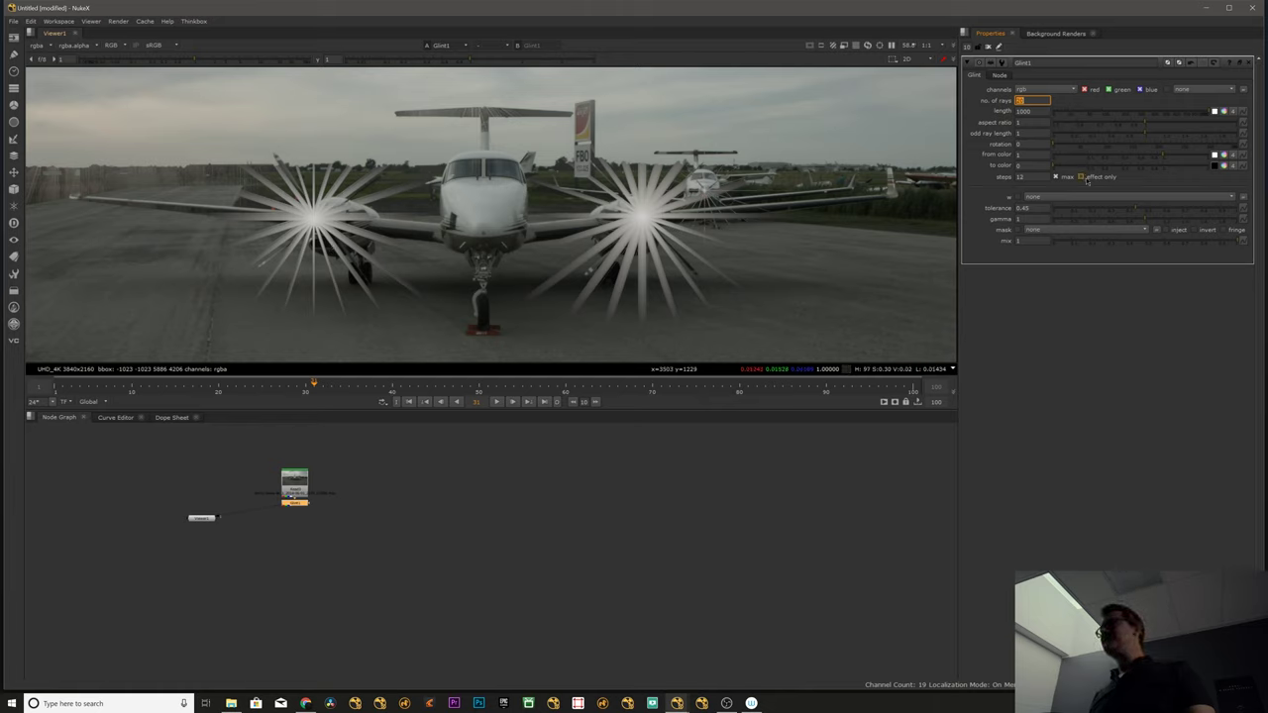
- Set Glint1's aspect ratio to 0.5 and its number of rays to 8
{"action": "left_click", "coordinate": [1030, 122]}
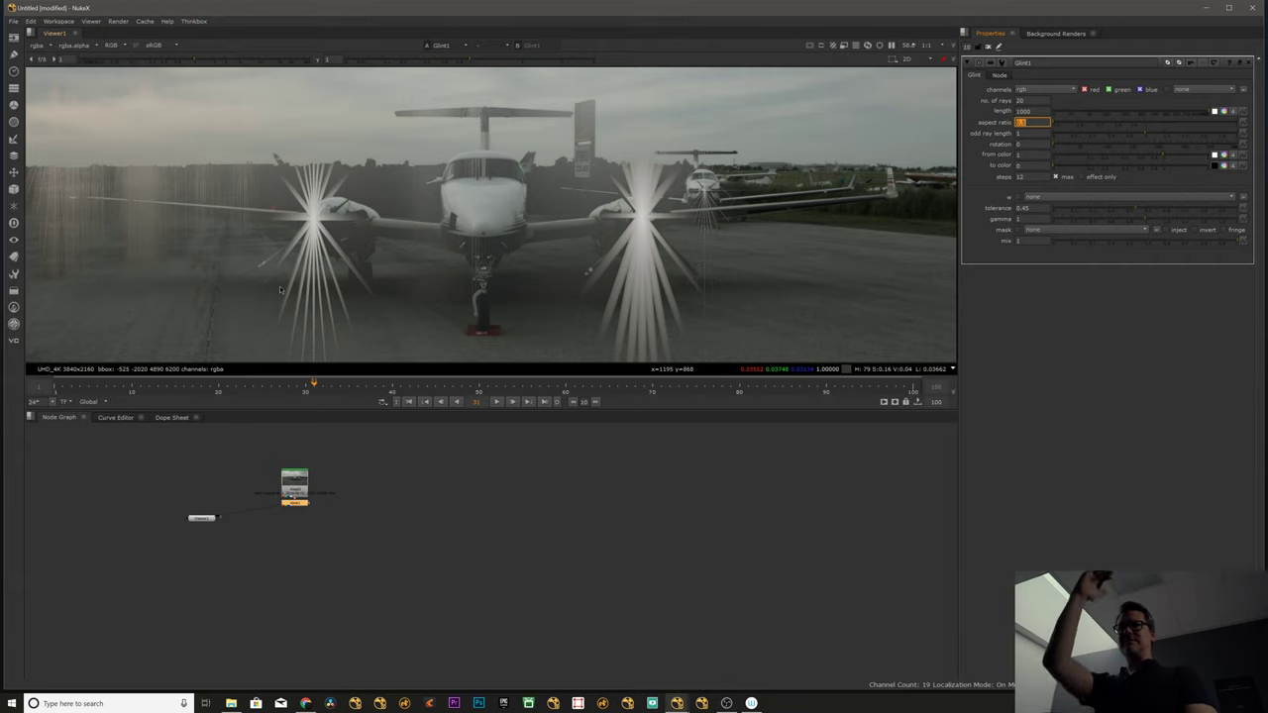
{"action": "left_click_drag", "start_coordinate": [1028, 100], "coordinate": [975, 101]}
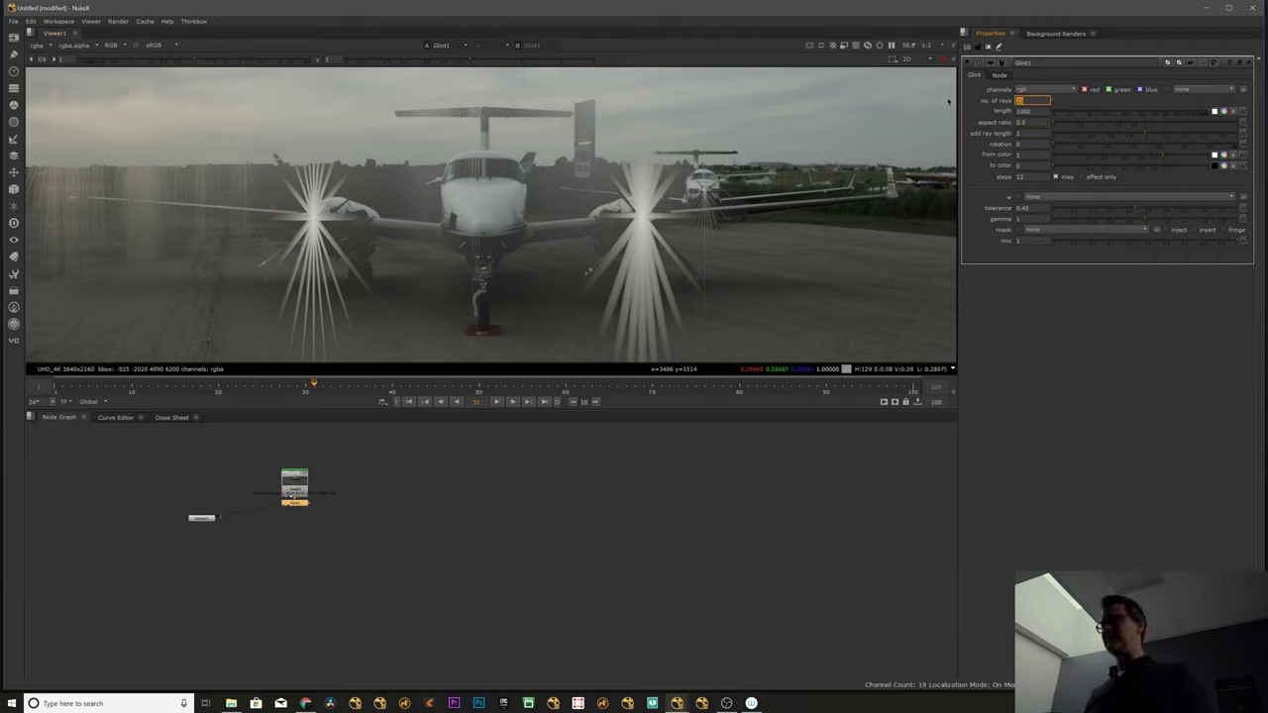
{"action": "type", "text": "6"}
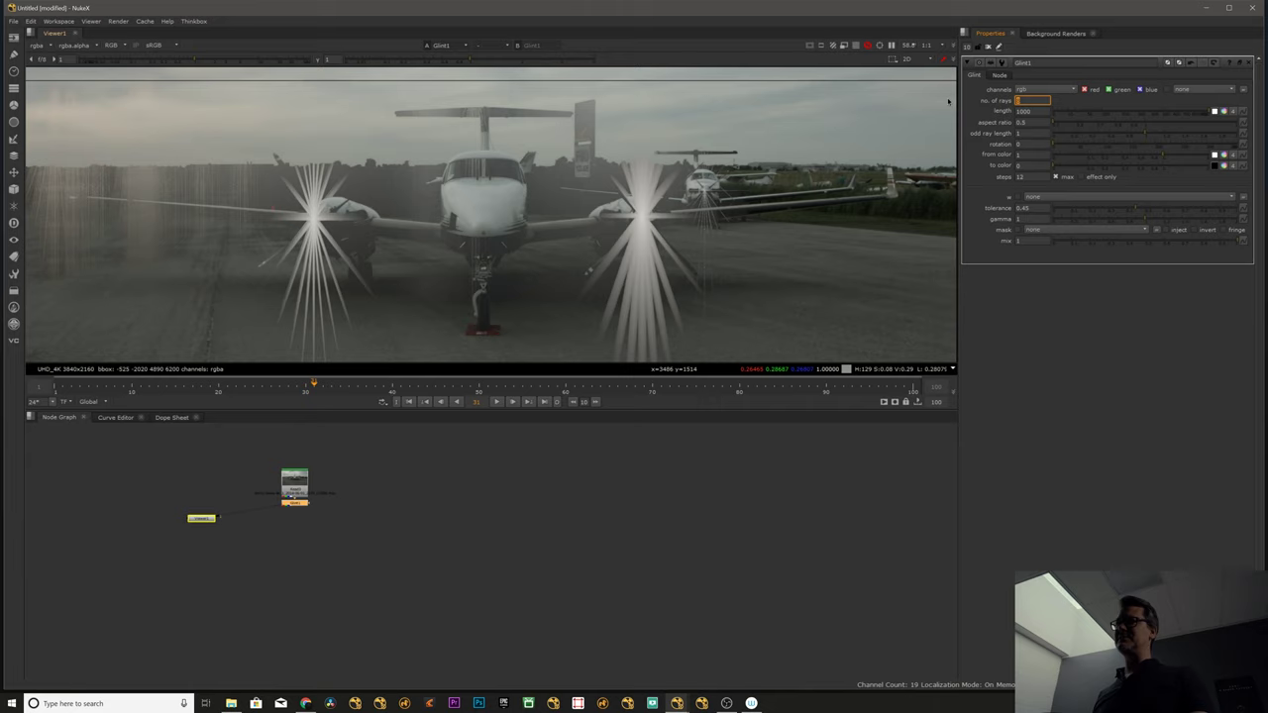
{"action": "left_click", "coordinate": [363, 432]}
{"action": "left_click", "coordinate": [331, 483]}
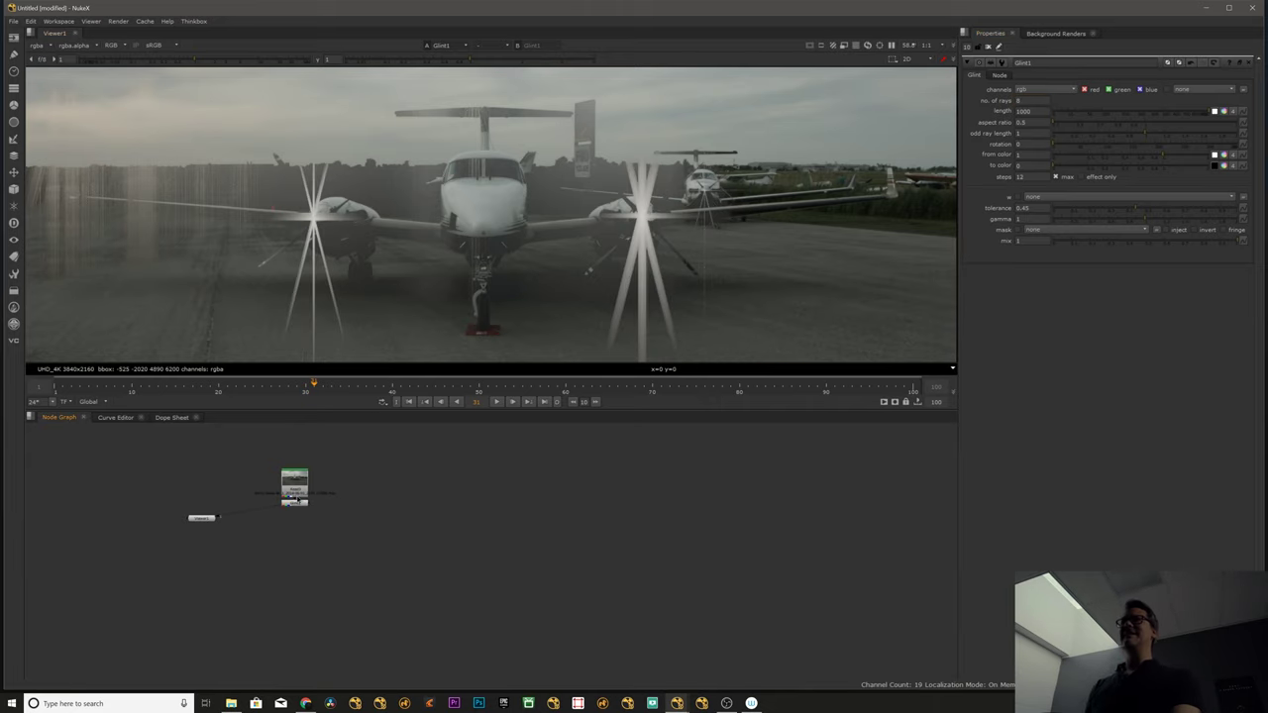
- Move Glint1 further below the Read node and enable its effect only option
{"action": "mouse_move", "coordinate": [279, 507]}
{"action": "left_mouse_down"}
{"action": "mouse_move", "coordinate": [294, 483]}
{"action": "mouse_move", "coordinate": [298, 518]}
{"action": "left_mouse_up"}
{"action": "key", "text": "1"}
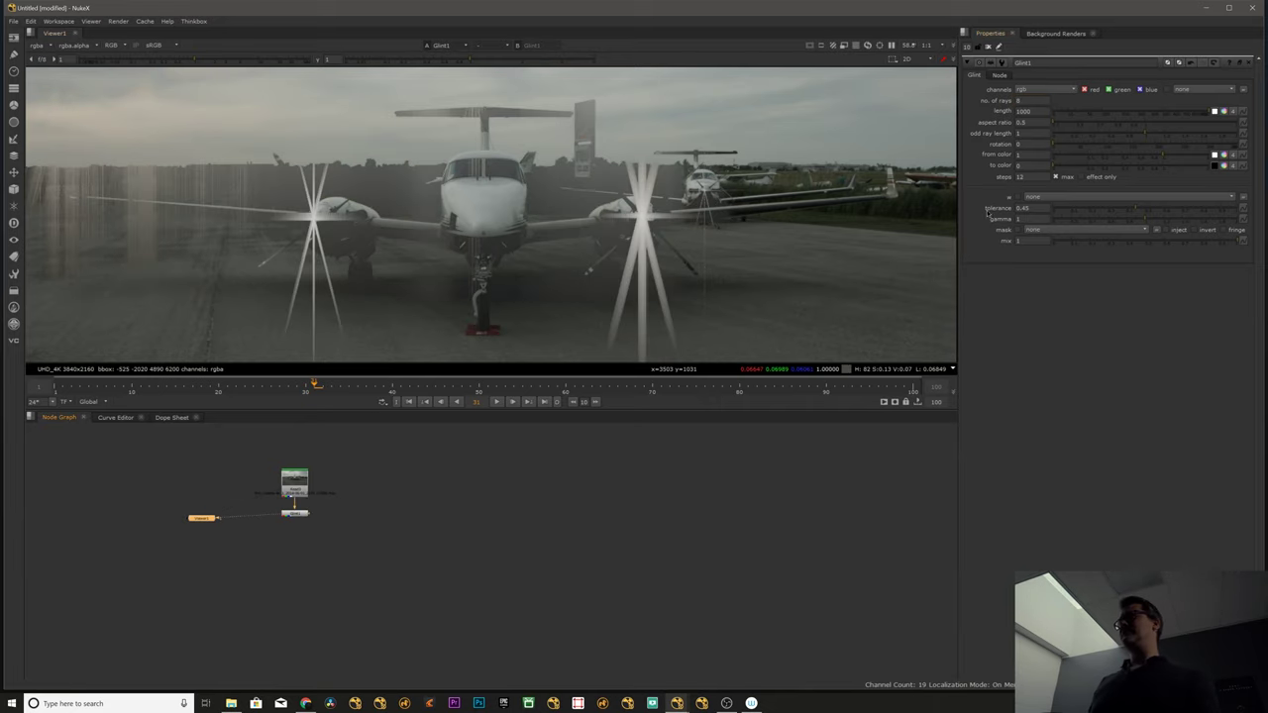
{"action": "left_click", "coordinate": [1082, 176]}
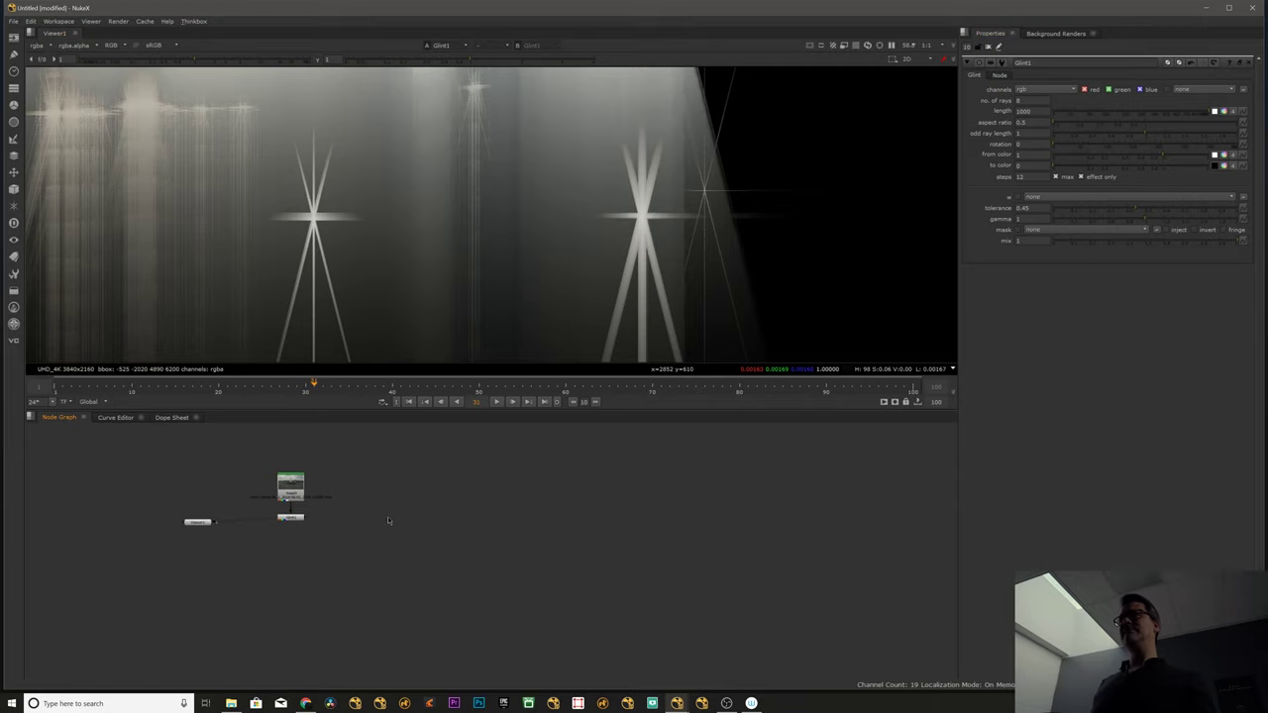
{"action": "scroll", "coordinate": [436, 226], "scroll_direction": "down", "scroll_amount": 4}
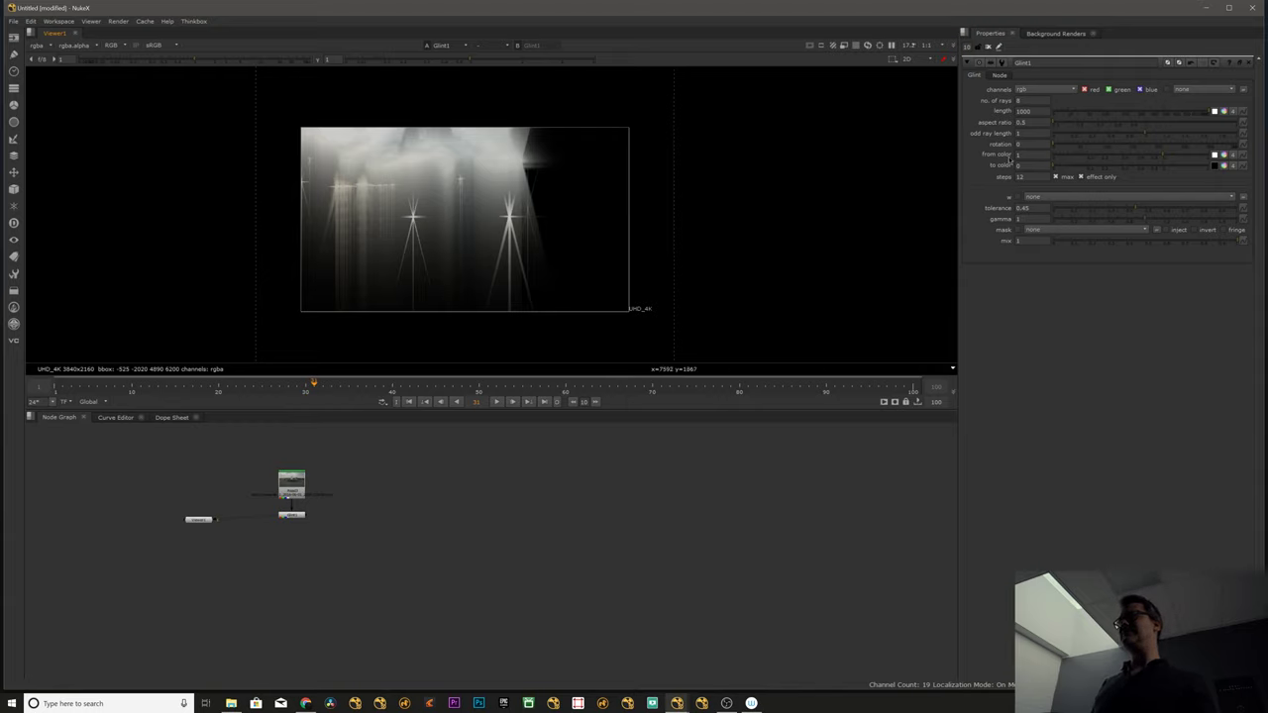
- Try higher tolerance values on Glint1, including 0.7, to reduce the highlights that produce rays
{"action": "left_click_drag", "start_coordinate": [1036, 208], "coordinate": [910, 217]}
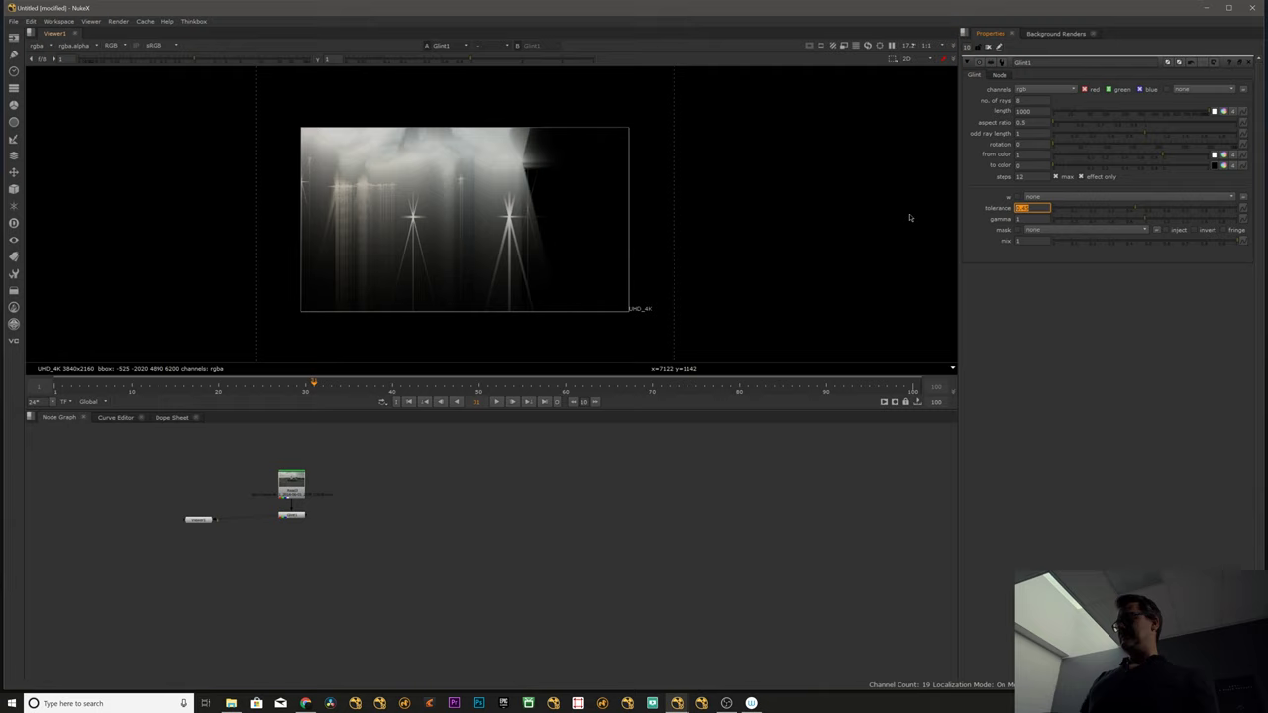
{"action": "key", "text": "Return"}
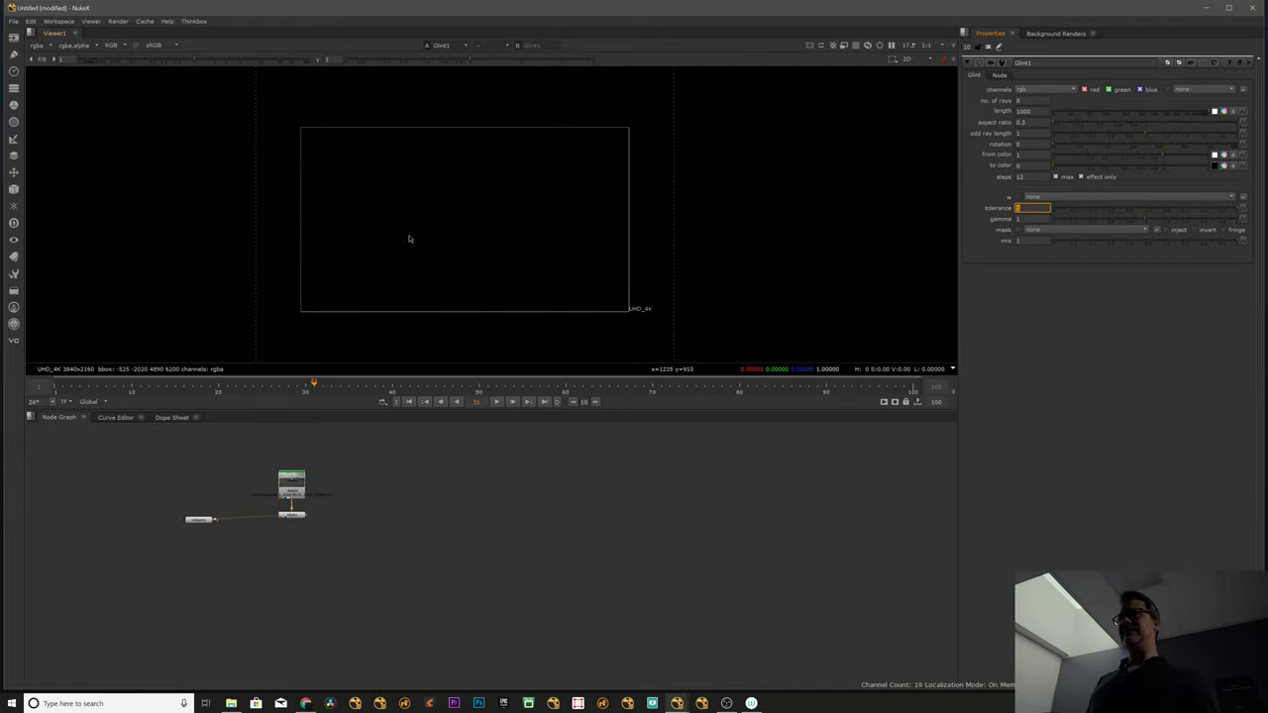
{"action": "type", "text": "0"}
{"action": "key", "text": "Return"}
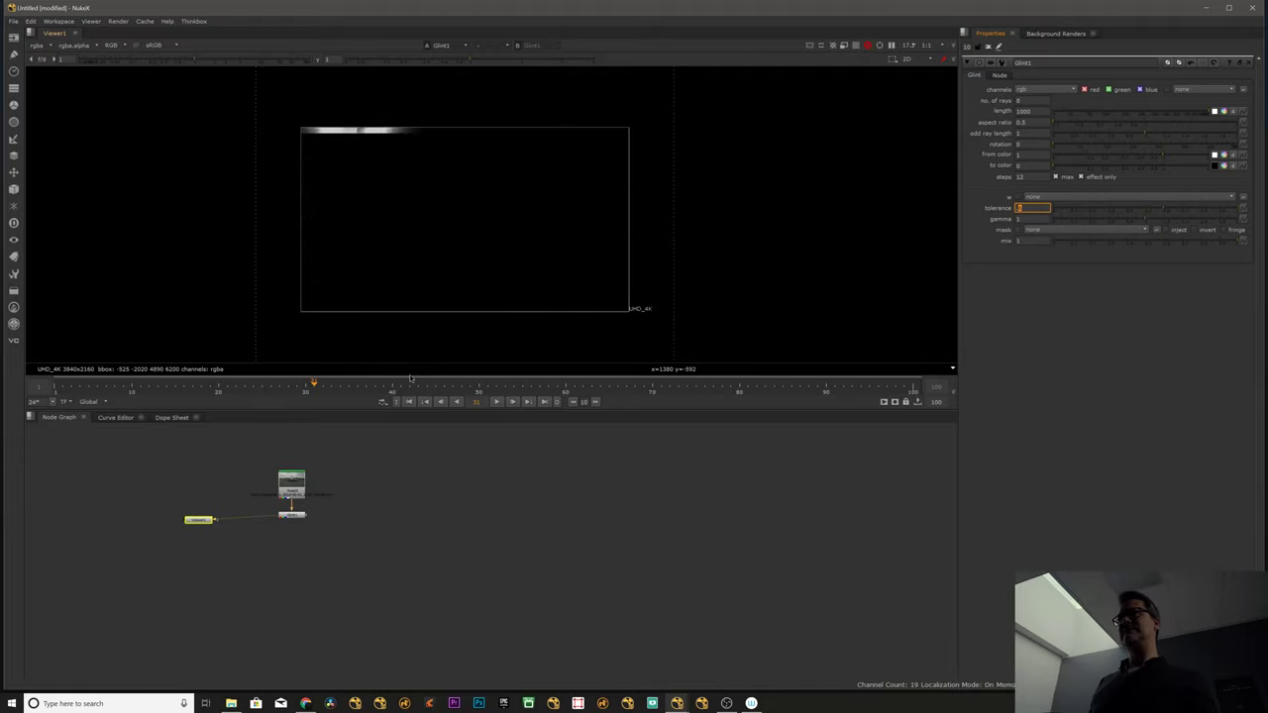
{"action": "type", "text": ".7"}
{"action": "key", "text": "Return"}
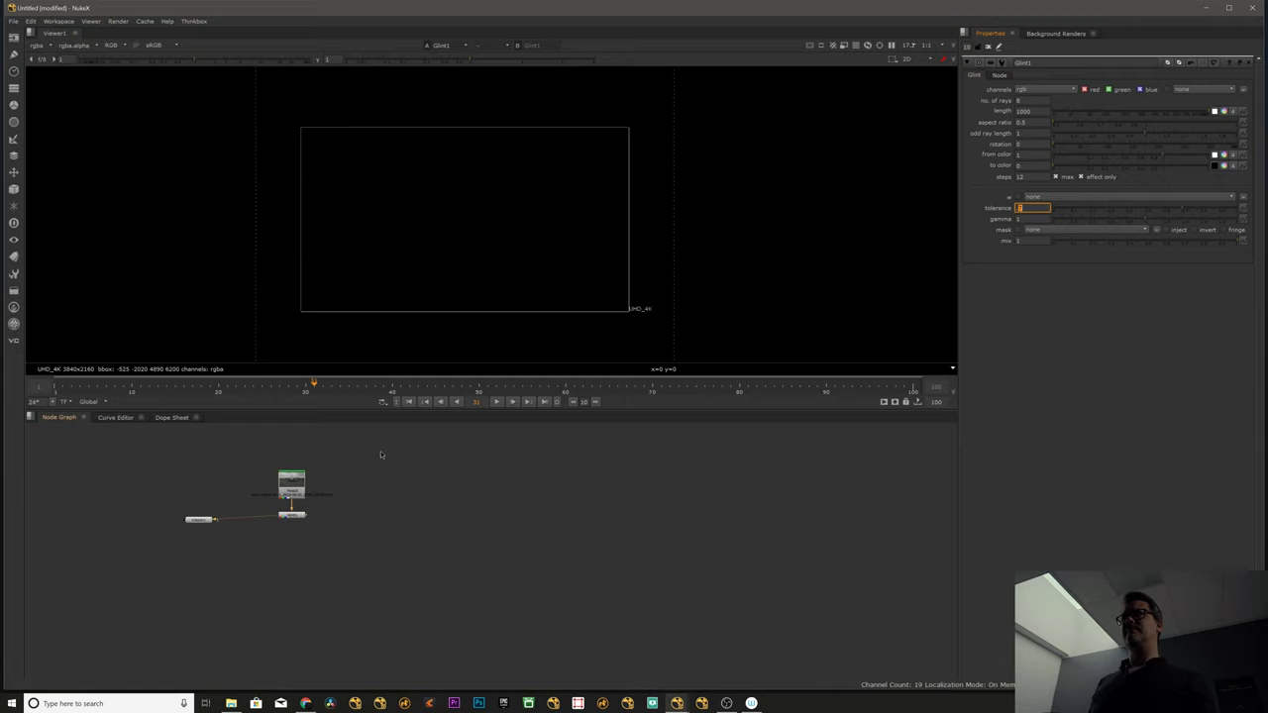
{"action": "type", "text": "0.7"}
{"action": "key", "text": "Return"}
- Adjust Glint1's tolerance in increments and settle on 0.6
{"action": "key", "text": "Up"}
{"action": "key", "text": "Up"}
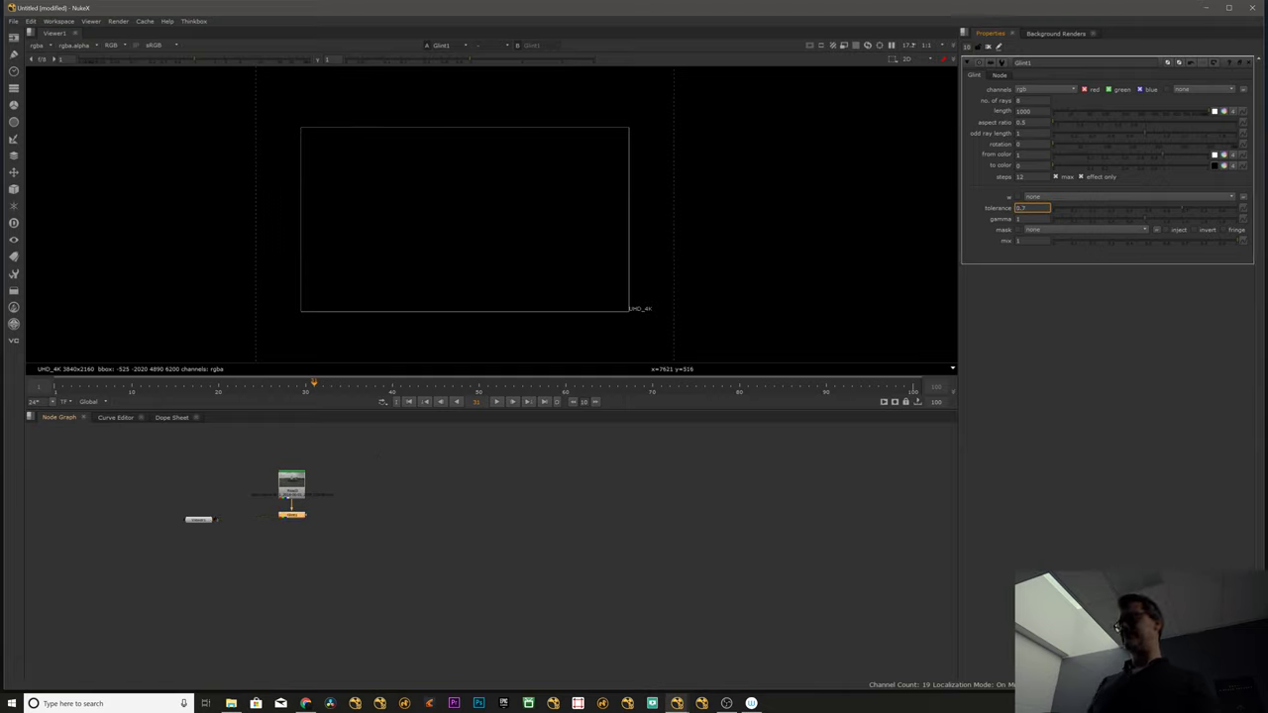
{"action": "key", "text": "Up"}
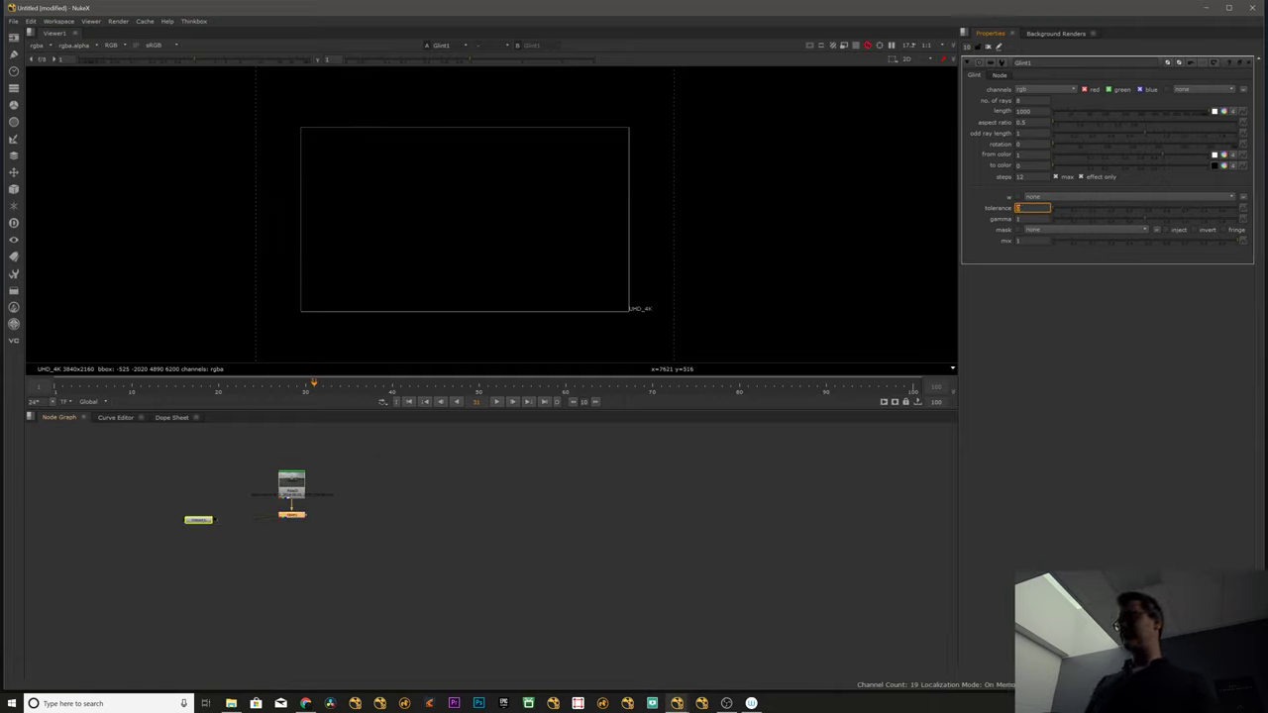
{"action": "key", "text": "Down"}
{"action": "key", "text": "Down"}
{"action": "left_click", "coordinate": [513, 484]}
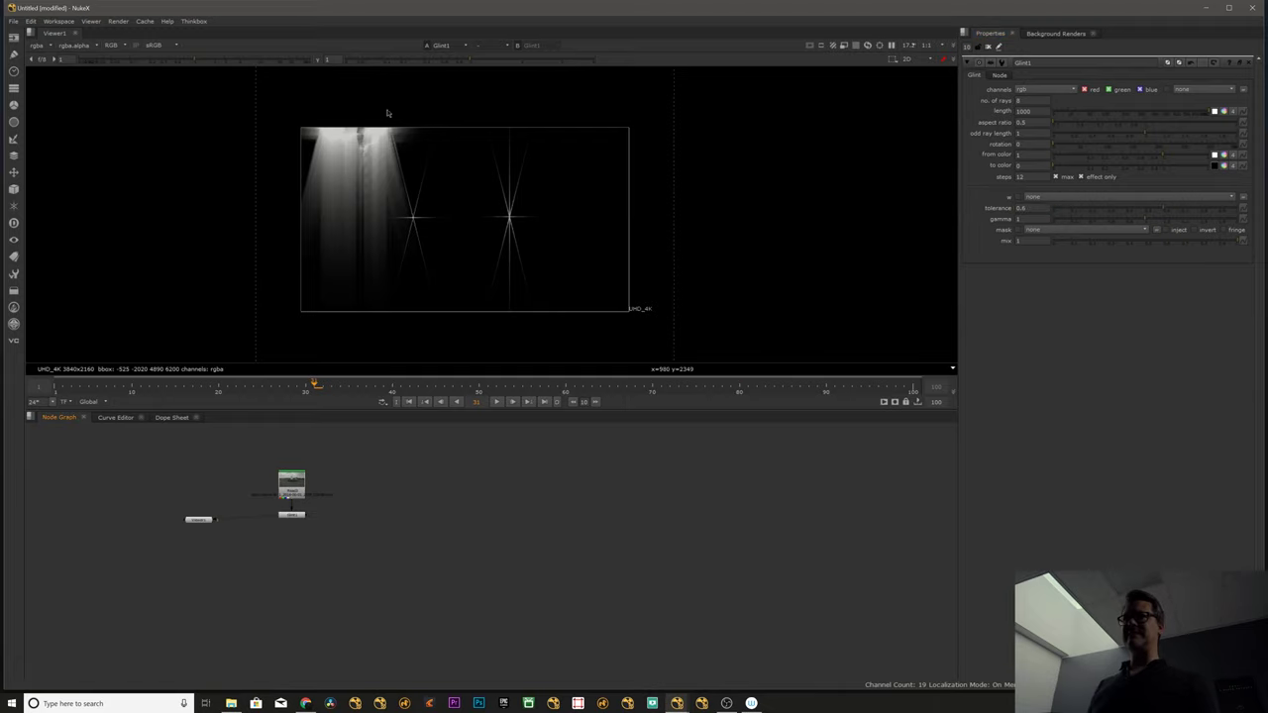
- View the Read3 clip, move its node up, and insert a Roto node between it and Glint1
{"action": "left_click", "coordinate": [291, 484]}
{"action": "key", "text": "1"}
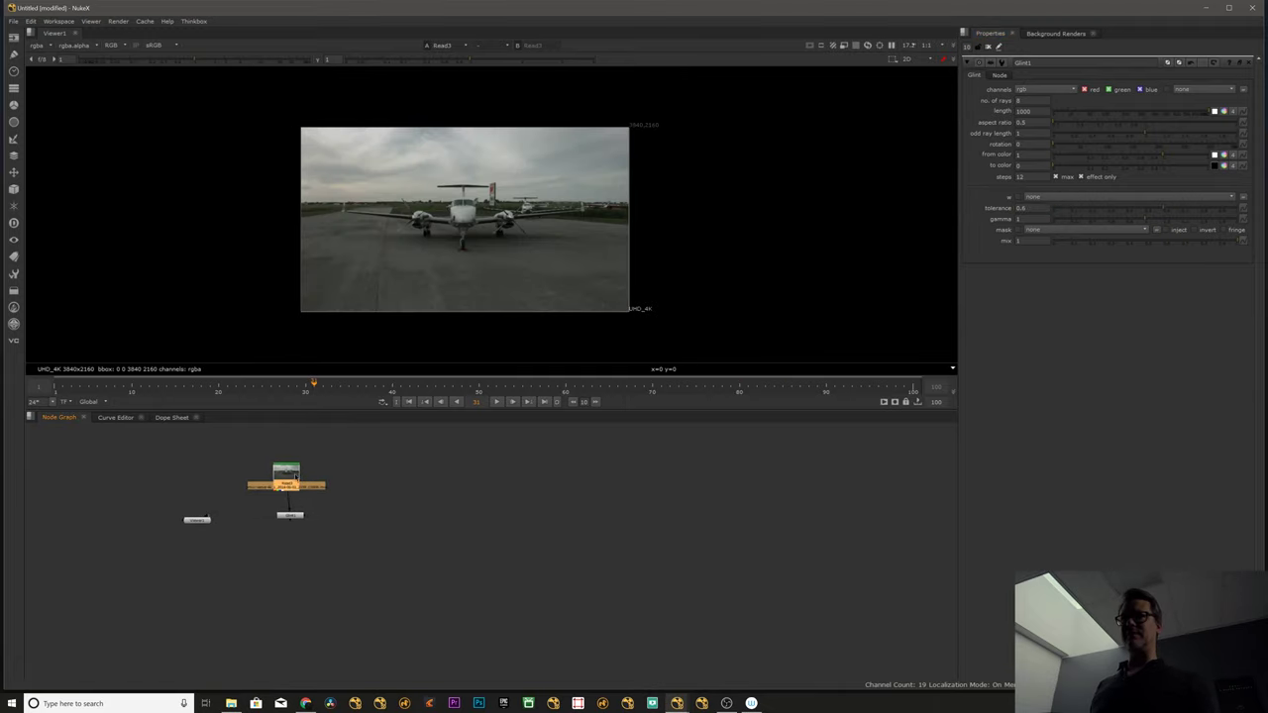
{"action": "left_click_drag", "start_coordinate": [295, 480], "coordinate": [298, 476]}
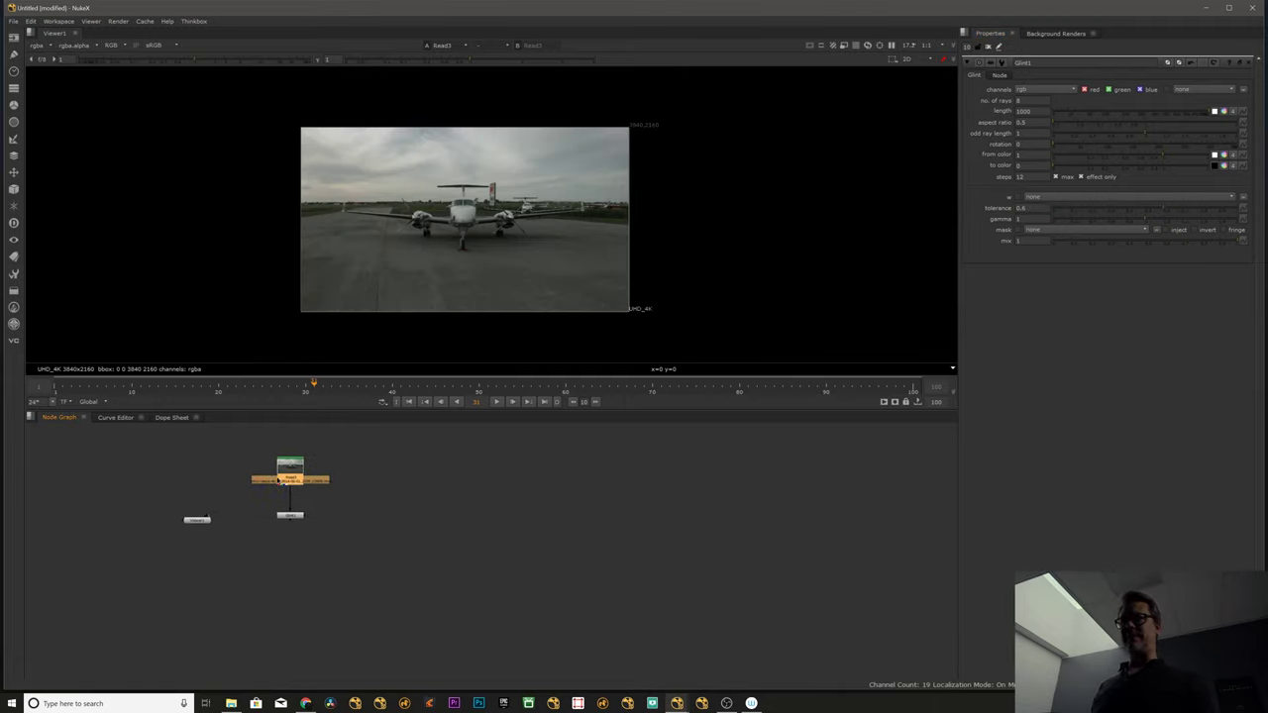
{"action": "key", "text": "o"}
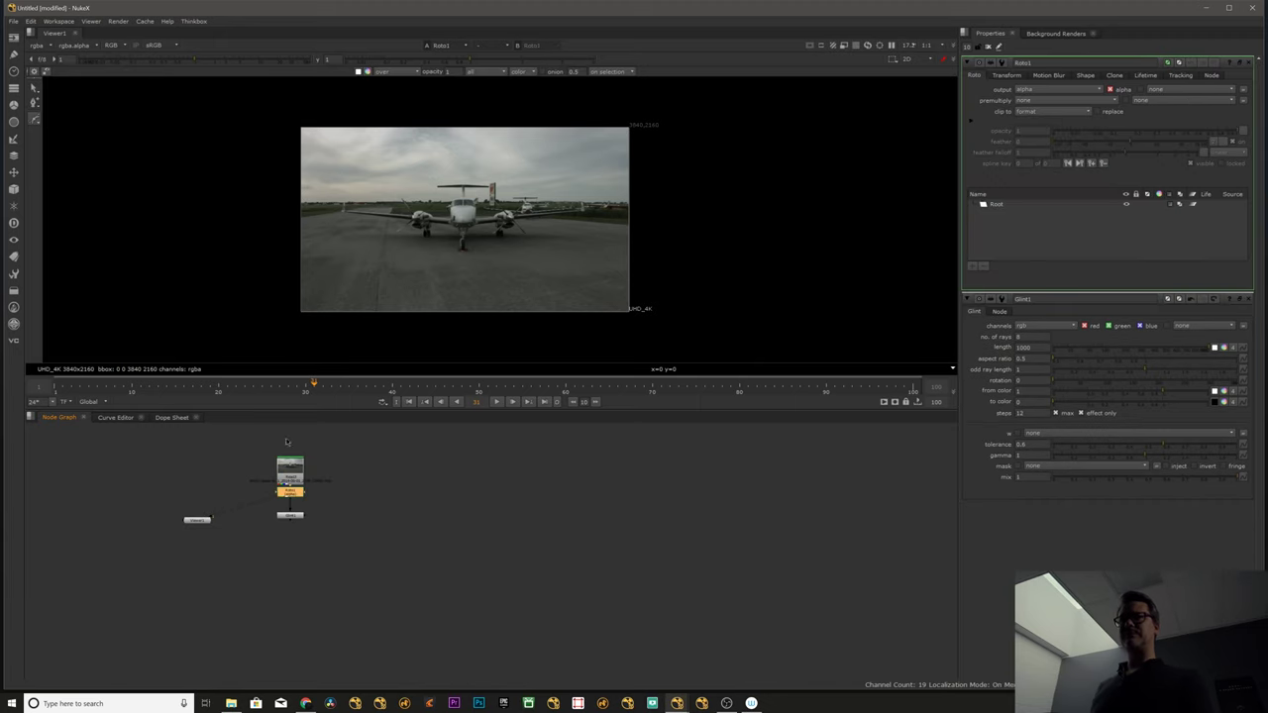
- Draw a wide ellipse roto shape across the sky, extending past both sides of the frame
{"action": "left_click", "coordinate": [36, 119]}
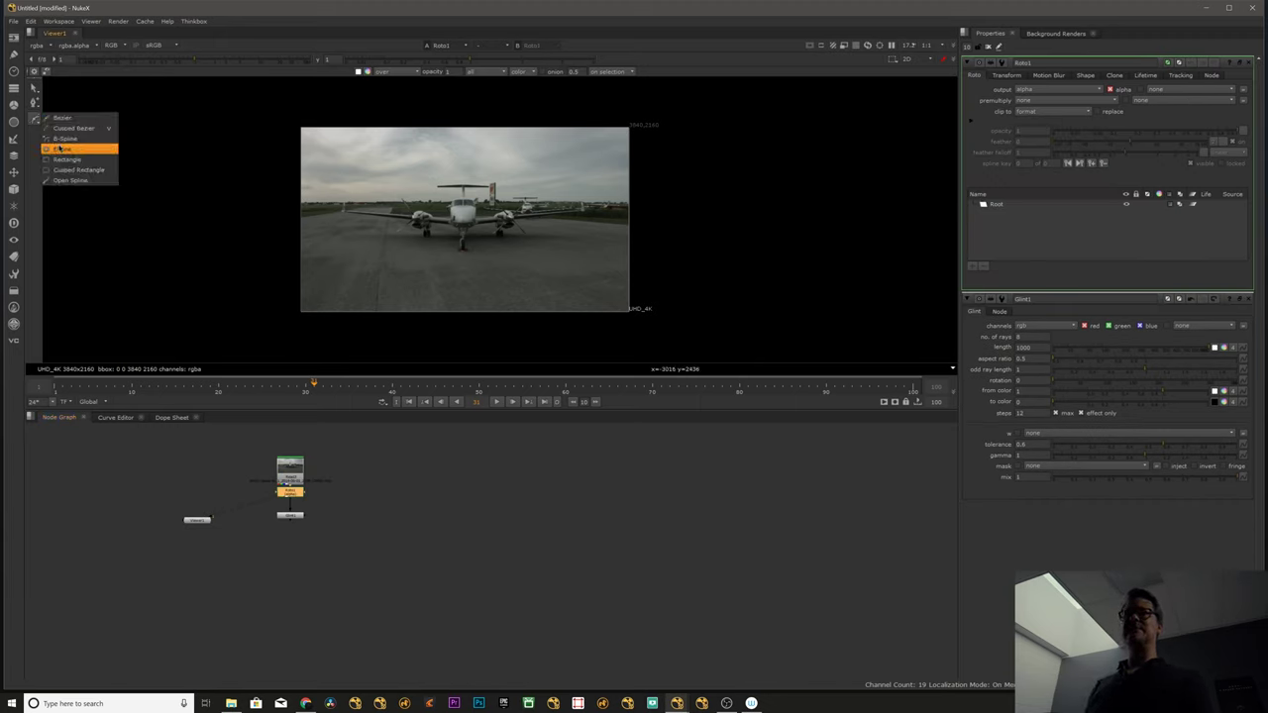
{"action": "left_click", "coordinate": [60, 149]}
{"action": "left_click_drag", "start_coordinate": [259, 114], "coordinate": [671, 169]}
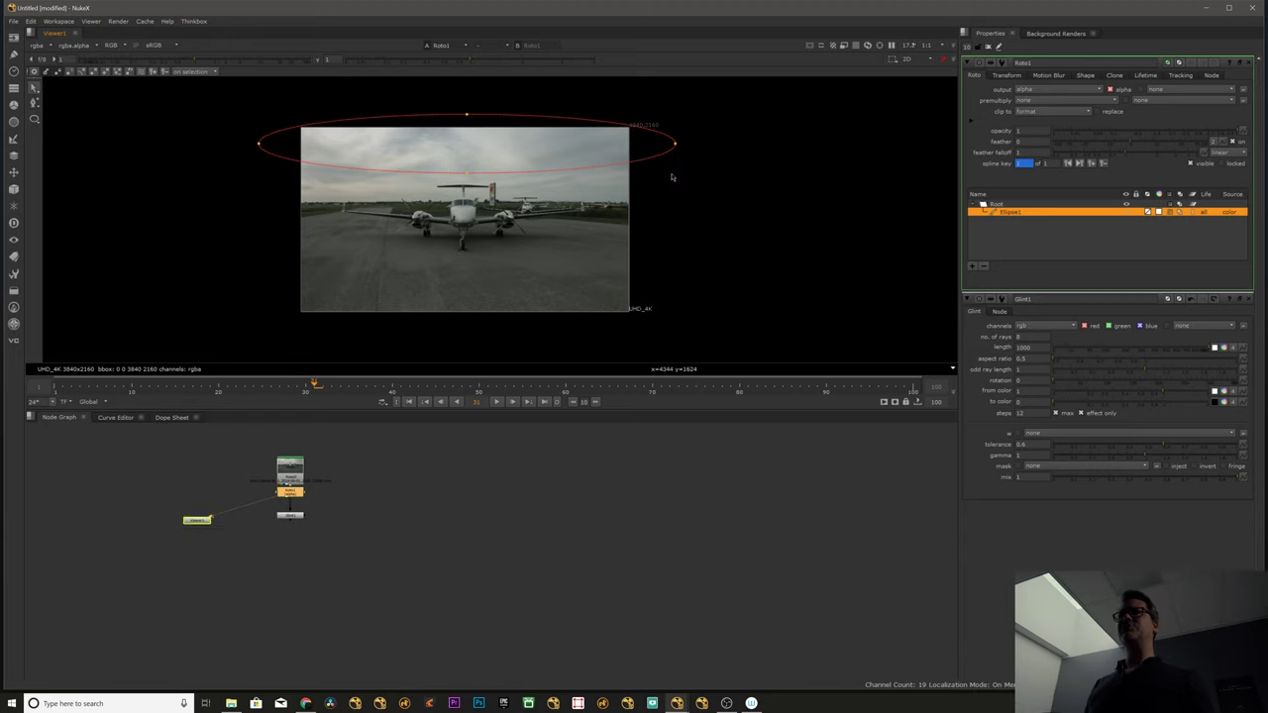
- Set the ellipse's color to 0 and the Roto node's output to rgba
{"action": "left_click", "coordinate": [1086, 76]}
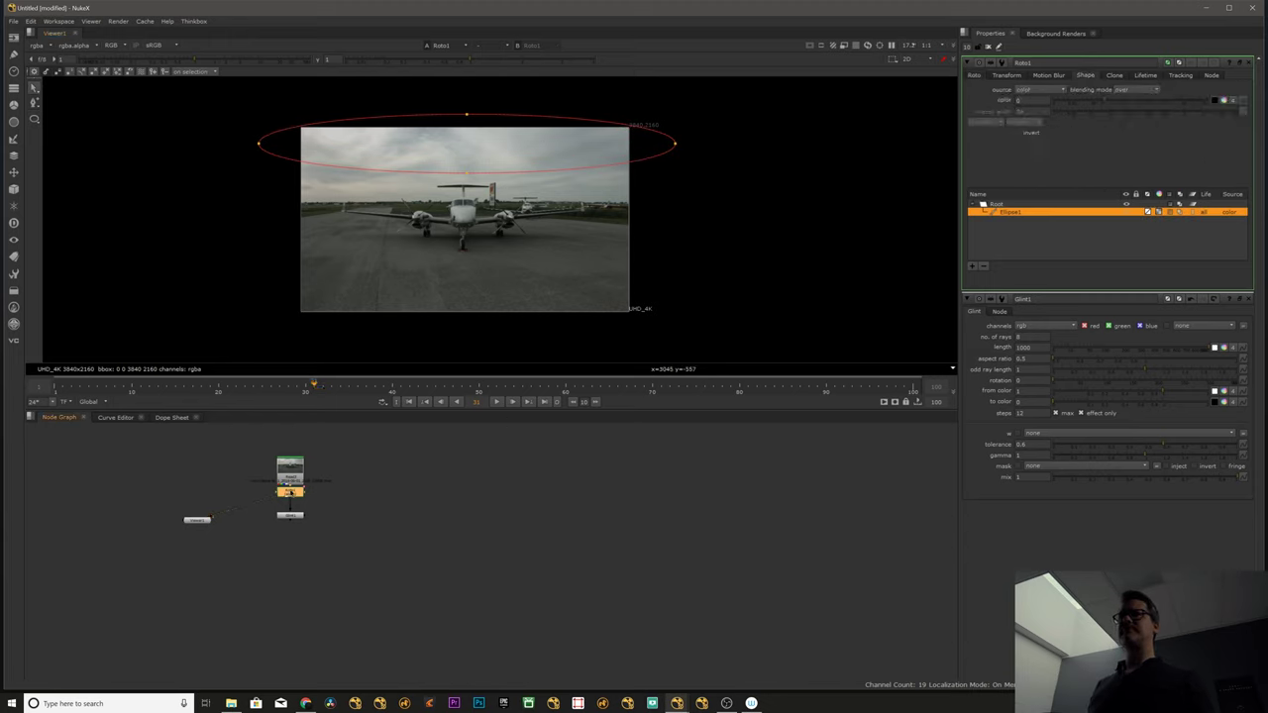
{"action": "left_click", "coordinate": [198, 520]}
{"action": "left_click", "coordinate": [973, 75]}
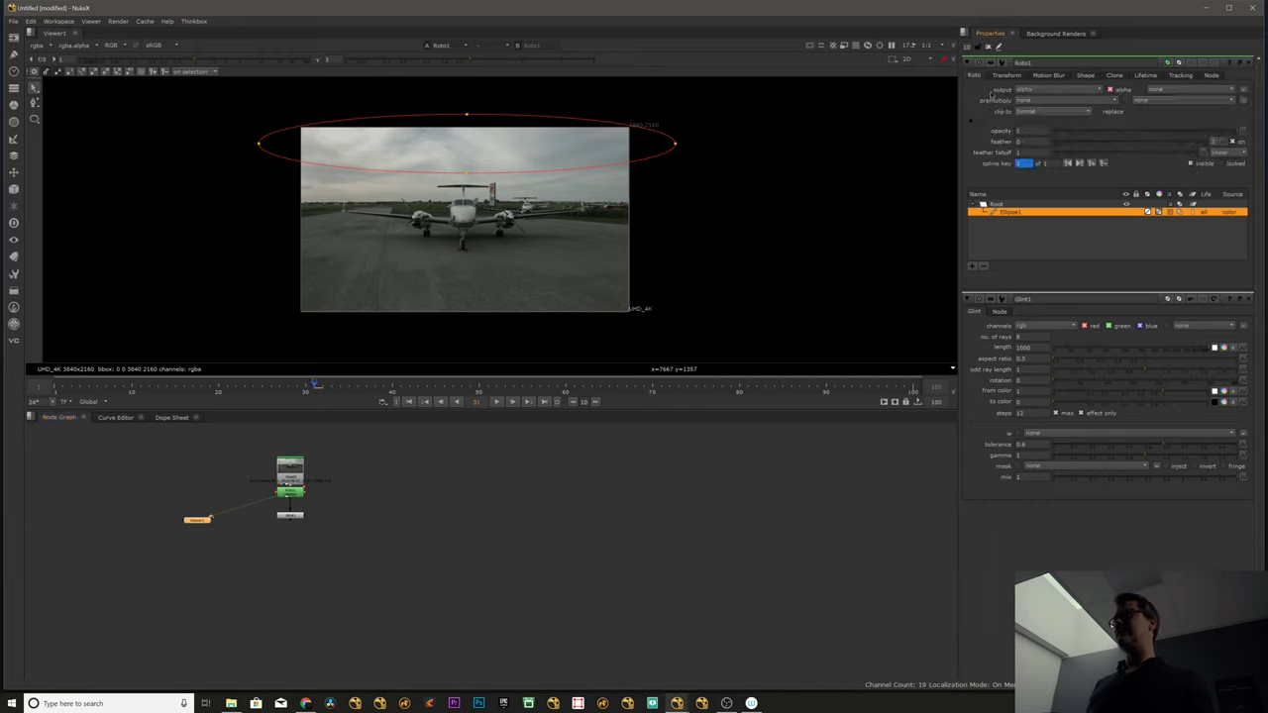
{"action": "left_click", "coordinate": [1048, 90]}
{"action": "left_click", "coordinate": [1050, 118]}
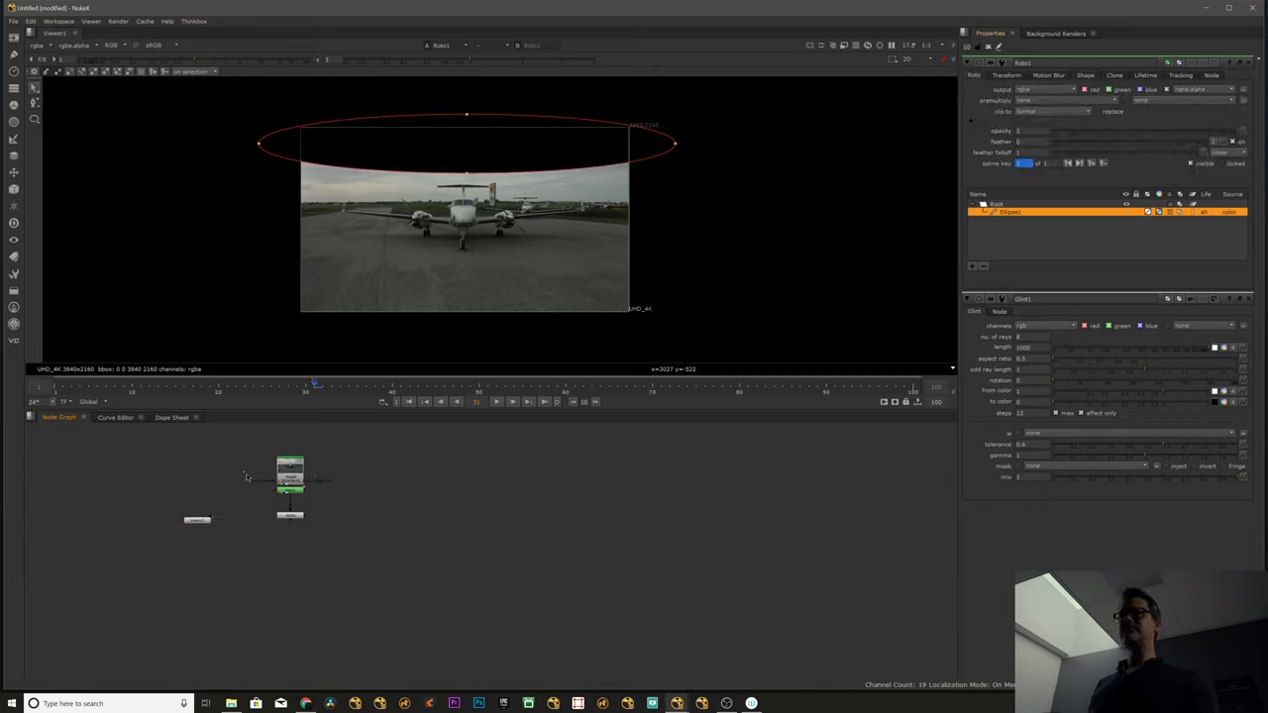
- Move the Roto and Glint1 nodes to the side of the Read node and view Glint1's output around the propellers
{"action": "left_click_drag", "start_coordinate": [290, 492], "coordinate": [260, 527]}
{"action": "left_click", "coordinate": [259, 520]}
{"action": "key", "text": "1"}
{"action": "left_click", "coordinate": [197, 520]}
{"action": "scroll", "coordinate": [386, 227], "scroll_direction": "up", "scroll_amount": 8}
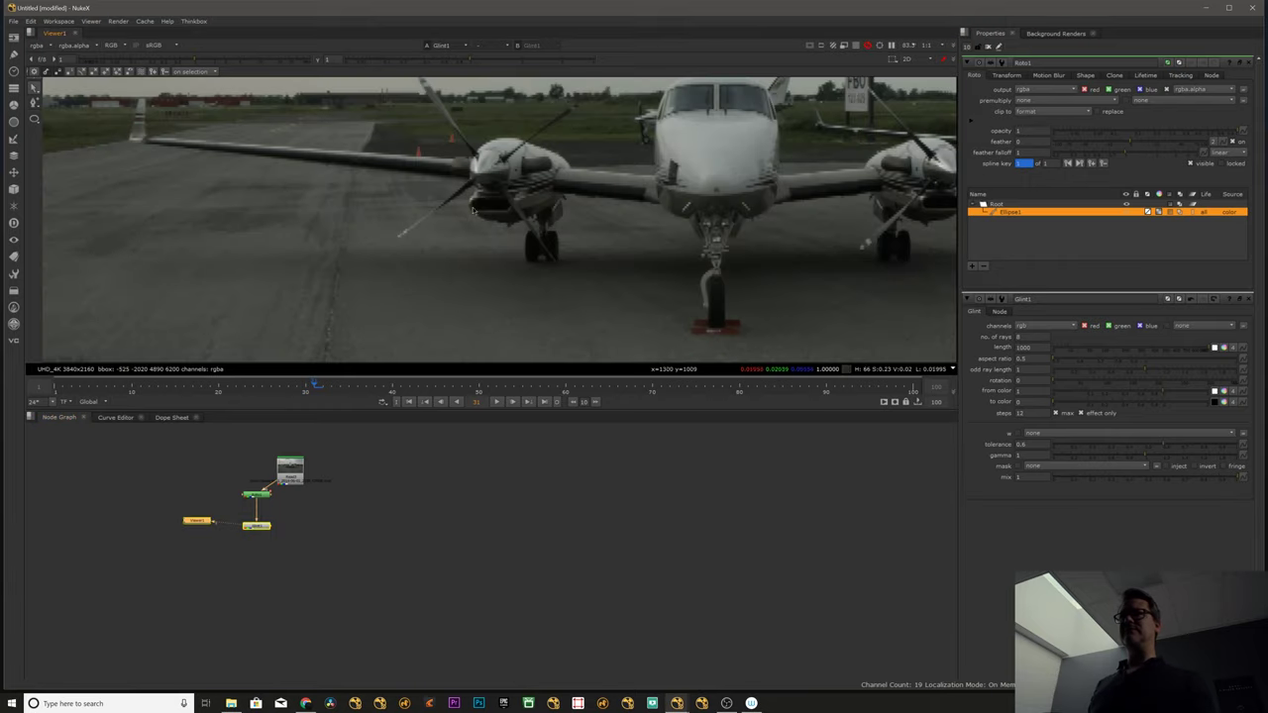
{"action": "middle_click_drag", "start_coordinate": [475, 218], "coordinate": [292, 242]}
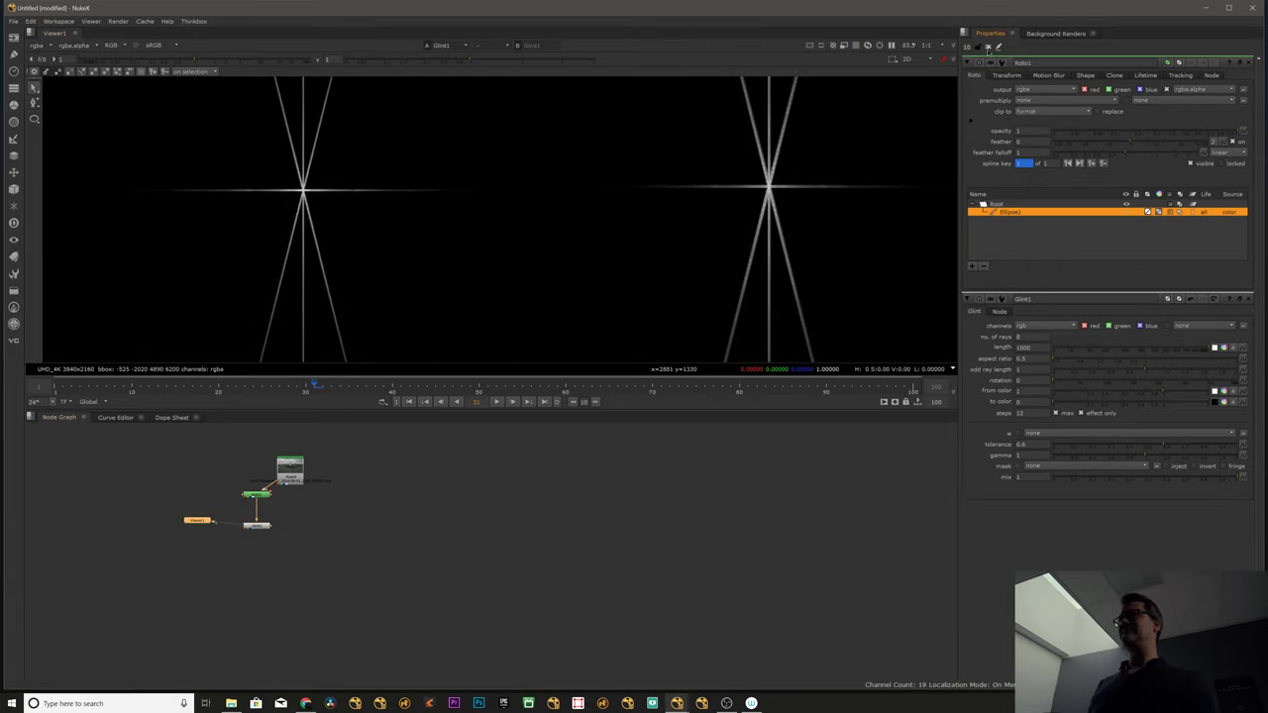
- Close all open node properties and reopen only Glint1's while viewing the whole frame
{"action": "left_click", "coordinate": [996, 46]}
{"action": "scroll", "coordinate": [465, 221], "scroll_direction": "down", "scroll_amount": 6}
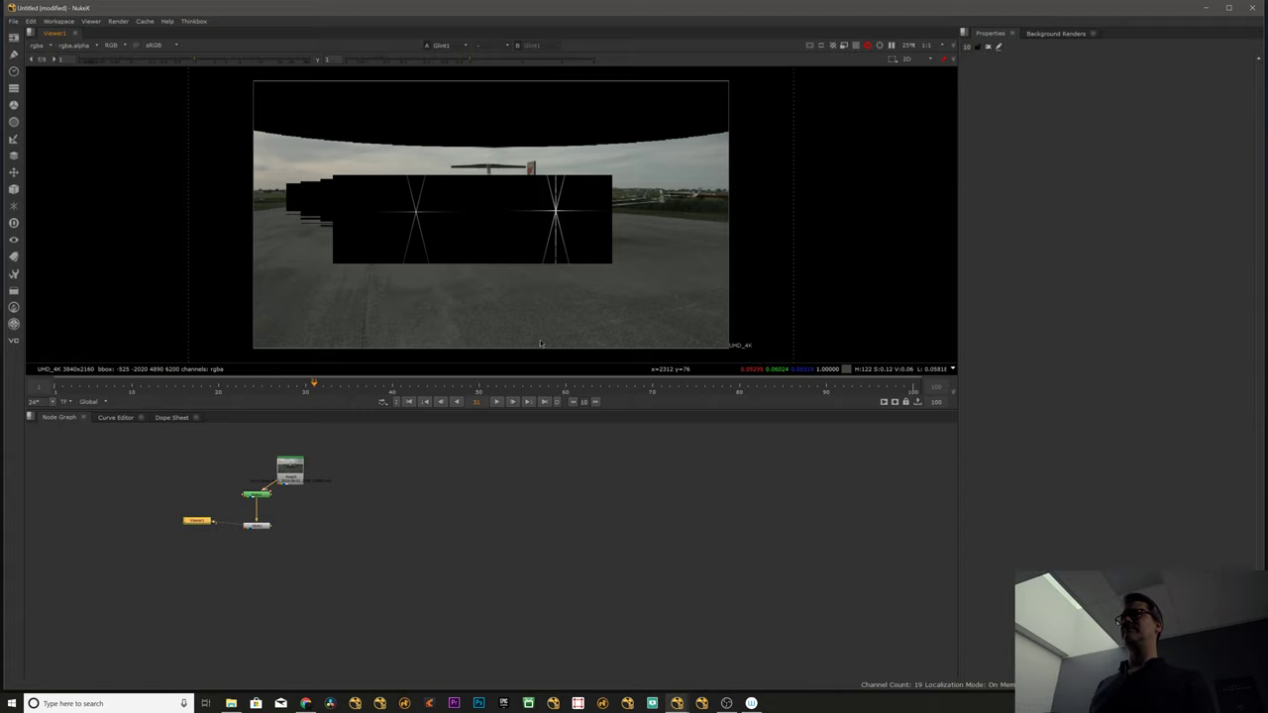
{"action": "left_click", "coordinate": [470, 451]}
{"action": "double_click", "coordinate": [256, 525]}
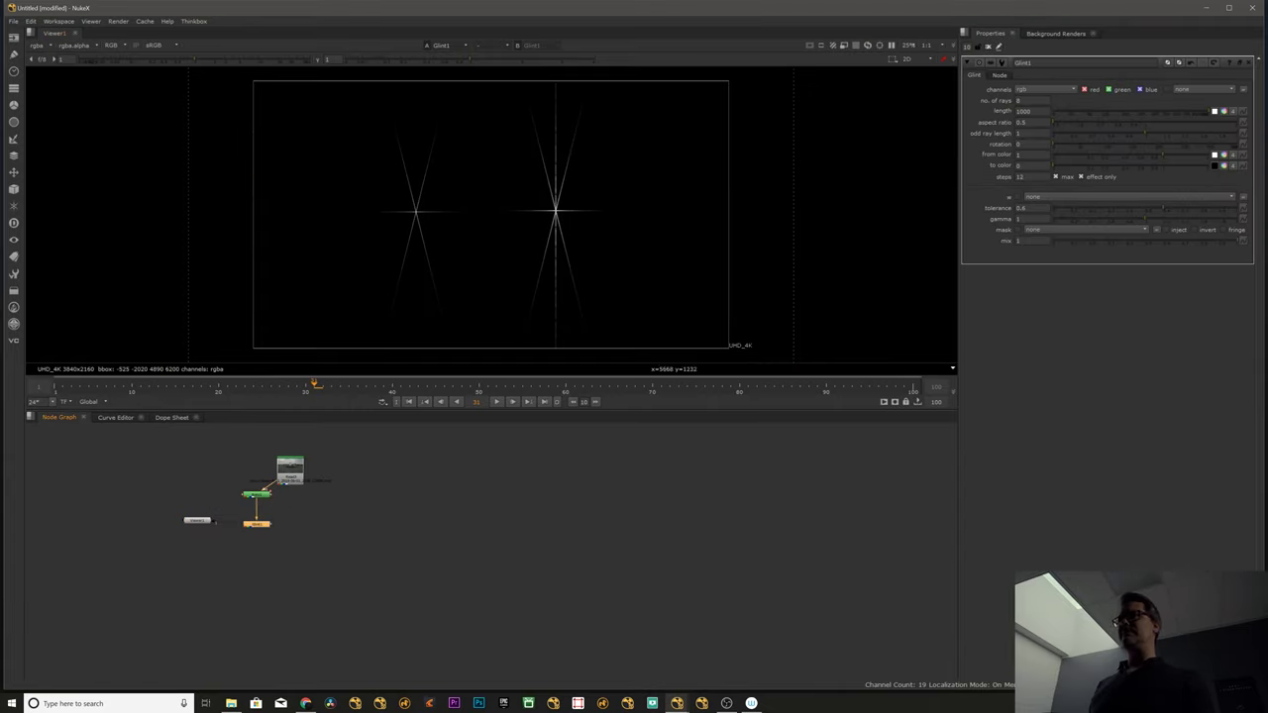
- Lower Glint1's ray length to 300
{"action": "double_click", "coordinate": [1022, 111]}
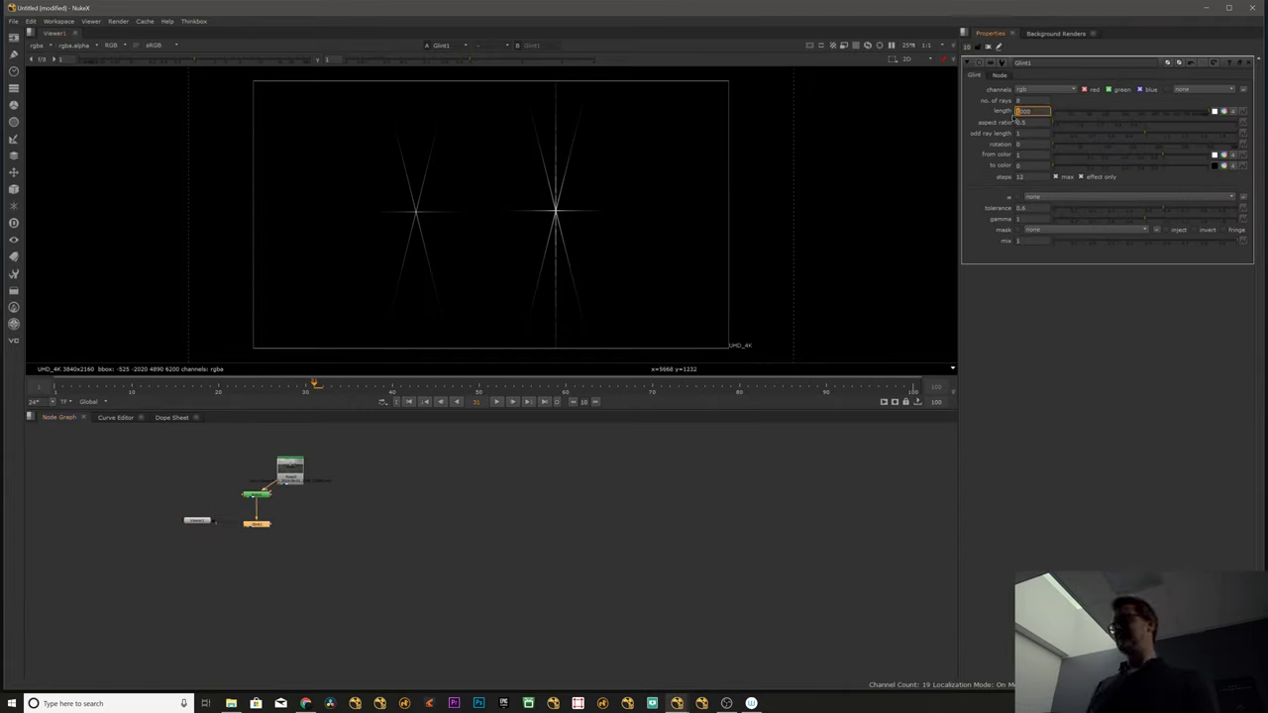
{"action": "key", "text": "Down"}
{"action": "key", "text": "Down"}
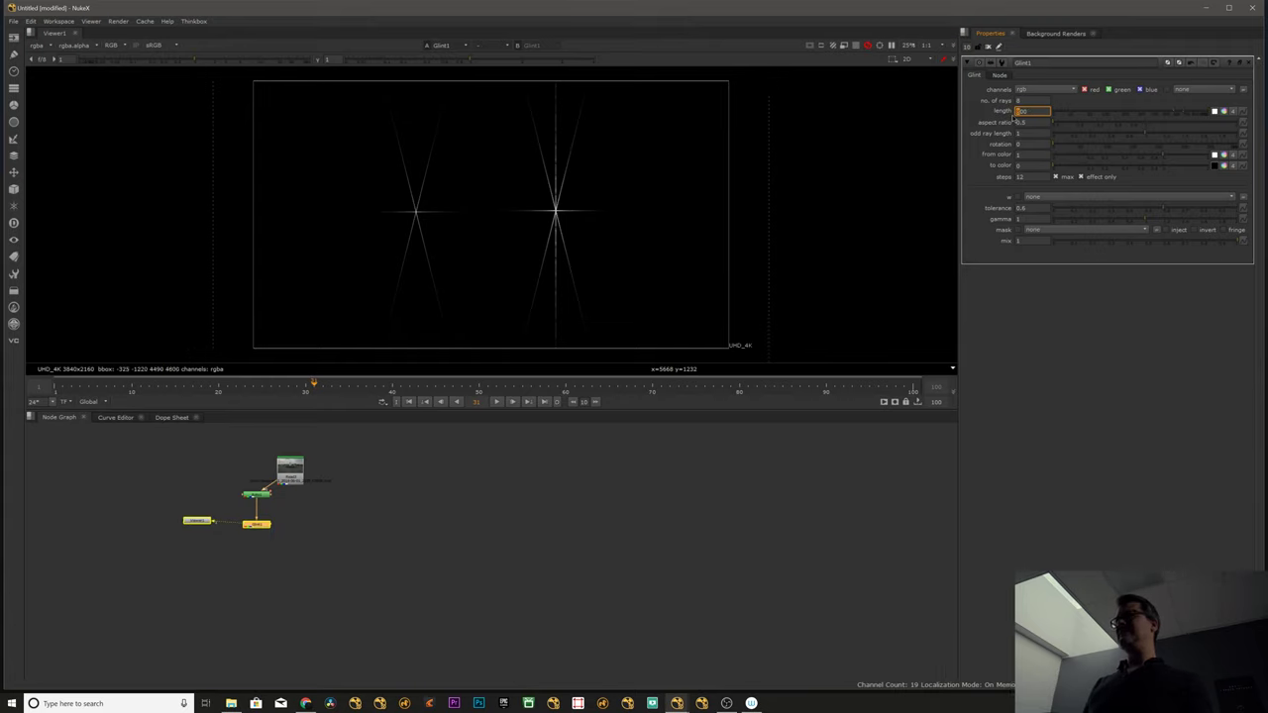
{"action": "key", "text": "Down"}
{"action": "key", "text": "Down"}
{"action": "key", "text": "Down"}
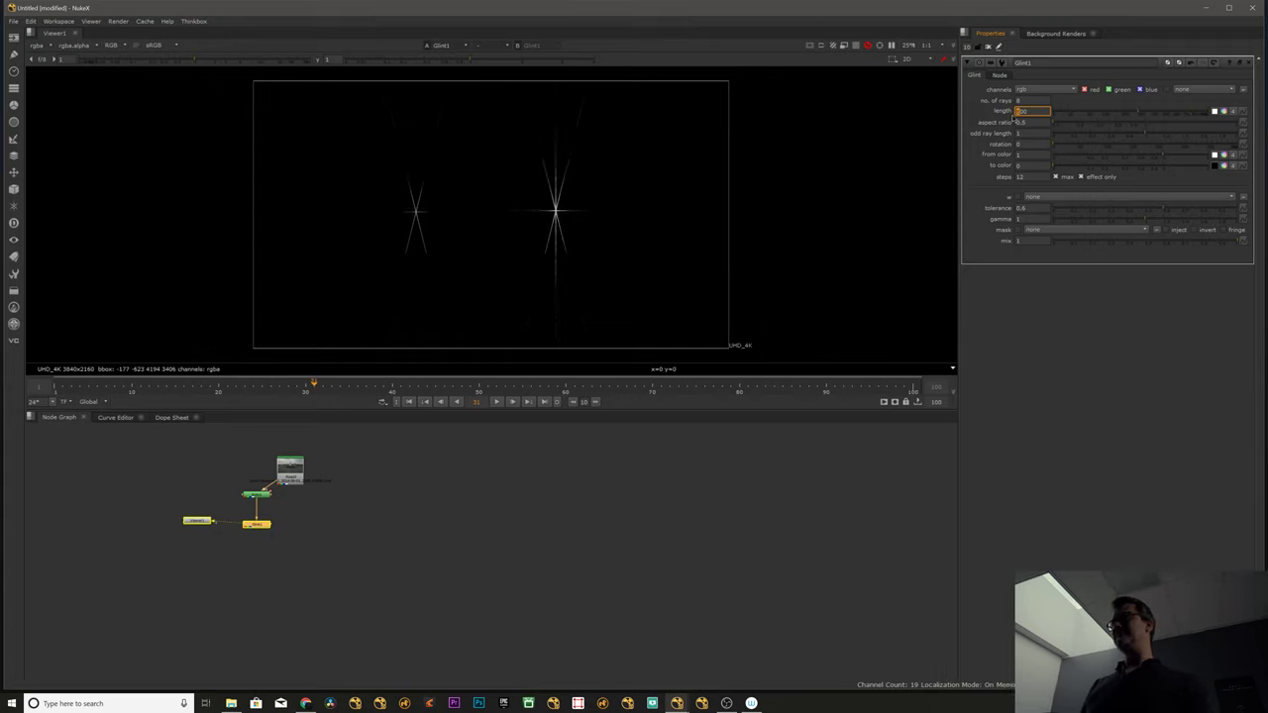
- Add a Plus merge combining Glint1 as the A input over the original Read clip as B, and view its result
{"action": "left_click", "coordinate": [266, 530]}
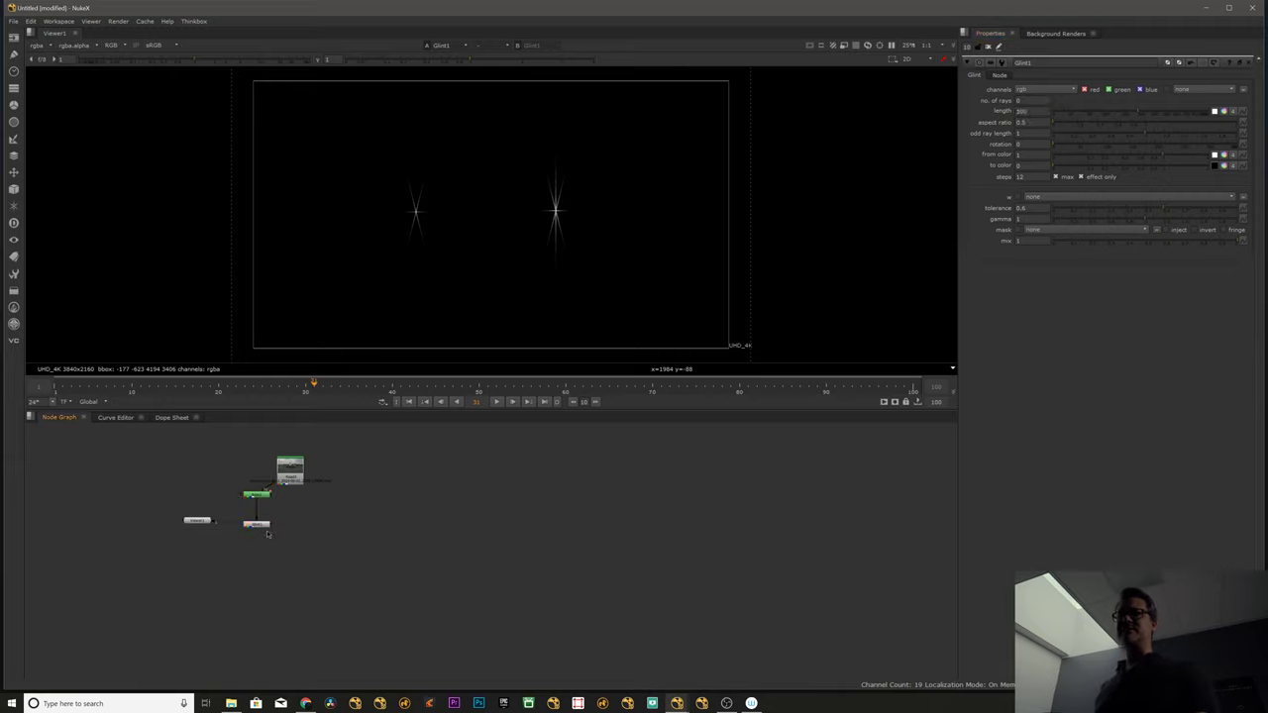
{"action": "left_click", "coordinate": [264, 525]}
{"action": "left_click", "coordinate": [310, 535]}
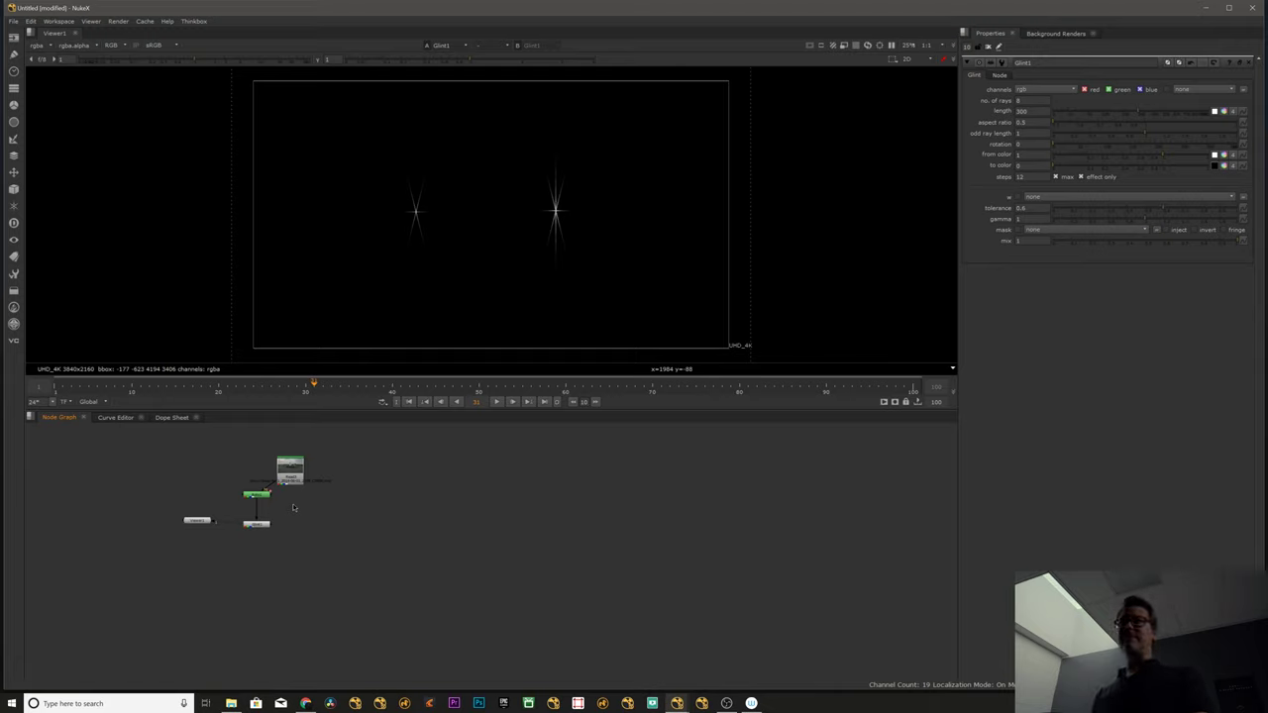
{"action": "key", "text": "Tab"}
{"action": "type", "text": "plus"}
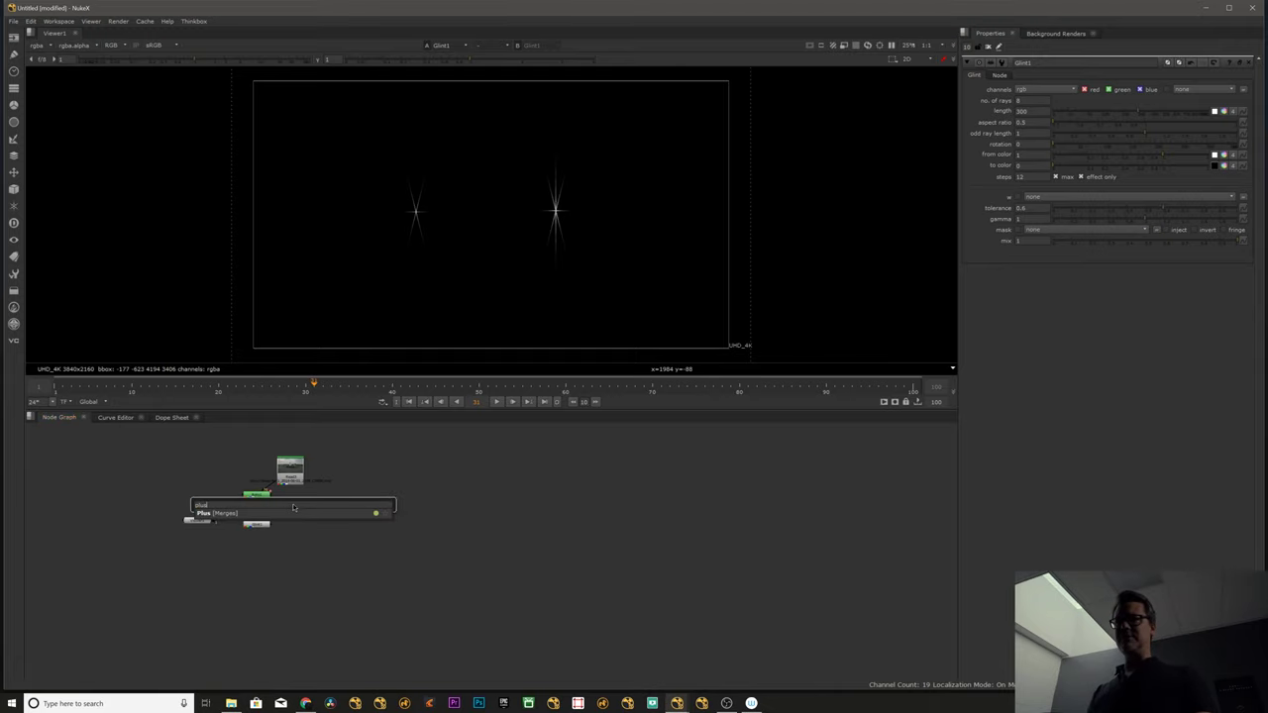
{"action": "key", "text": "Return"}
{"action": "scroll", "coordinate": [287, 513], "scroll_direction": "up", "scroll_amount": 2}
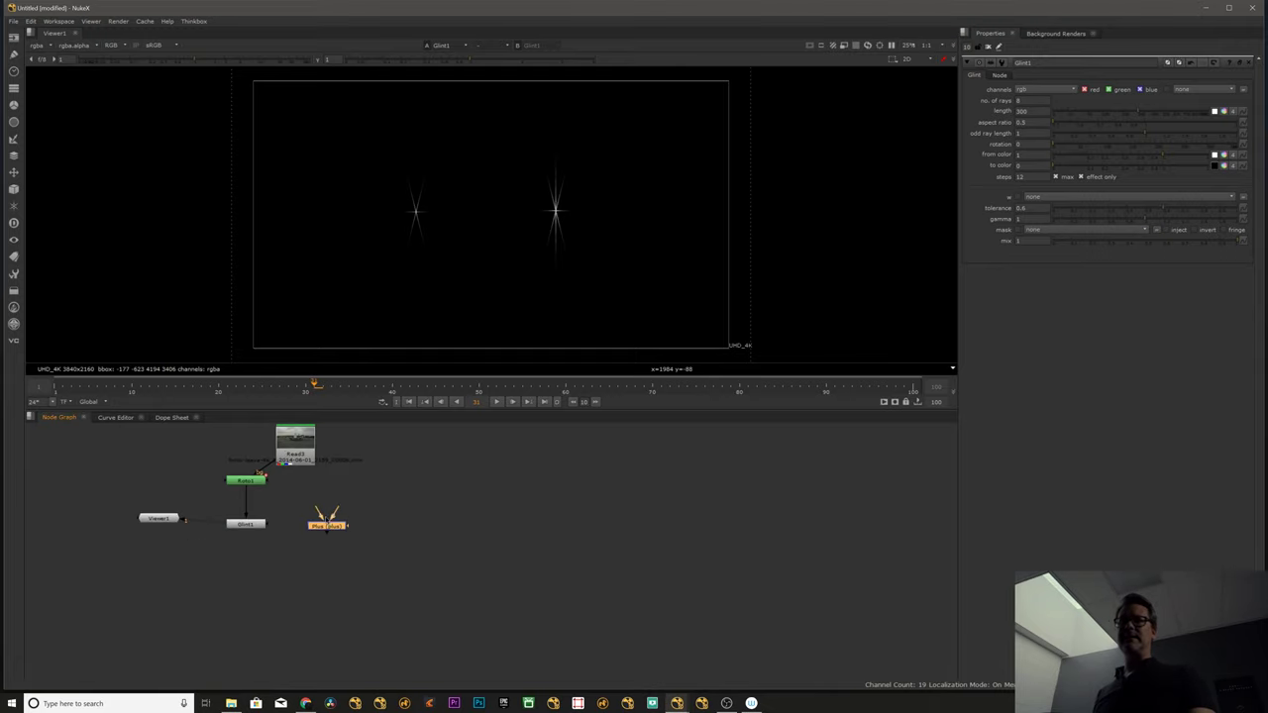
{"action": "left_click_drag", "start_coordinate": [295, 448], "coordinate": [328, 445]}
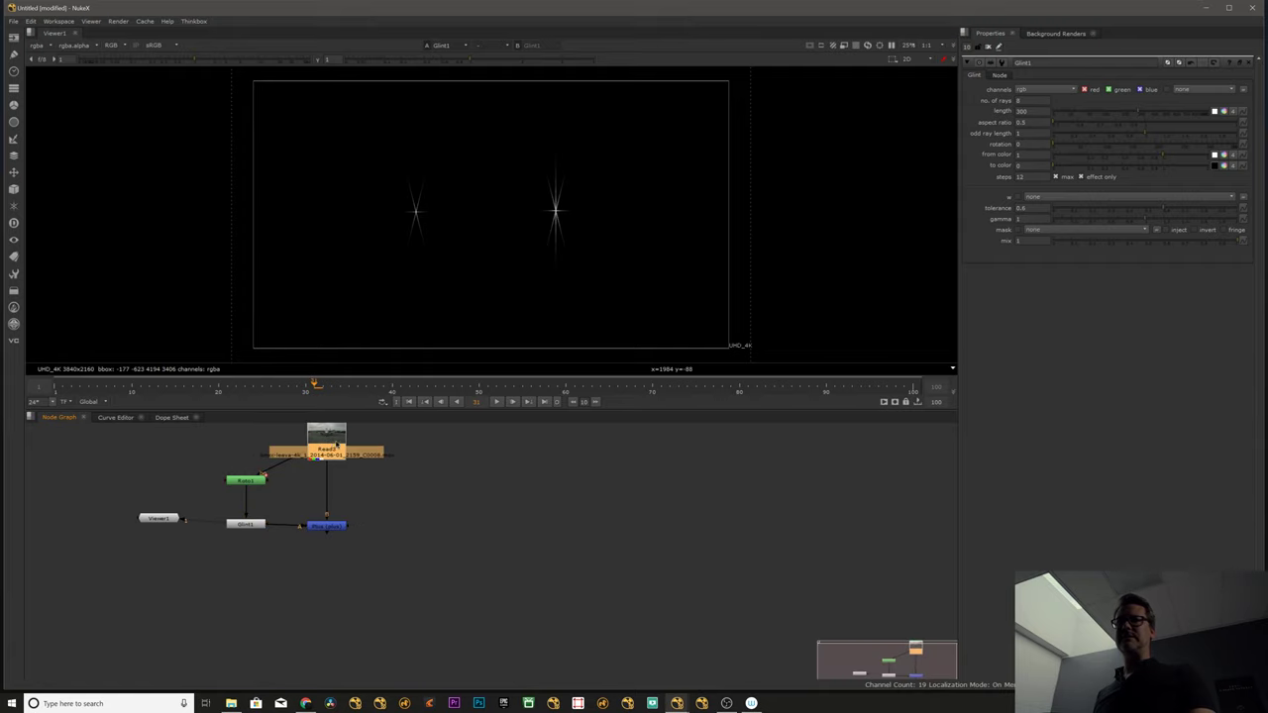
{"action": "left_click_drag", "start_coordinate": [326, 526], "coordinate": [326, 524]}
{"action": "key", "text": "1"}
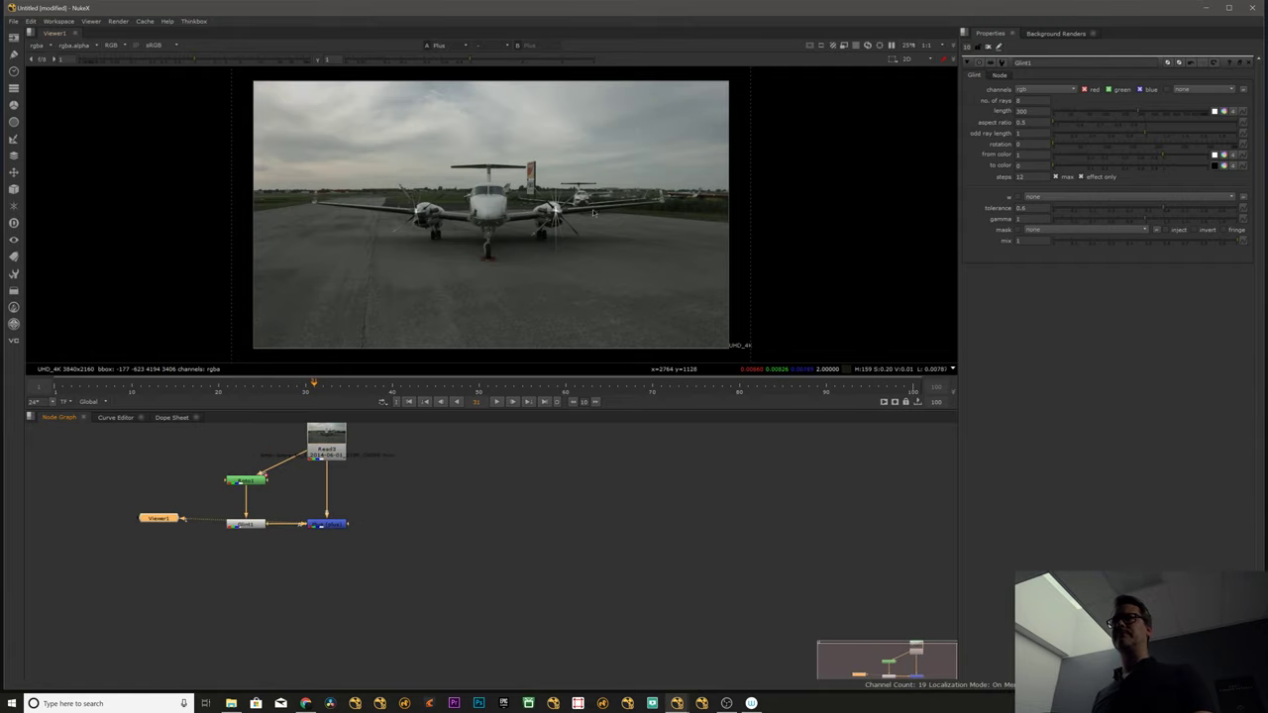
- Set Glint1's odd ray length to 0.44 and its rotation to 219 while viewing the propellers up close
{"action": "scroll", "coordinate": [566, 210], "scroll_direction": "up", "scroll_amount": 7}
{"action": "scroll", "coordinate": [595, 209], "scroll_direction": "down", "scroll_amount": 5}
{"action": "scroll", "coordinate": [560, 229], "scroll_direction": "up", "scroll_amount": 3}
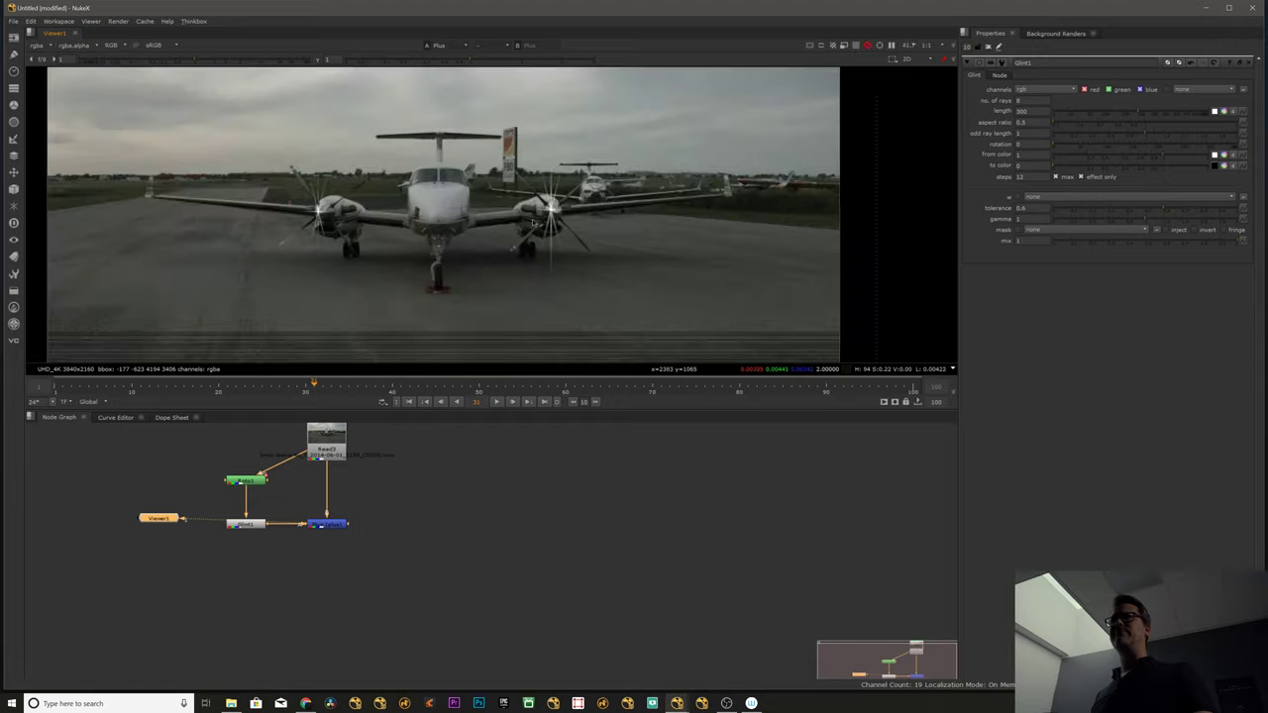
{"action": "scroll", "coordinate": [414, 208], "scroll_direction": "up", "scroll_amount": 2}
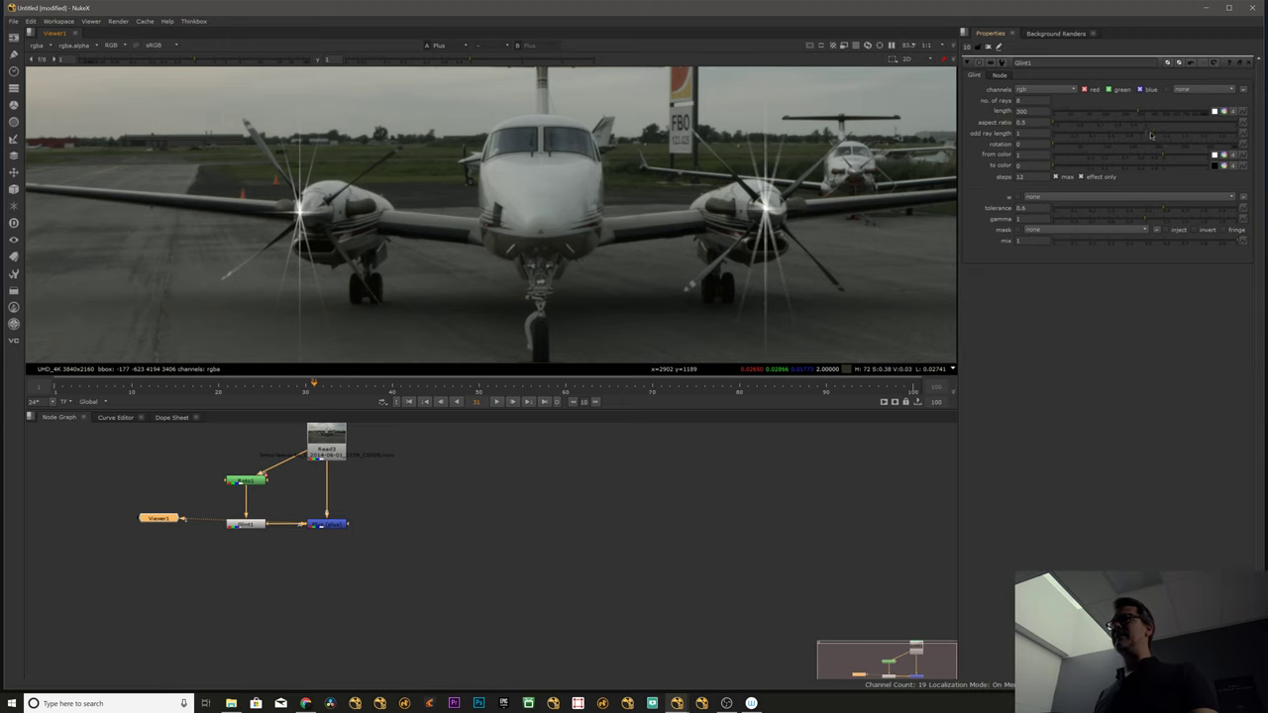
{"action": "left_click_drag", "start_coordinate": [1150, 135], "coordinate": [1095, 133]}
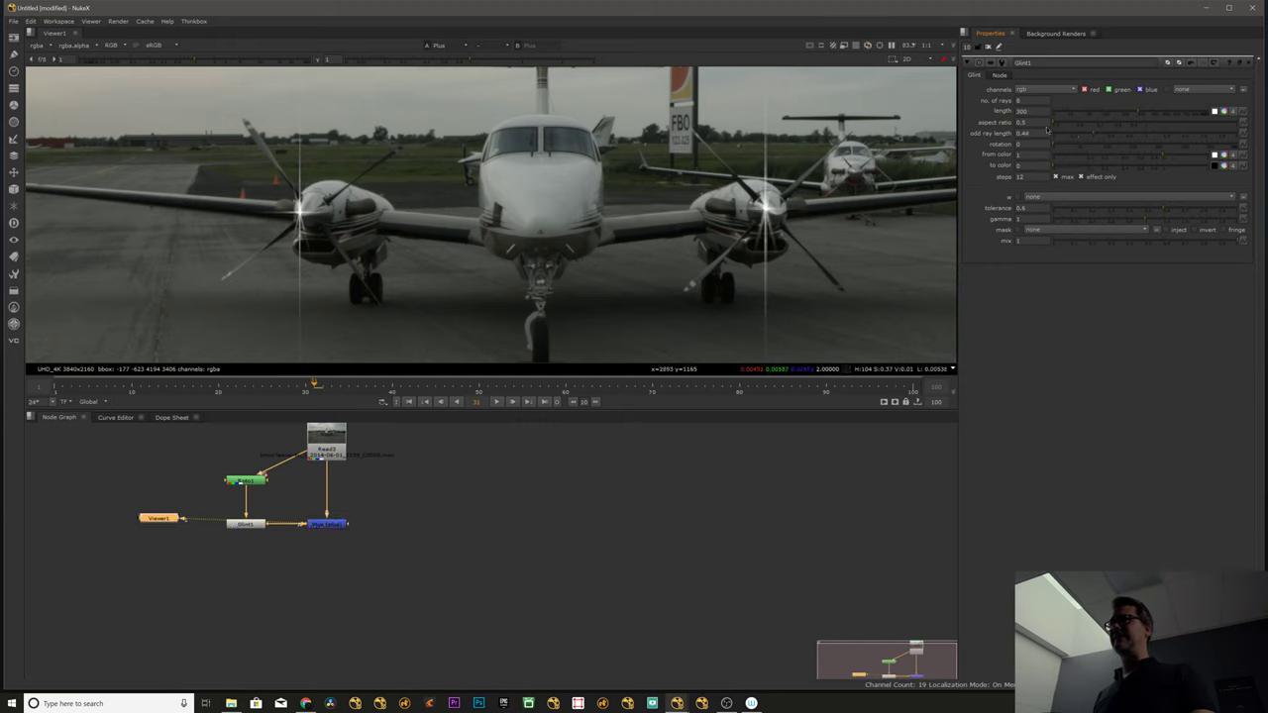
{"action": "left_click_drag", "start_coordinate": [1069, 145], "coordinate": [1163, 145]}
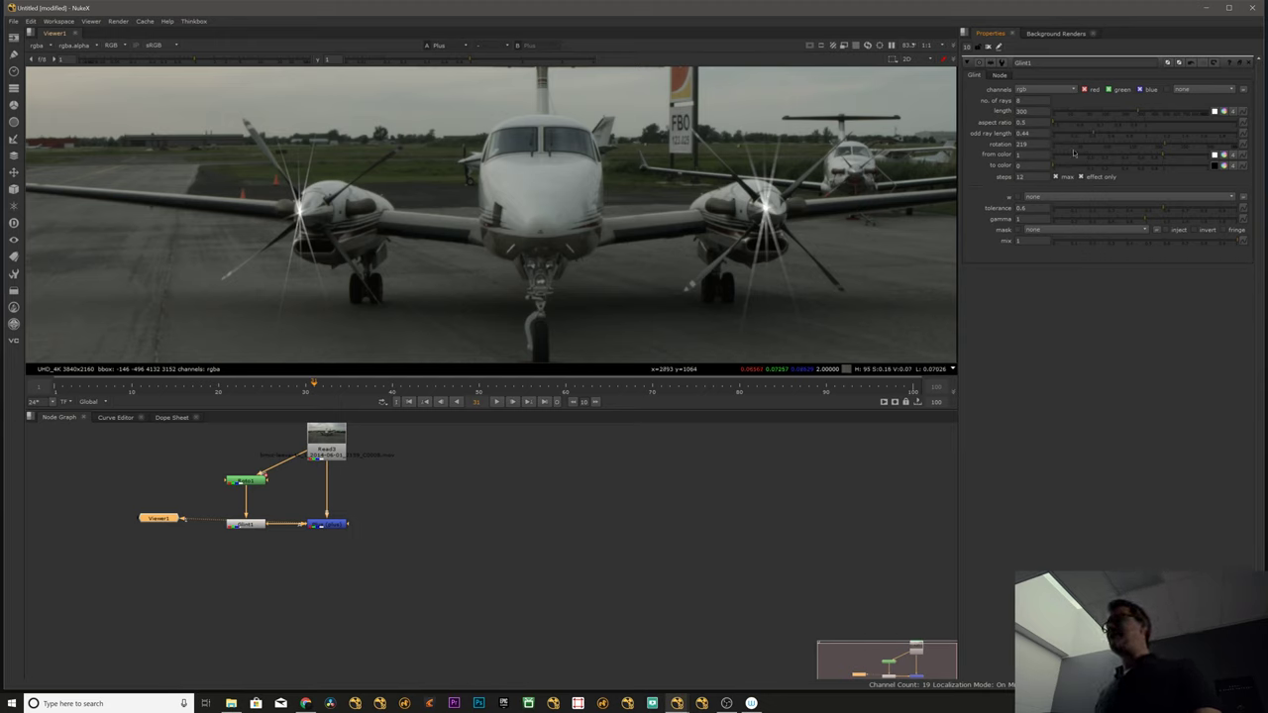
- Try pure red as Glint1's from color and cyan as its to color, with green 1.86 and blue 2
{"action": "left_click", "coordinate": [1224, 156]}
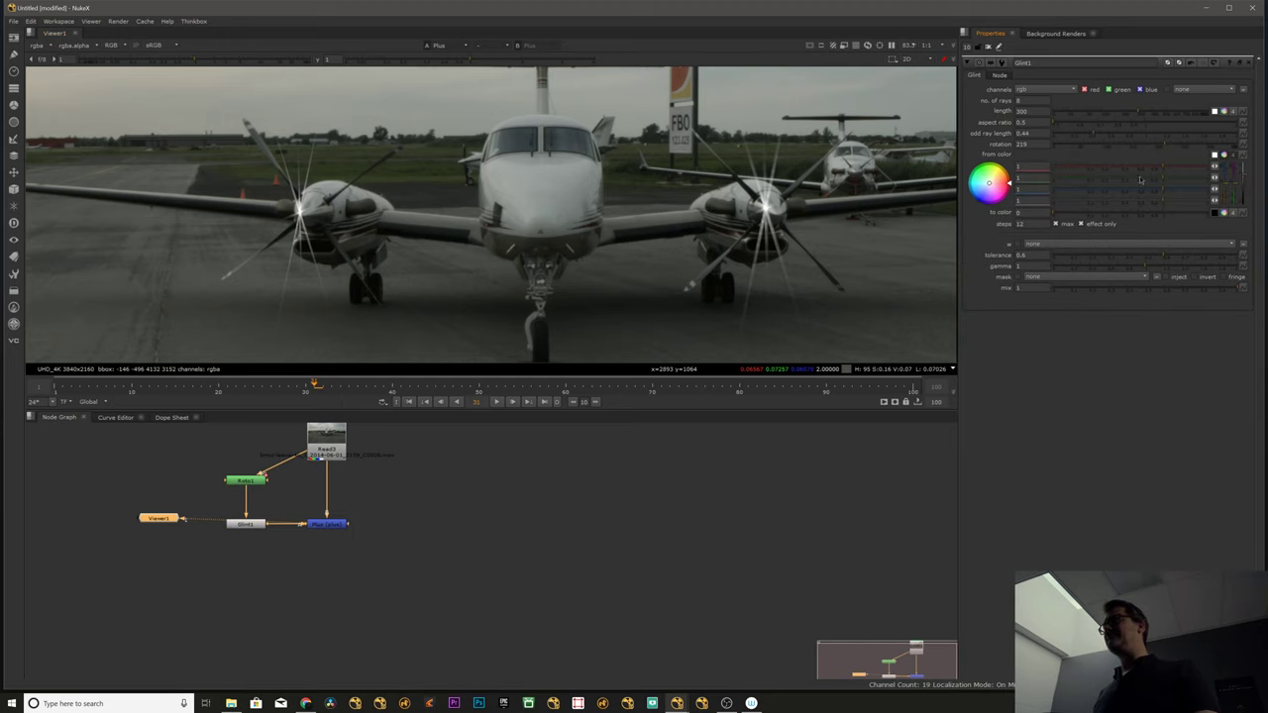
{"action": "left_click_drag", "start_coordinate": [994, 175], "coordinate": [1007, 182]}
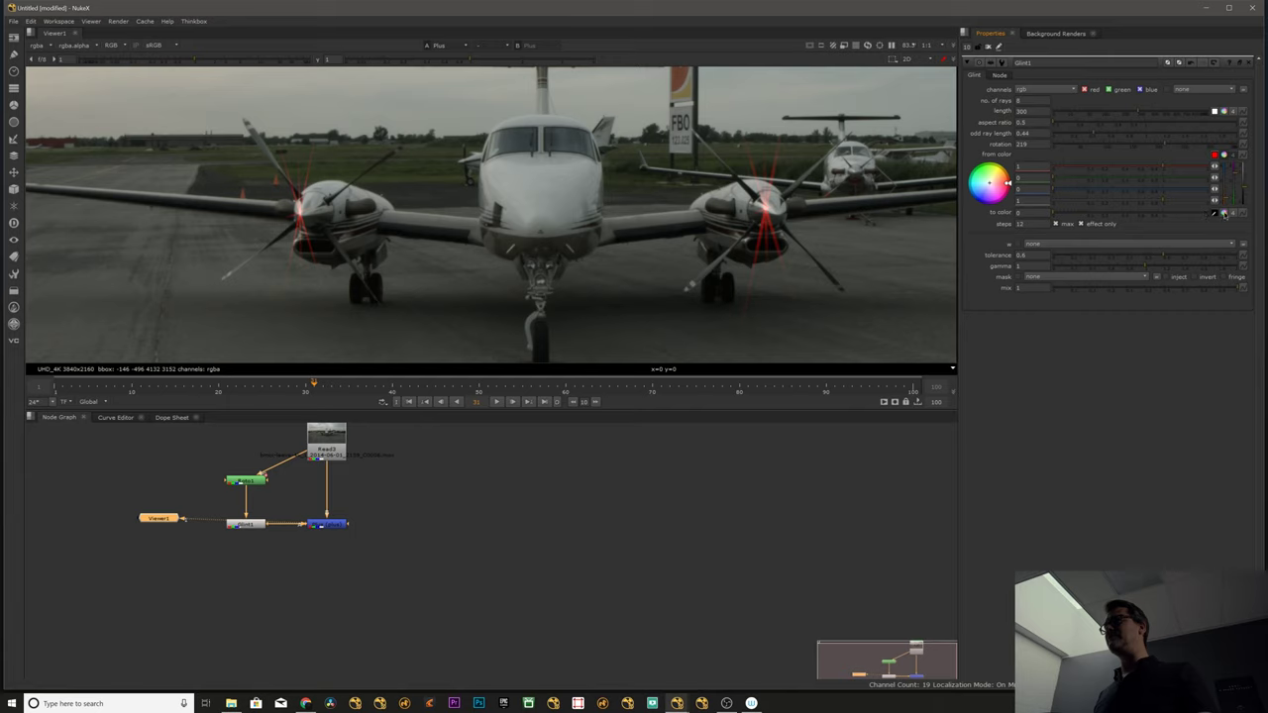
{"action": "left_click", "coordinate": [1223, 213]}
{"action": "left_click_drag", "start_coordinate": [1103, 236], "coordinate": [1207, 247]}
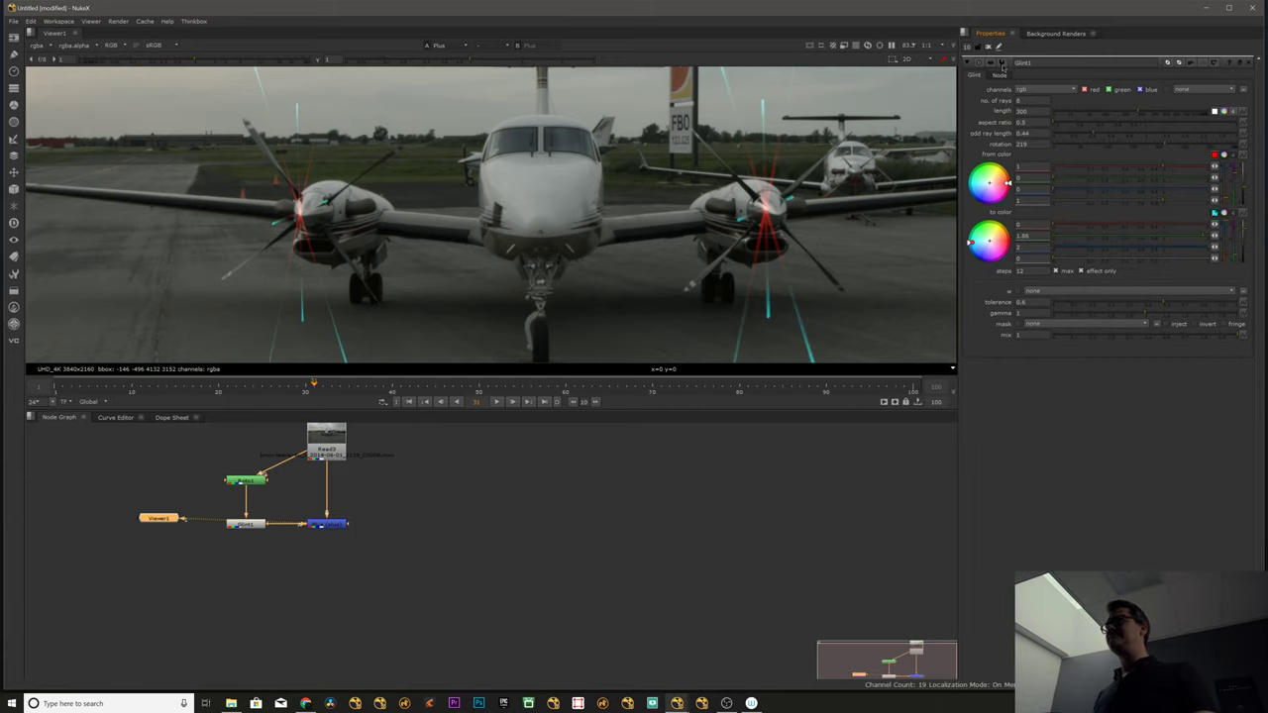
{"action": "scroll", "coordinate": [463, 270], "scroll_direction": "down", "scroll_amount": 2}
{"action": "middle_click_drag", "start_coordinate": [462, 269], "coordinate": [445, 257]}
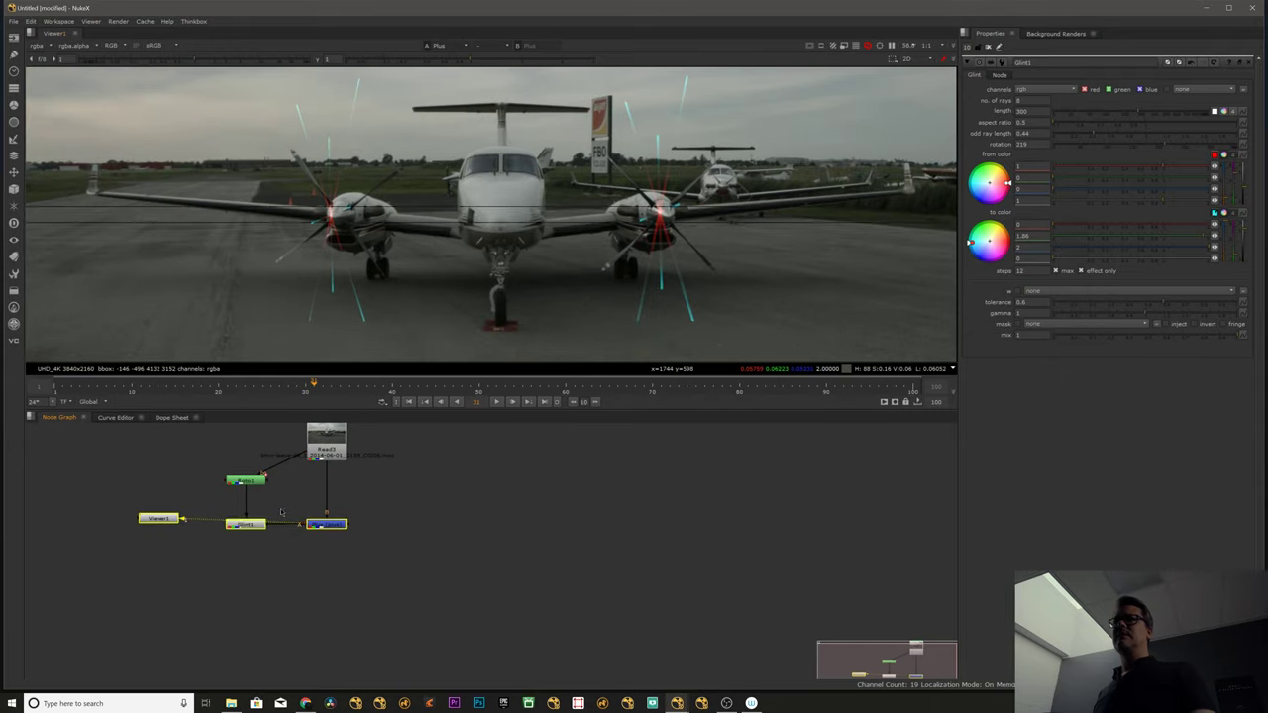
- Toggle the Plus merge off and on to compare the airplane with and without glints, including at frame 71
{"action": "left_click", "coordinate": [242, 524]}
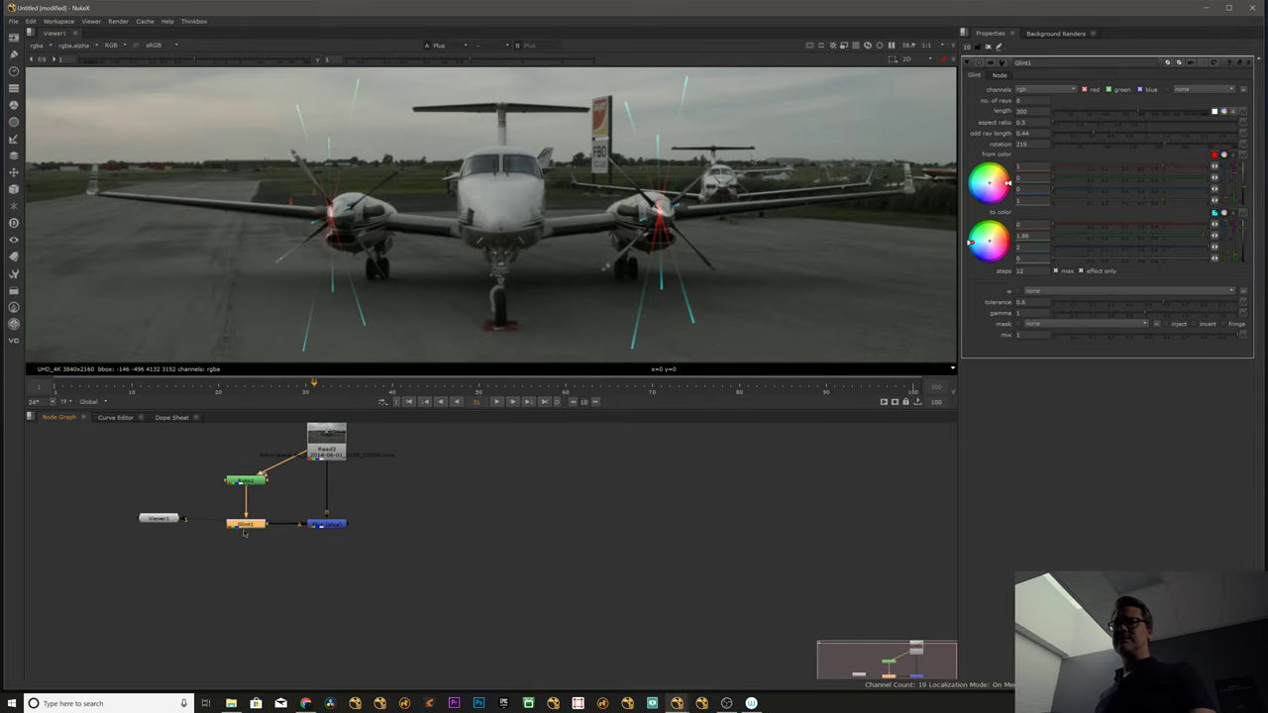
{"action": "left_click", "coordinate": [320, 526]}
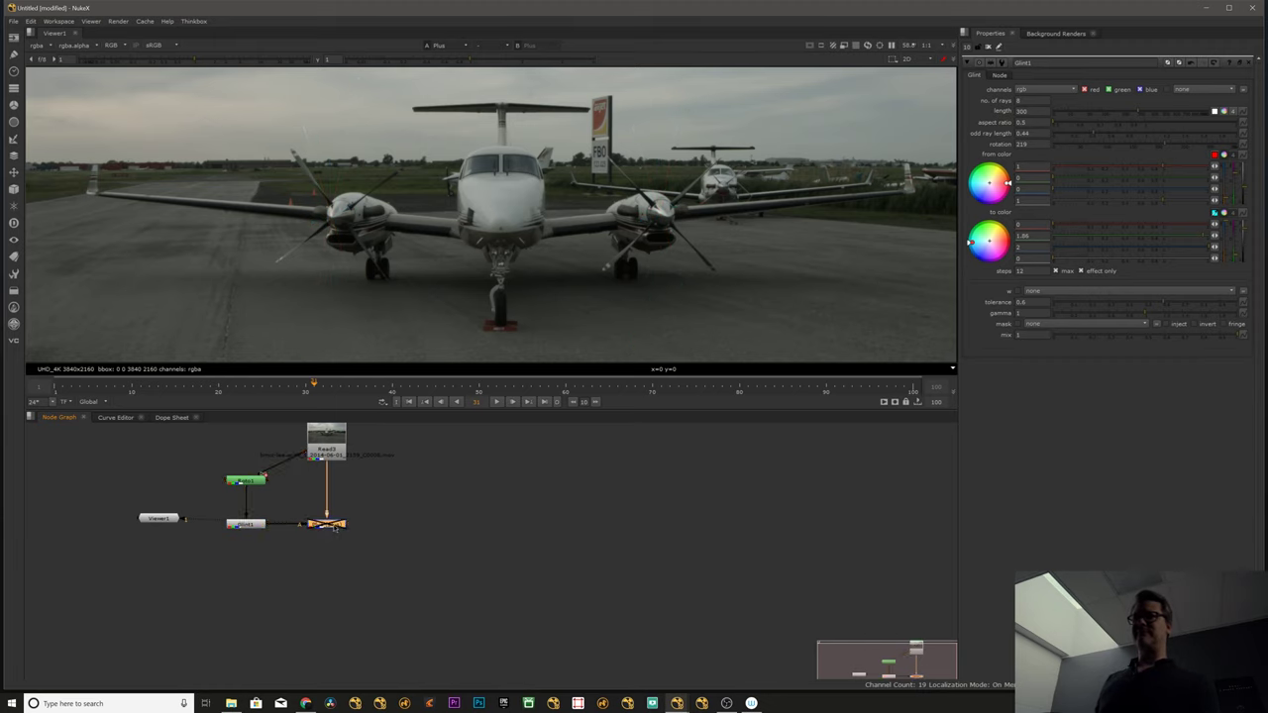
{"action": "left_click", "coordinate": [303, 549]}
{"action": "left_click", "coordinate": [320, 526]}
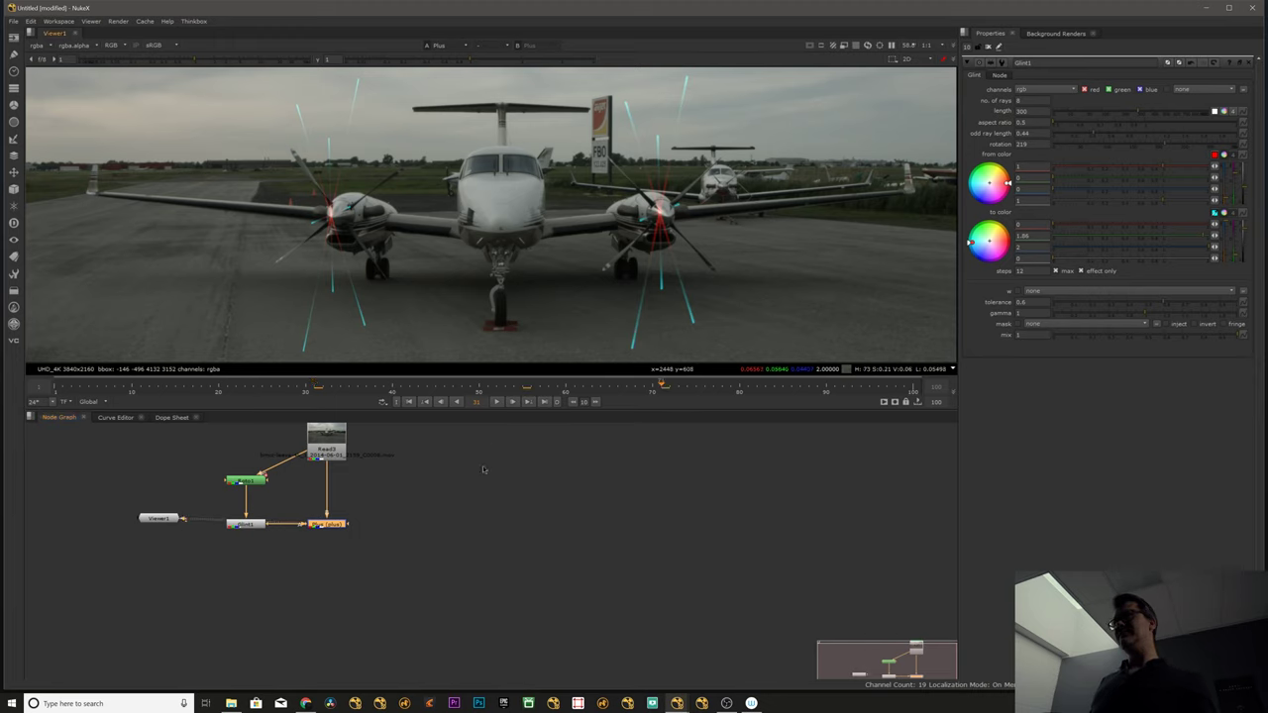
{"action": "left_click", "coordinate": [420, 546]}
{"action": "left_click", "coordinate": [336, 525]}
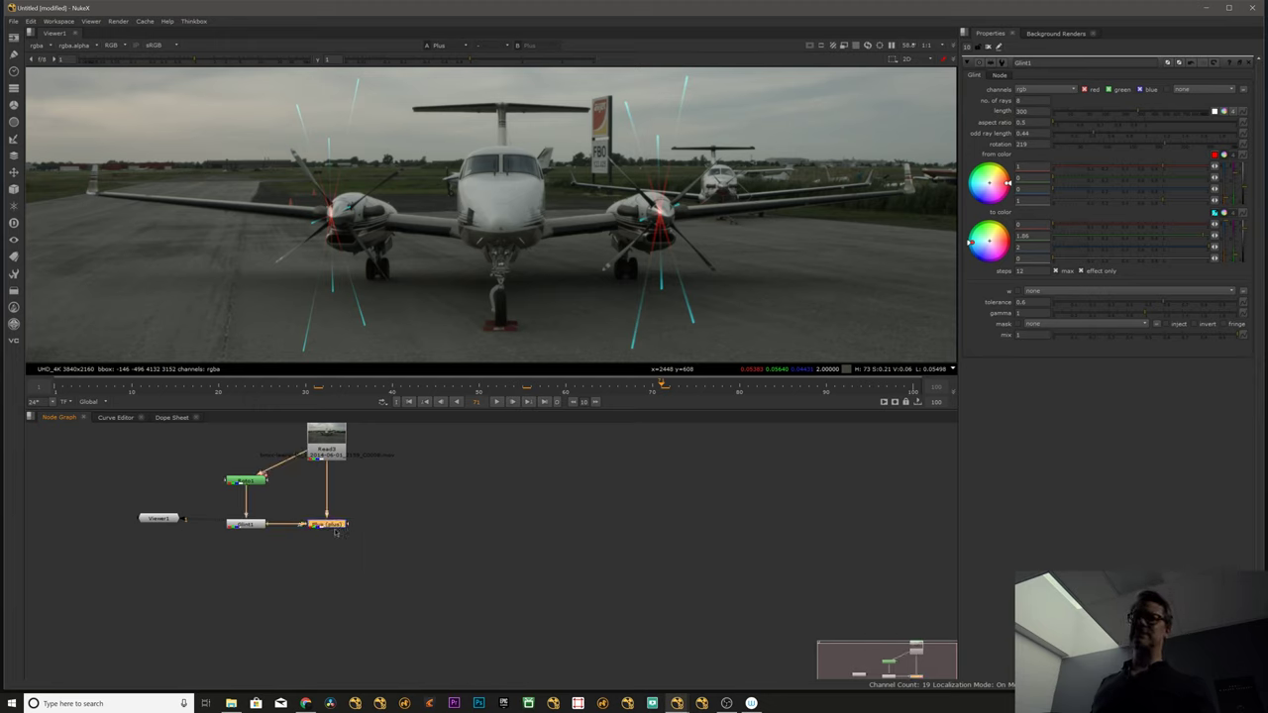
{"action": "left_click", "coordinate": [439, 514]}
{"action": "left_click", "coordinate": [339, 524]}
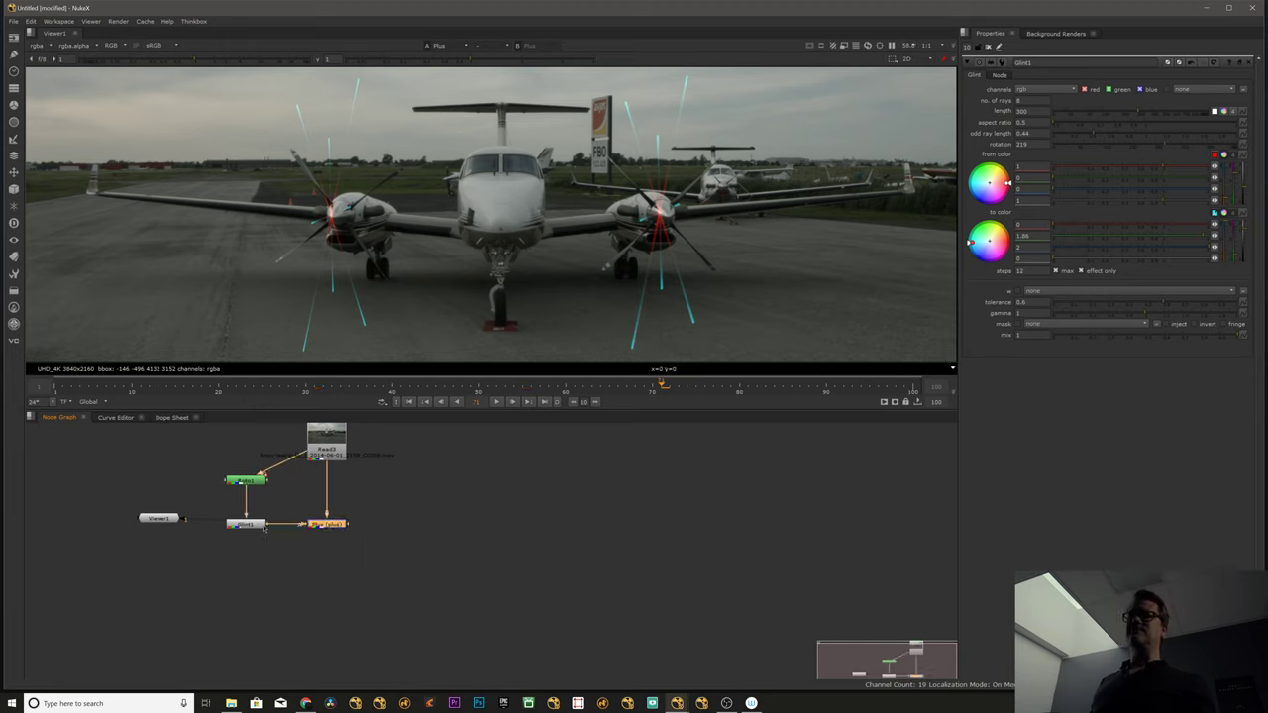
- Reset Glint1's to color to 0 and tint its from color warm white: red 1.4, green 1.26, blue 1.04
{"action": "left_click_drag", "start_coordinate": [263, 526], "coordinate": [256, 525]}
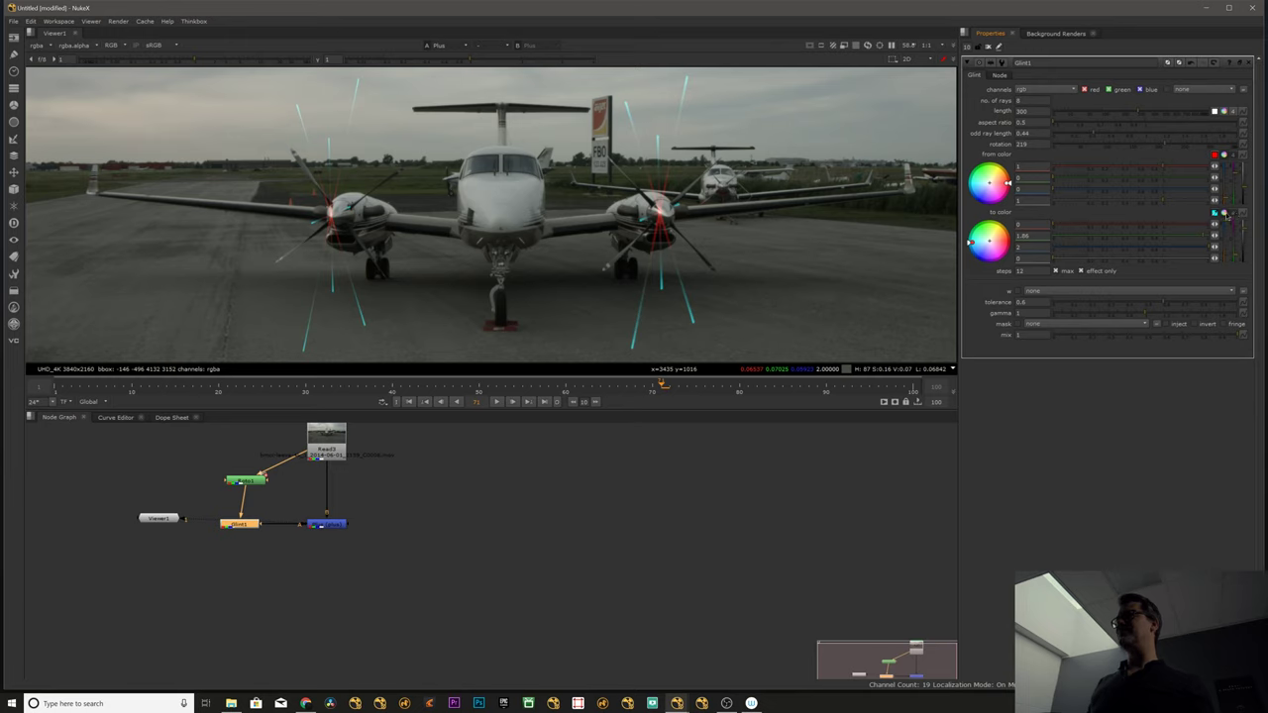
{"action": "left_click", "coordinate": [1234, 220]}
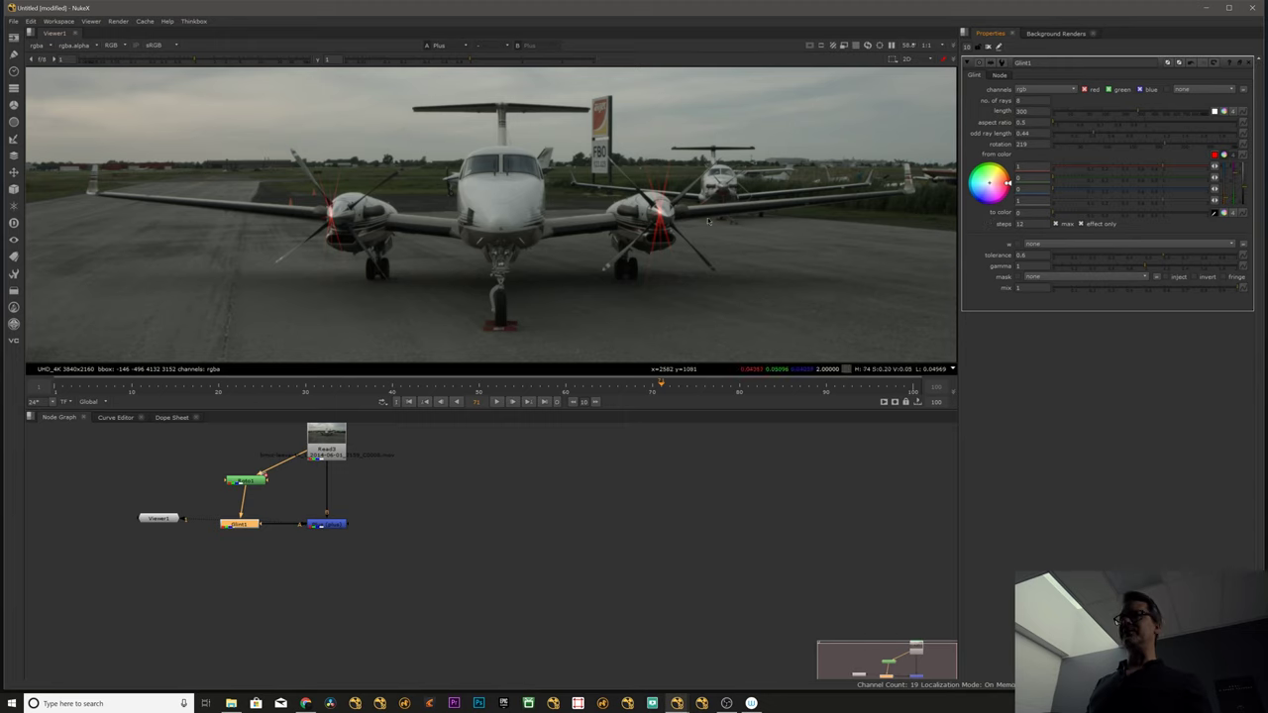
{"action": "scroll", "coordinate": [669, 220], "scroll_direction": "up", "scroll_amount": 4}
{"action": "left_click_drag", "start_coordinate": [1154, 168], "coordinate": [1189, 170]}
{"action": "left_click", "coordinate": [1194, 178]}
{"action": "left_click", "coordinate": [1181, 170]}
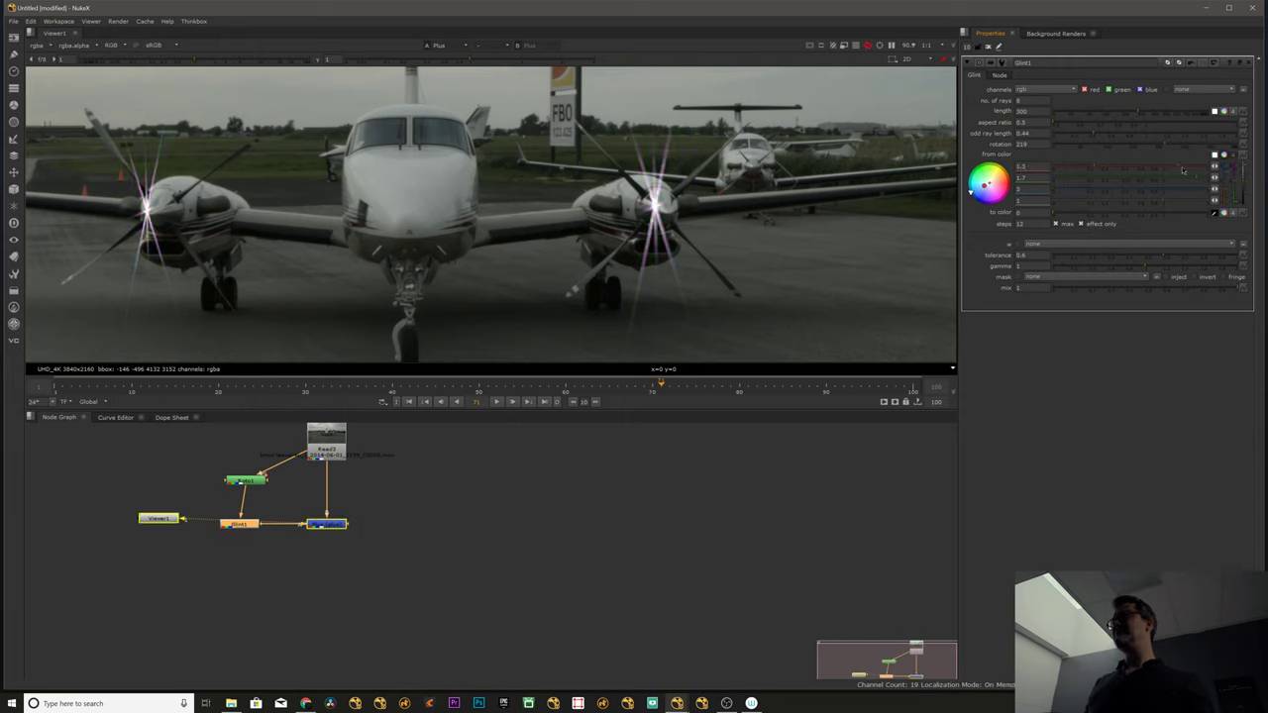
{"action": "left_click", "coordinate": [1192, 189]}
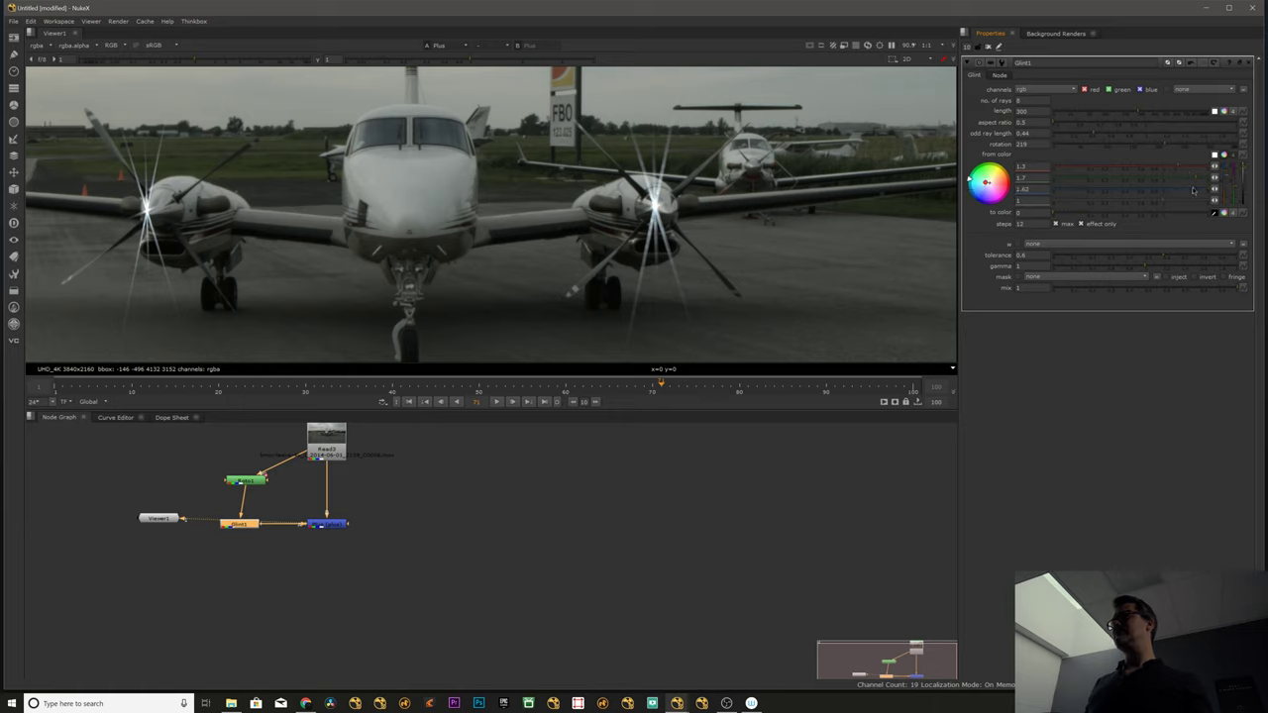
{"action": "left_click", "coordinate": [1178, 178]}
{"action": "left_click", "coordinate": [1184, 170]}
{"action": "left_click", "coordinate": [1165, 189]}
{"action": "left_click", "coordinate": [1167, 189]}
{"action": "left_click", "coordinate": [573, 429]}
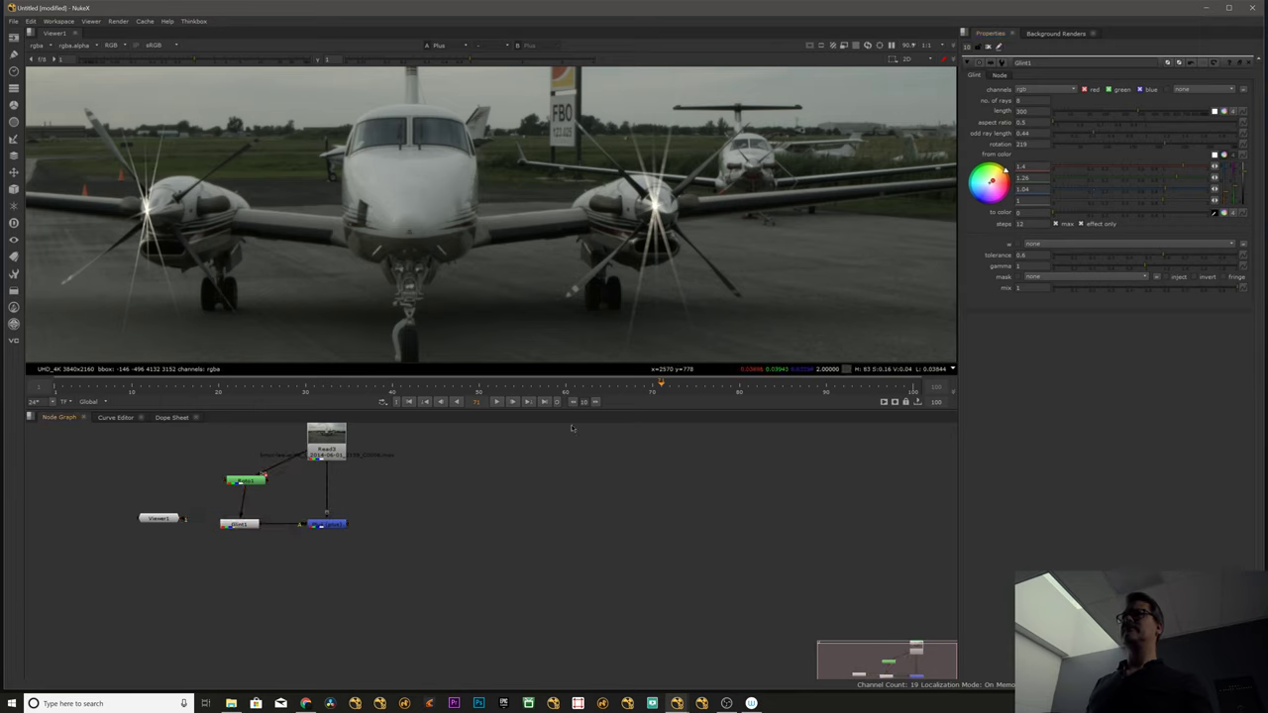
- Set Glint1's steps to 20 and toggle the node to compare the rays at the propeller hub
{"action": "scroll", "coordinate": [490, 213], "scroll_direction": "up", "scroll_amount": 1}
{"action": "scroll", "coordinate": [671, 215], "scroll_direction": "up", "scroll_amount": 5}
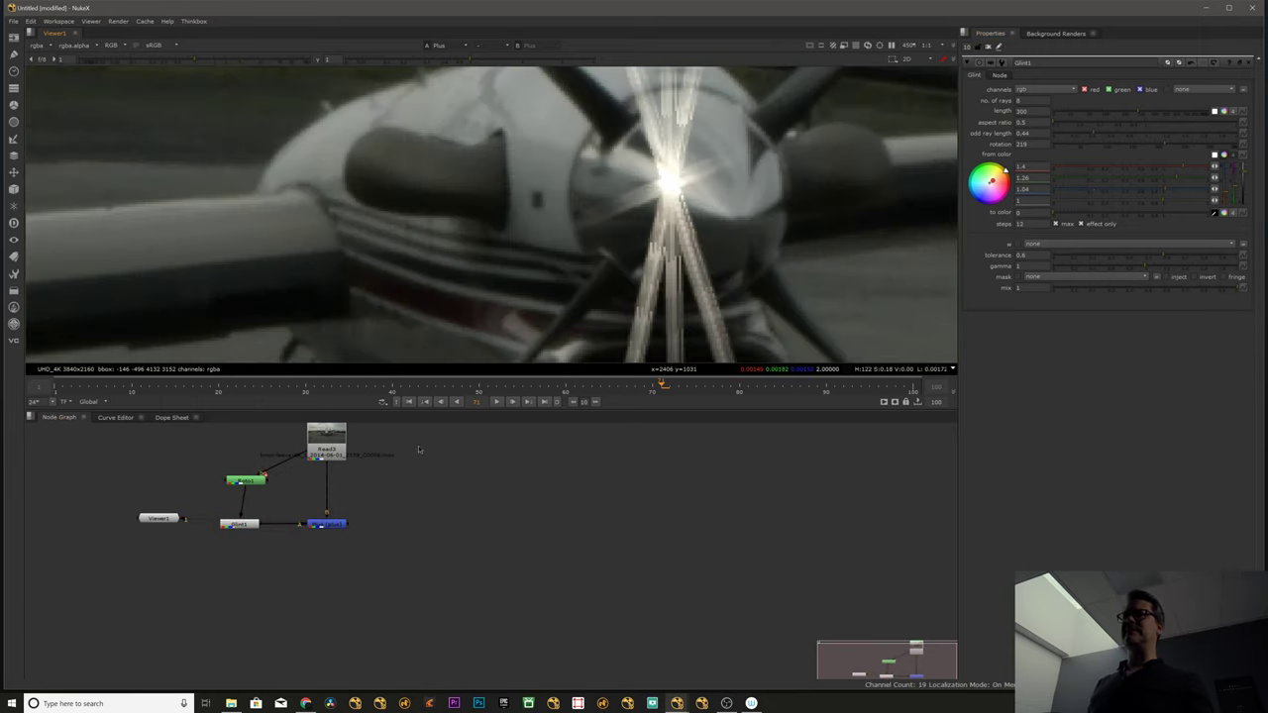
{"action": "left_click", "coordinate": [241, 523]}
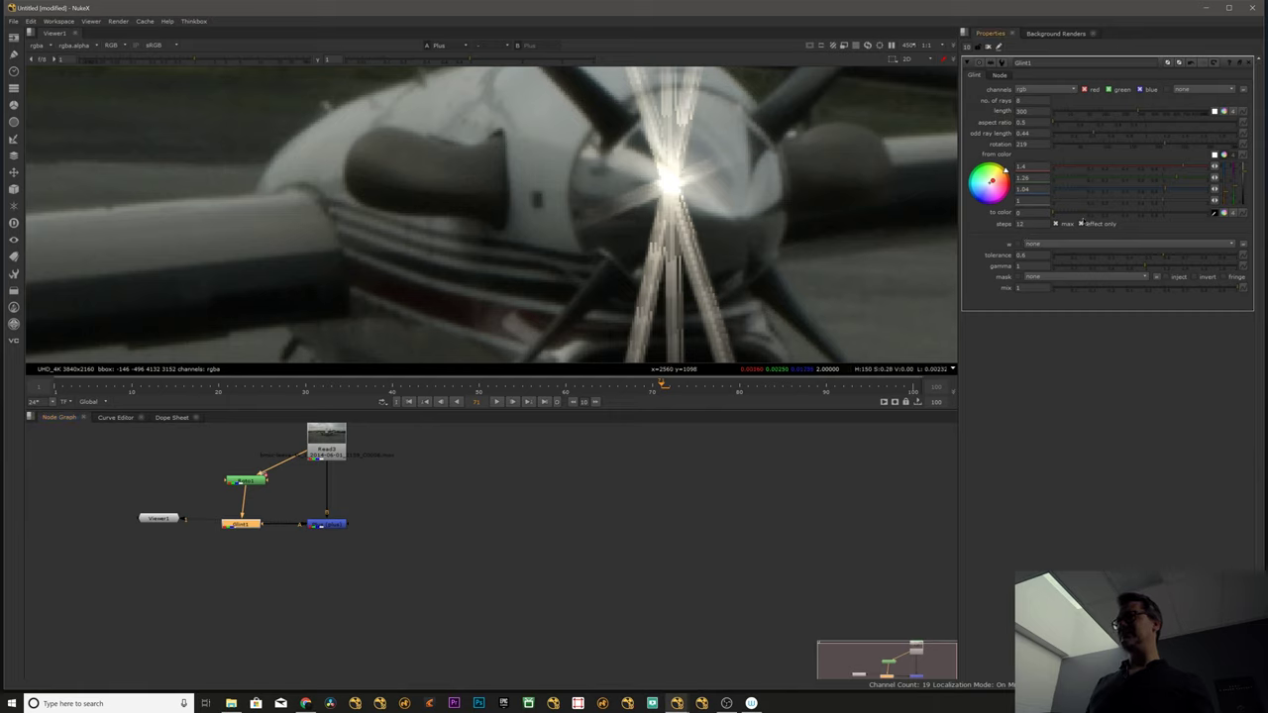
{"action": "double_click", "coordinate": [1032, 224]}
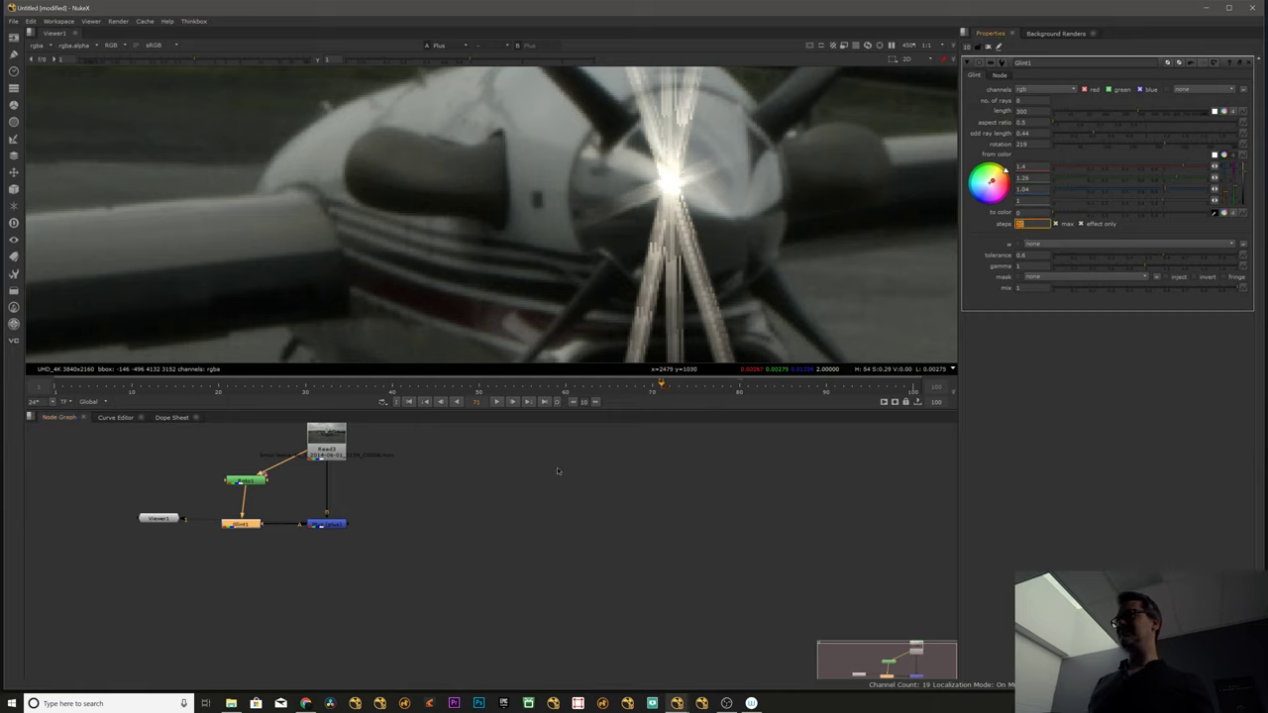
{"action": "type", "text": "20"}
{"action": "left_click", "coordinate": [504, 452]}
{"action": "left_click", "coordinate": [245, 523]}
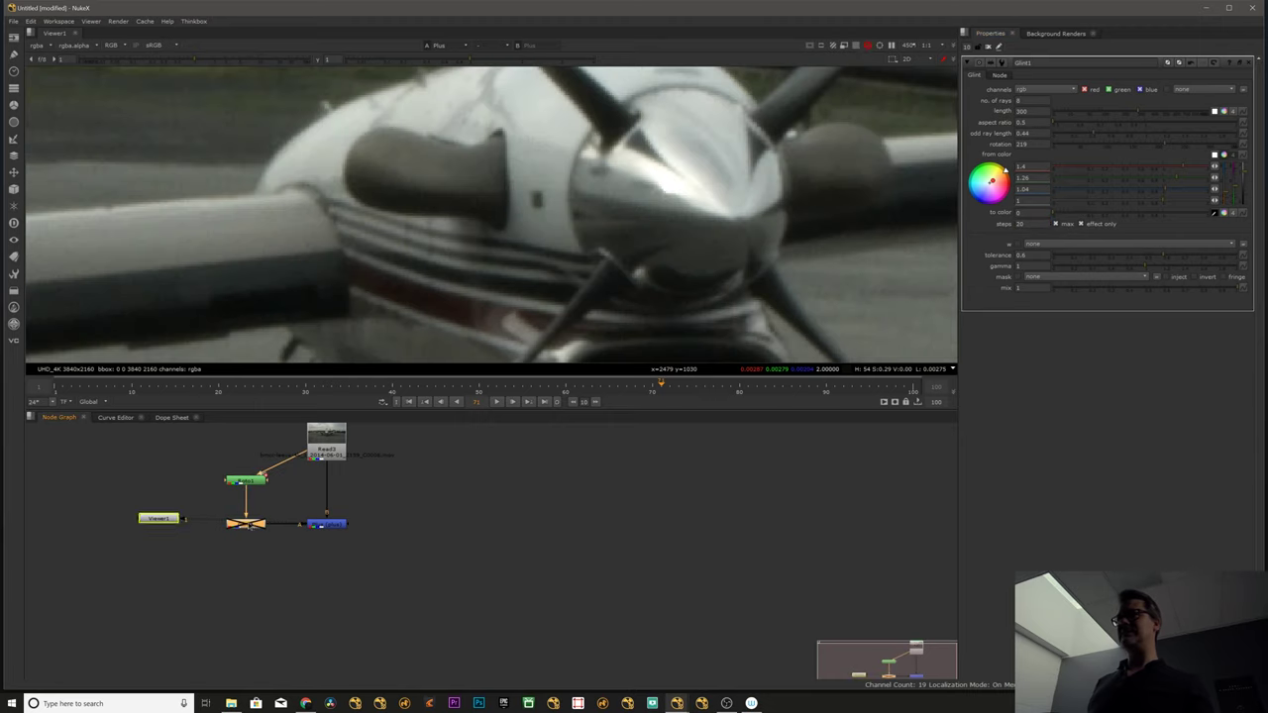
- Set Glint1's rotation to 0 and steps to 20 while viewing the rays at the propeller hub
{"action": "scroll", "coordinate": [672, 210], "scroll_direction": "down", "scroll_amount": 8}
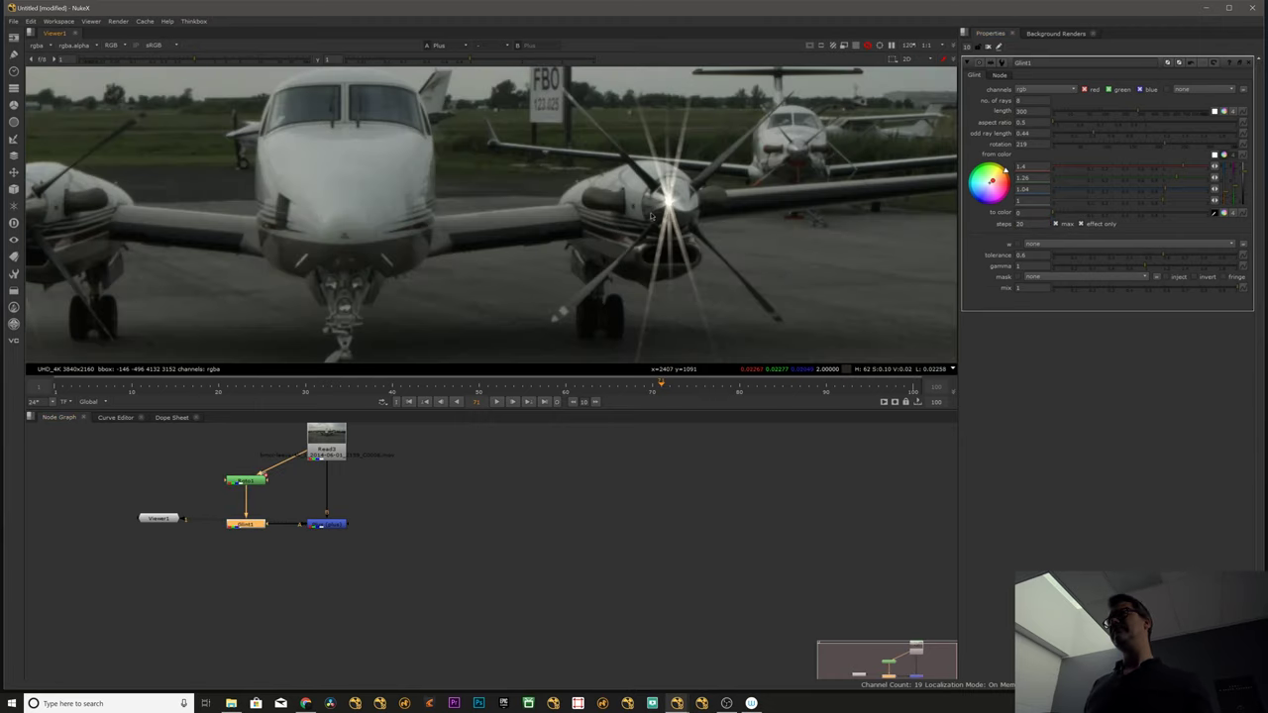
{"action": "scroll", "coordinate": [671, 216], "scroll_direction": "up", "scroll_amount": 7}
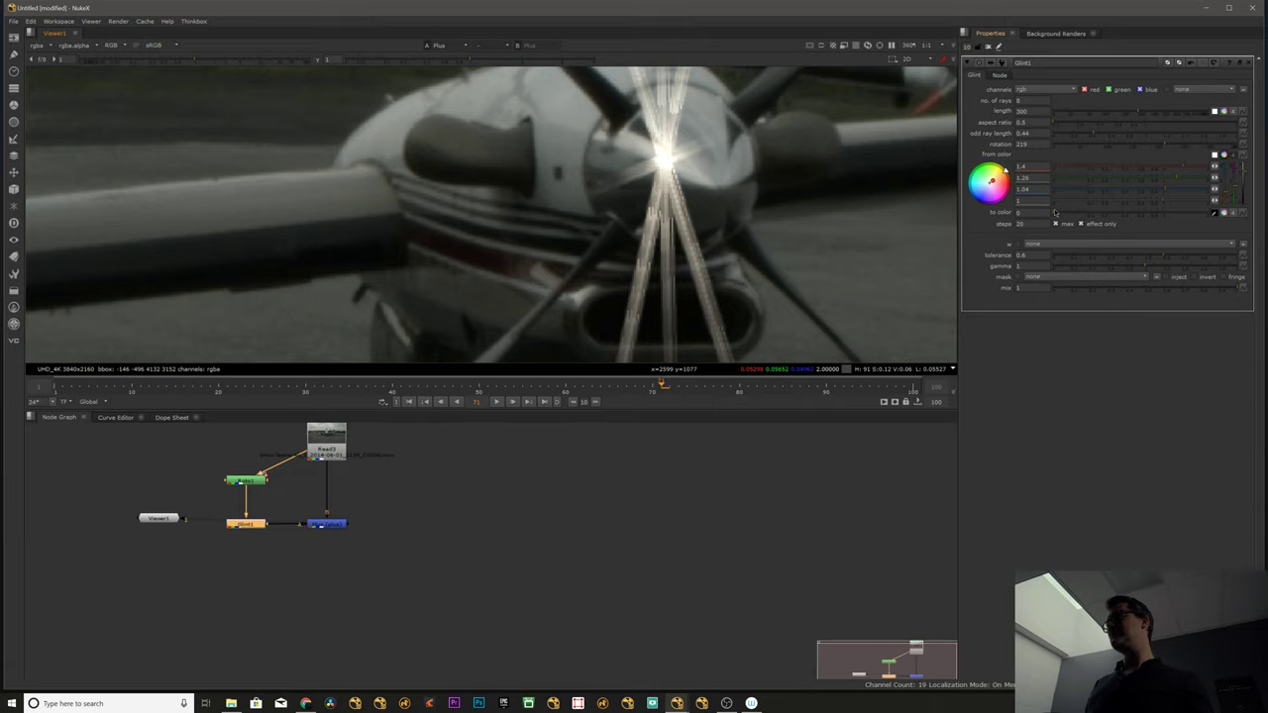
{"action": "left_click_drag", "start_coordinate": [1089, 145], "coordinate": [1030, 147]}
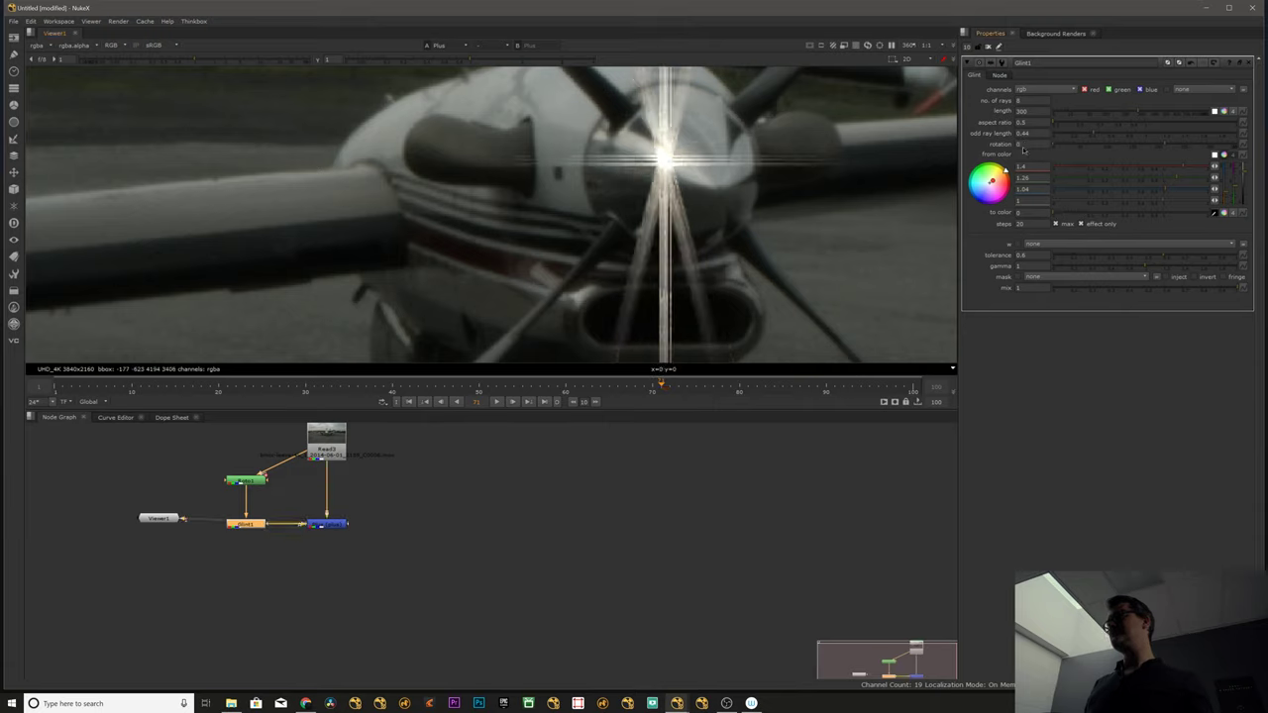
{"action": "type", "text": "20"}
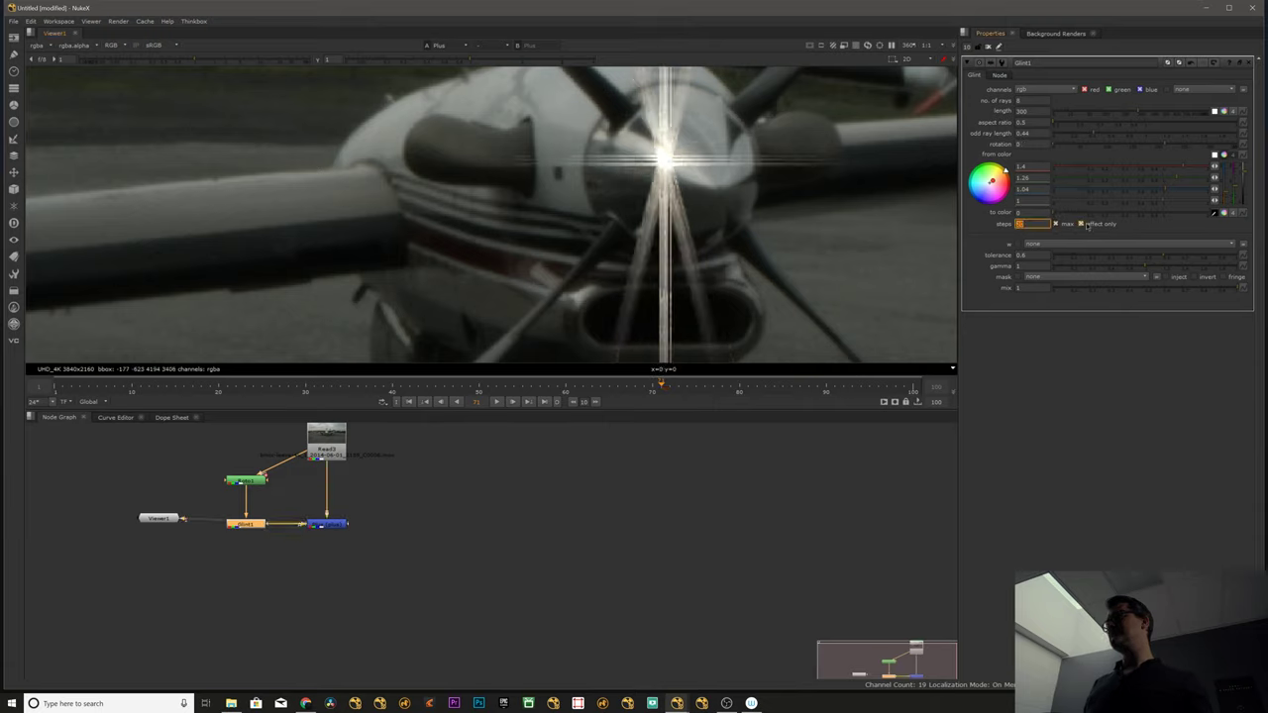
{"action": "key", "text": "Return"}
- Toggle Glint1's max option to compare how the rays combine at the propeller hub
{"action": "left_click", "coordinate": [1055, 225]}
{"action": "left_click", "coordinate": [1055, 225]}
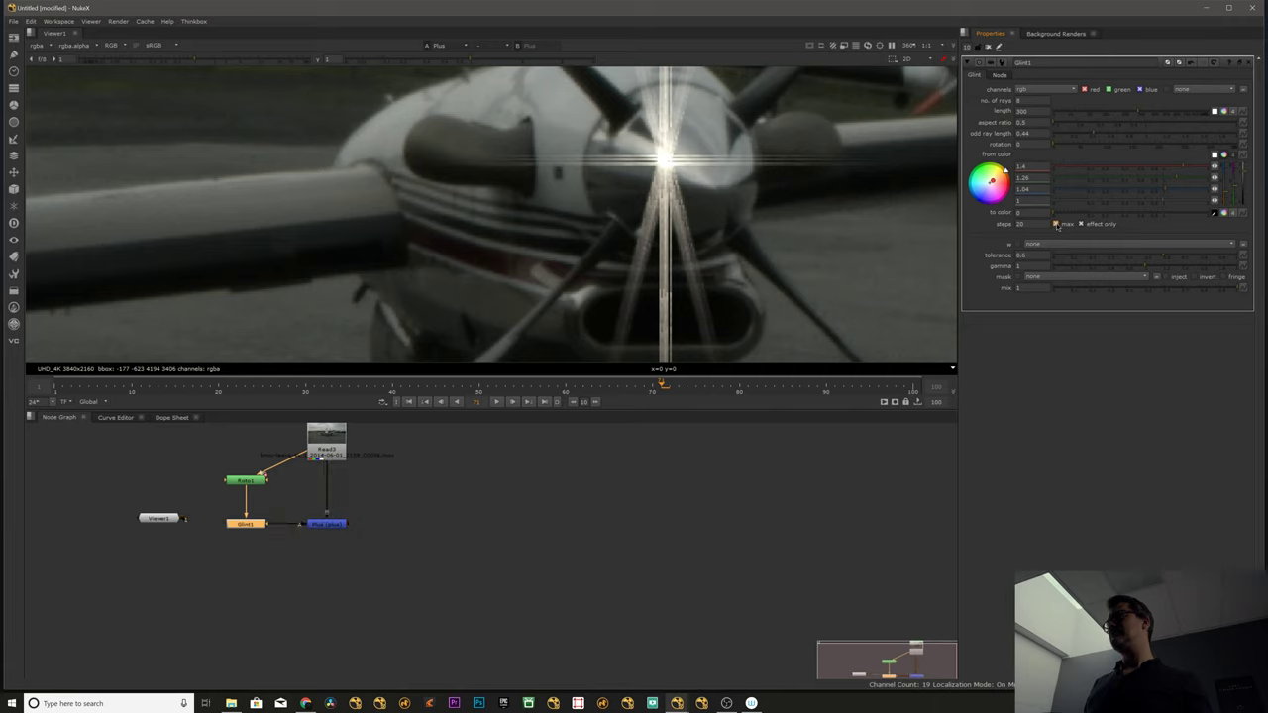
{"action": "left_click", "coordinate": [1054, 225]}
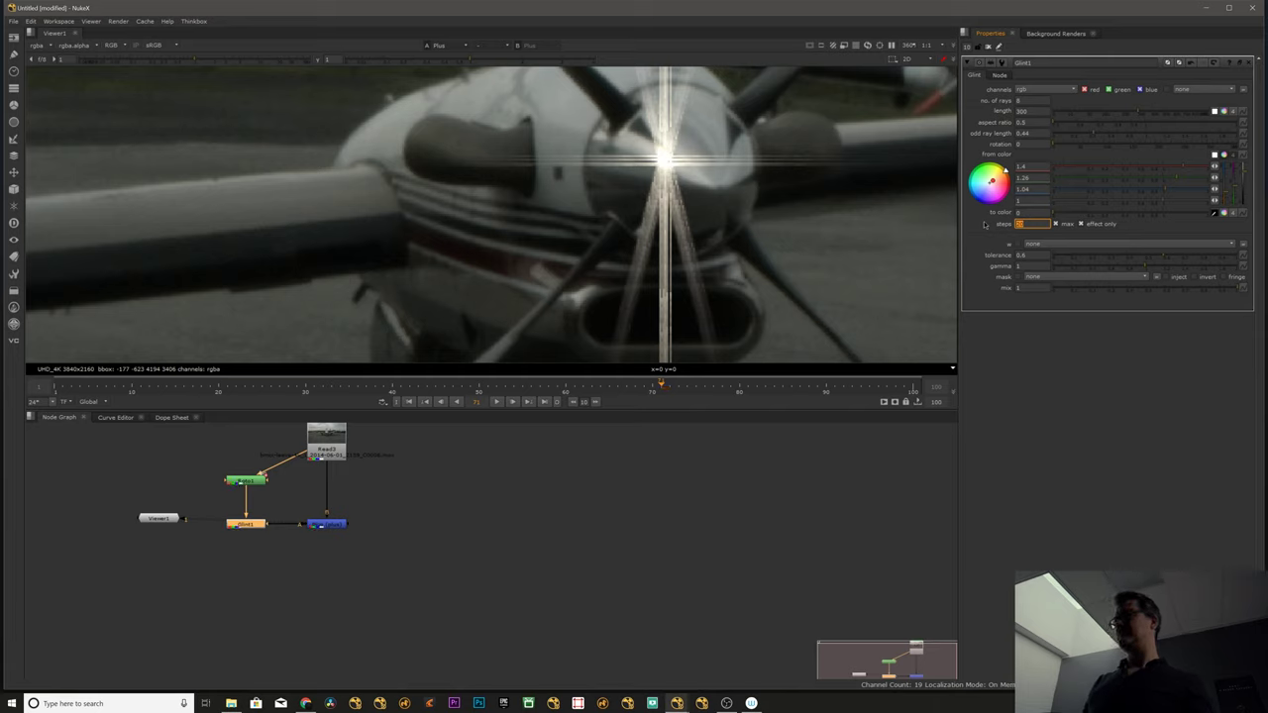
- Try Glint1's steps at 2, 3, 4 and 5, then go back to 3 and inspect the separated ray copies
{"action": "key", "text": "Return"}
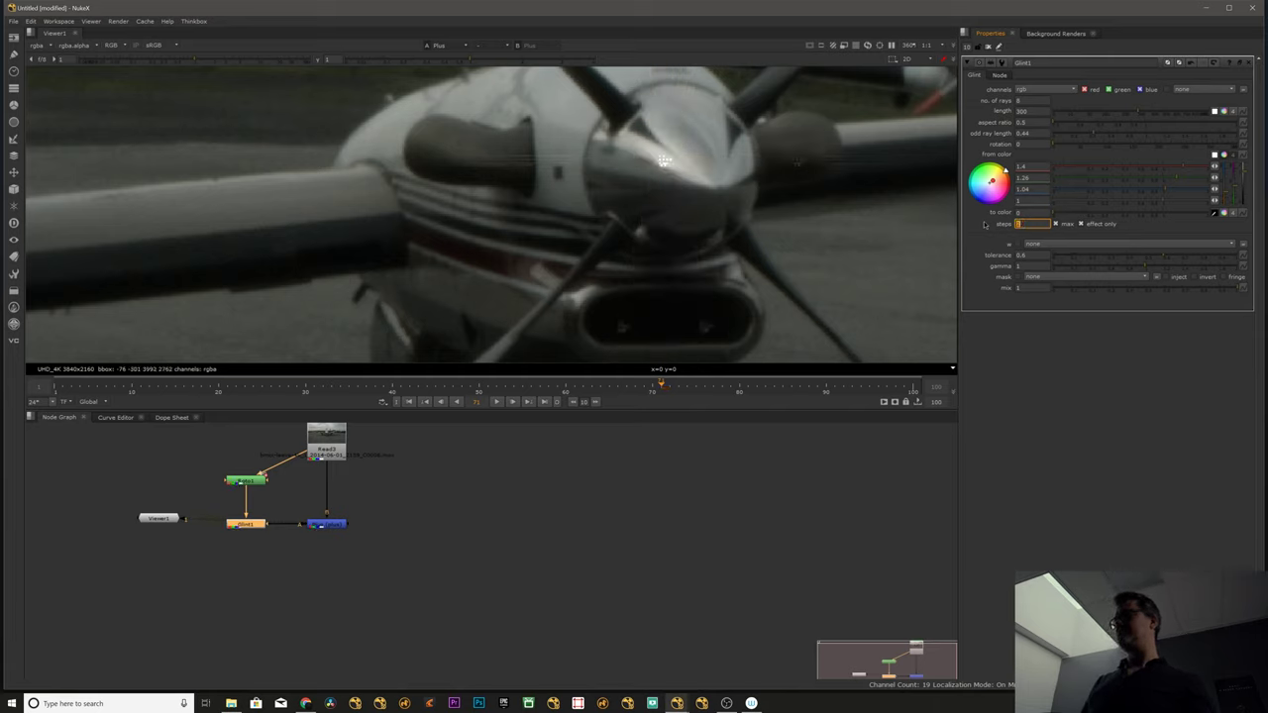
{"action": "type", "text": "2"}
{"action": "key", "text": "Return"}
{"action": "type", "text": "3"}
{"action": "key", "text": "Return"}
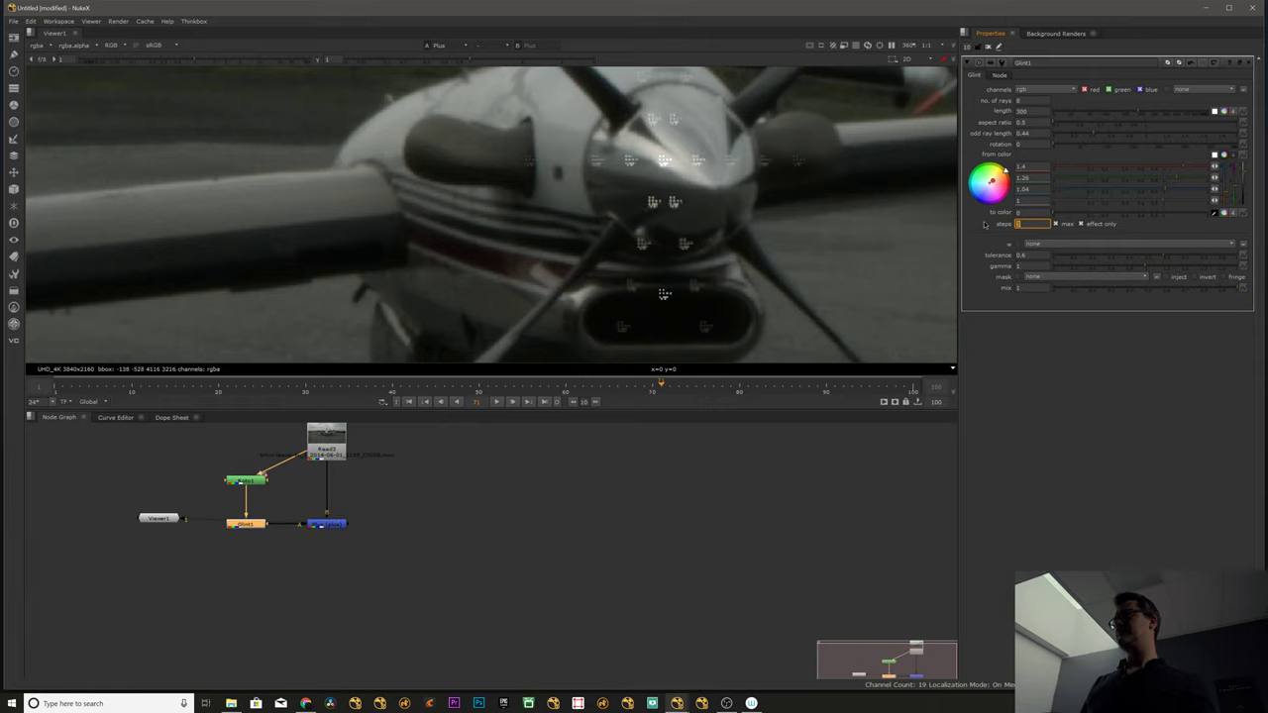
{"action": "type", "text": "4"}
{"action": "key", "text": "Return"}
{"action": "type", "text": "5"}
{"action": "key", "text": "Return"}
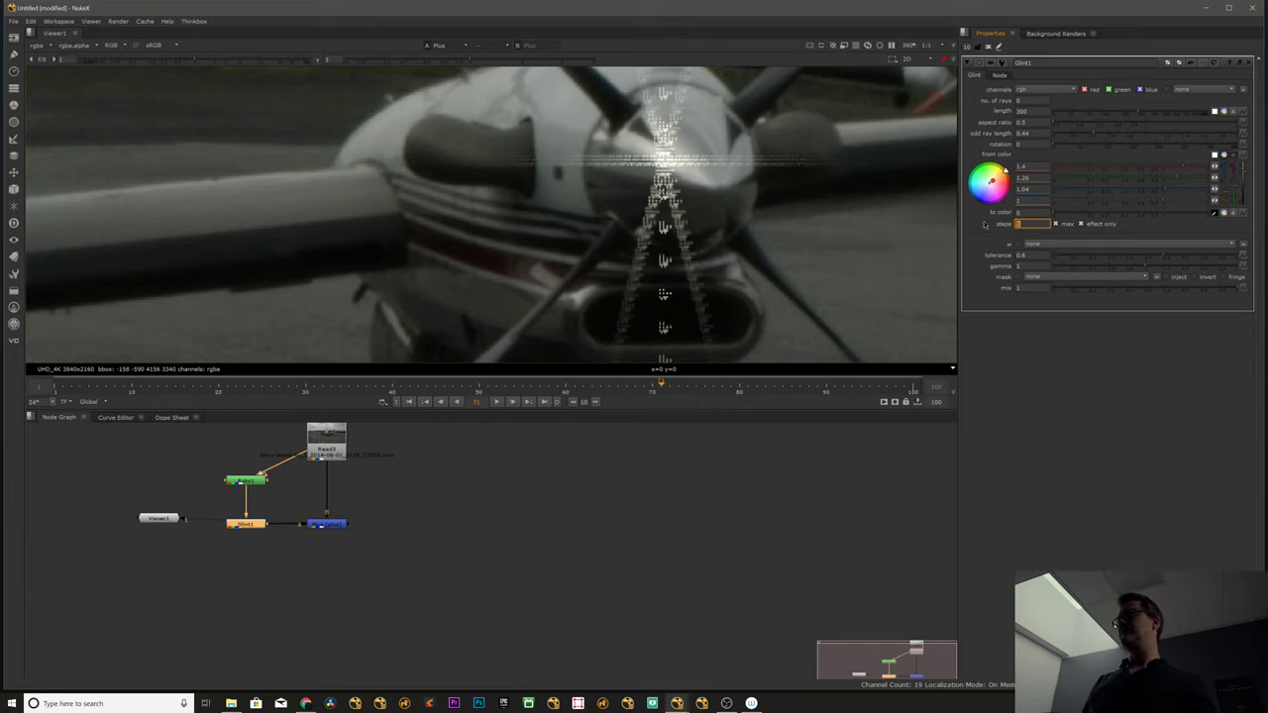
{"action": "type", "text": "3"}
{"action": "key", "text": "Return"}
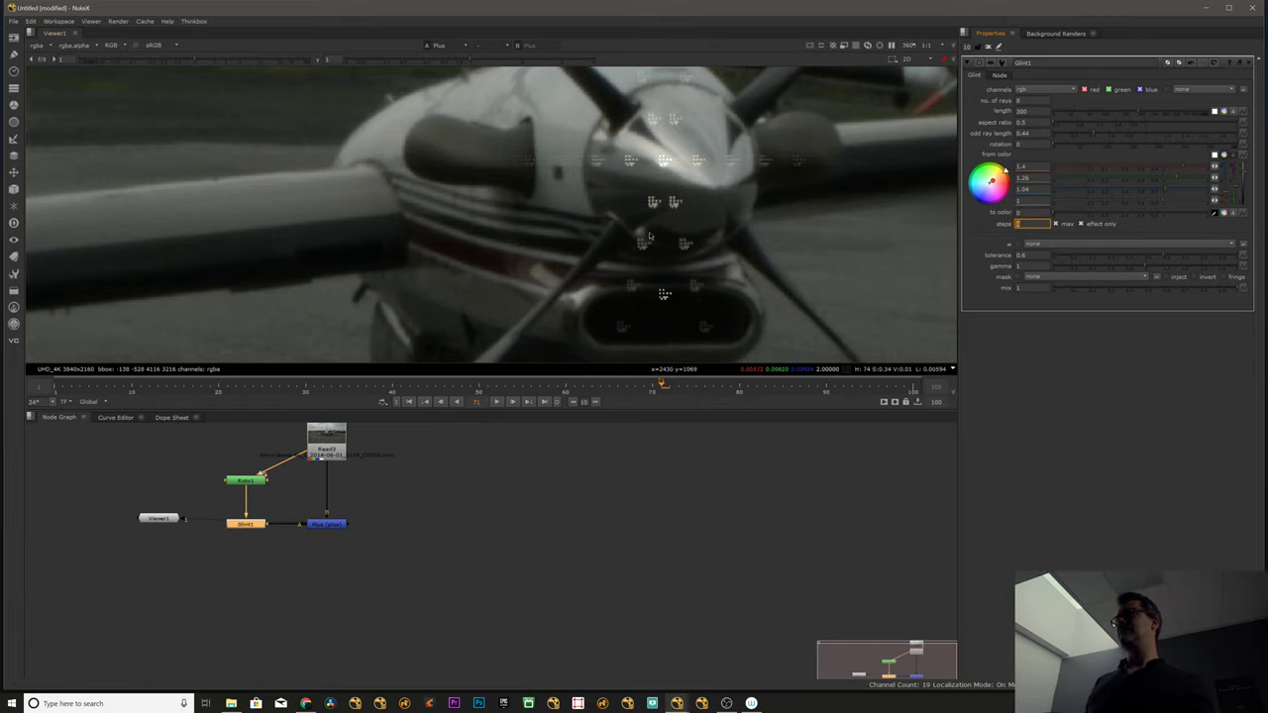
{"action": "scroll", "coordinate": [535, 191], "scroll_direction": "up", "scroll_amount": 5}
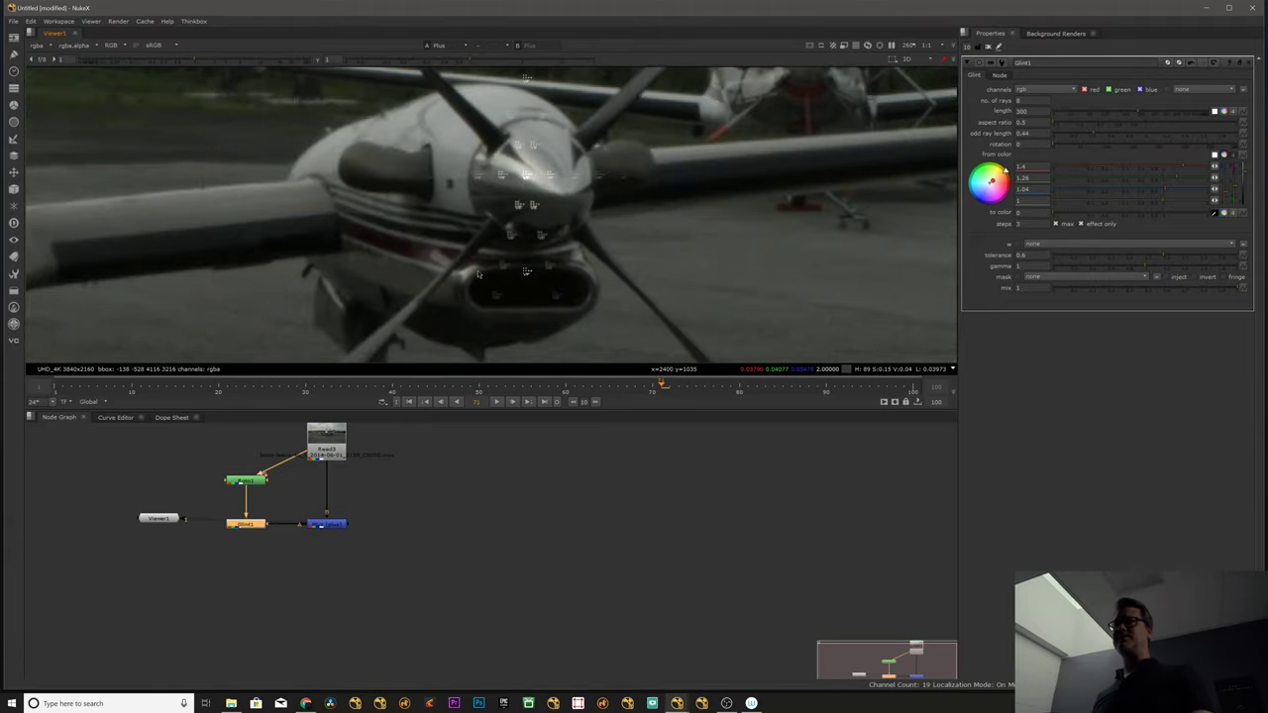
- Shift the Read node and the Plus merge slightly closer to the Glint branch, keeping them vertically aligned
{"action": "left_click_drag", "start_coordinate": [331, 446], "coordinate": [321, 450]}
{"action": "left_click_drag", "start_coordinate": [335, 520], "coordinate": [326, 518]}
{"action": "left_click", "coordinate": [317, 452]}
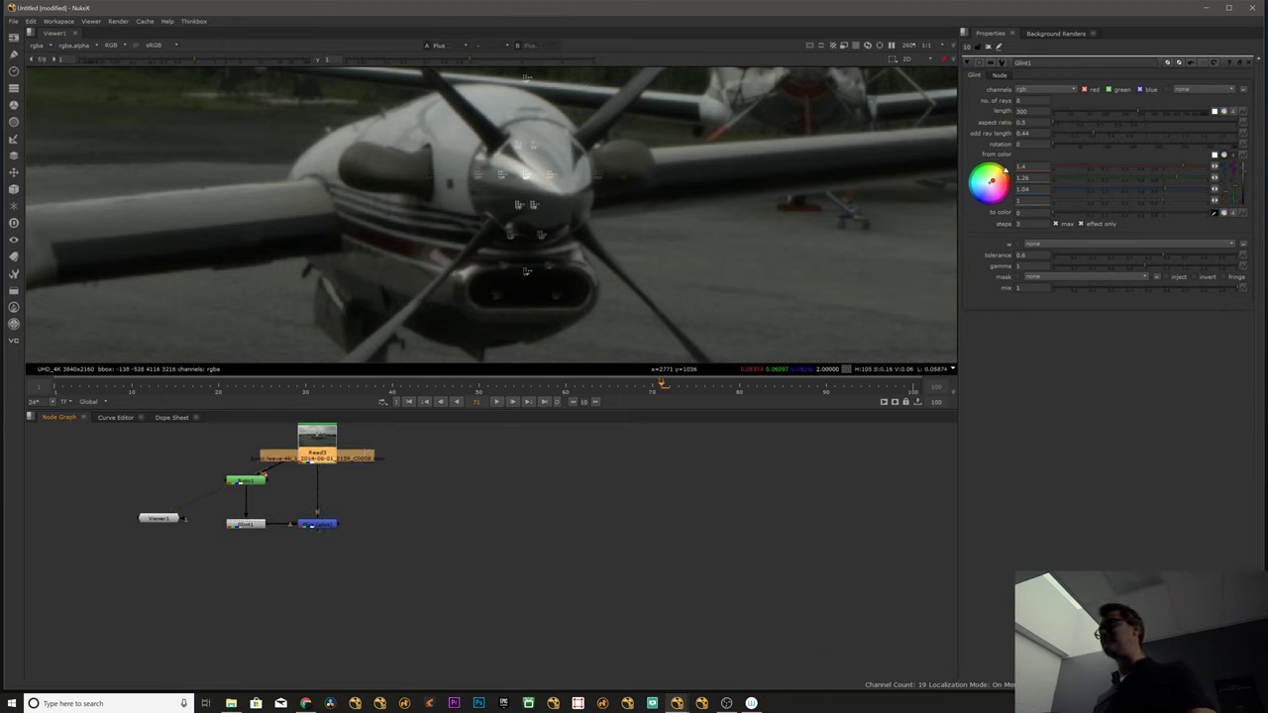
- Set Glint1's tolerance to 0.58 and steps to 10, check the glint on the whole airplane, and deselect the Read node
{"action": "left_click_drag", "start_coordinate": [1149, 258], "coordinate": [1159, 257]}
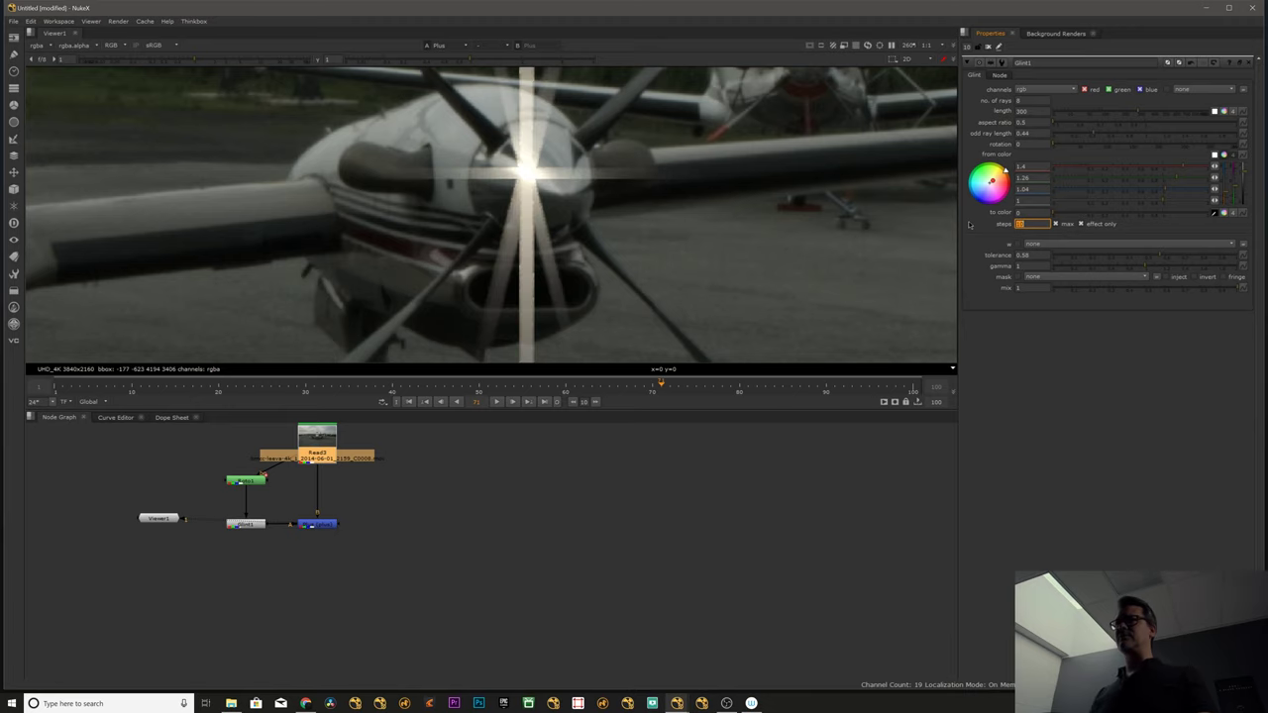
{"action": "scroll", "coordinate": [477, 255], "scroll_direction": "down", "scroll_amount": 2}
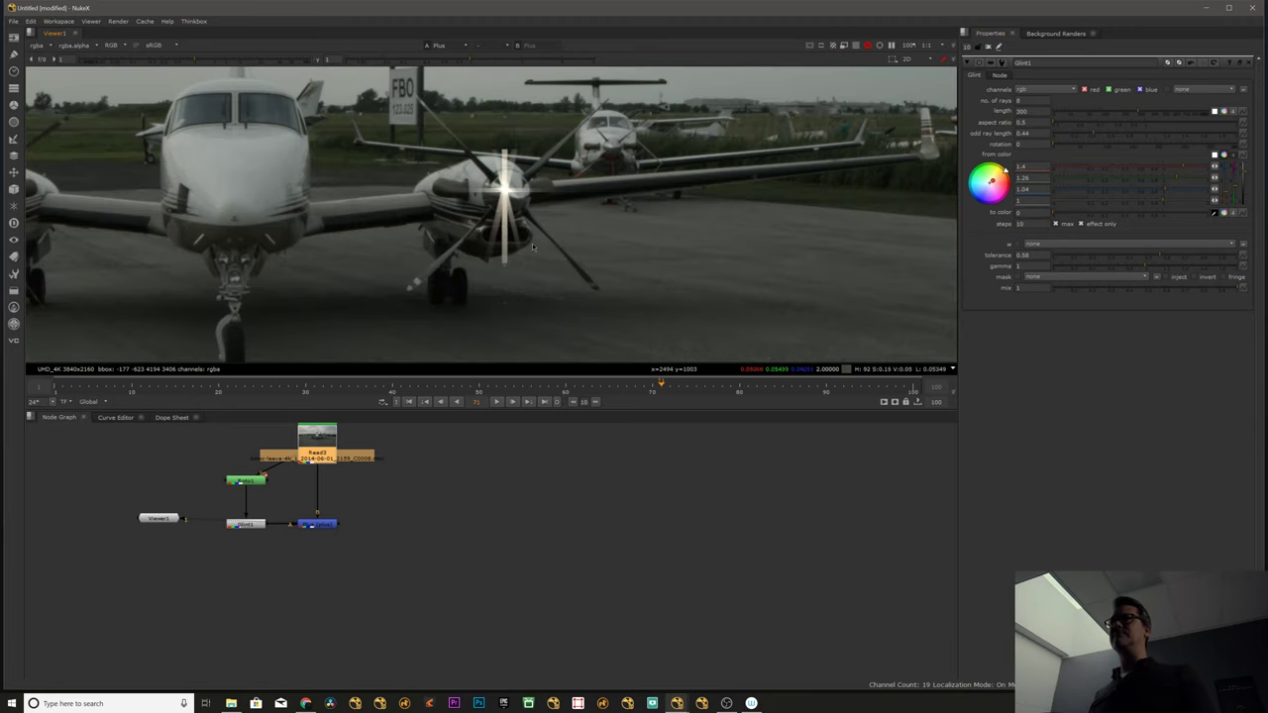
{"action": "scroll", "coordinate": [445, 281], "scroll_direction": "up", "scroll_amount": 1}
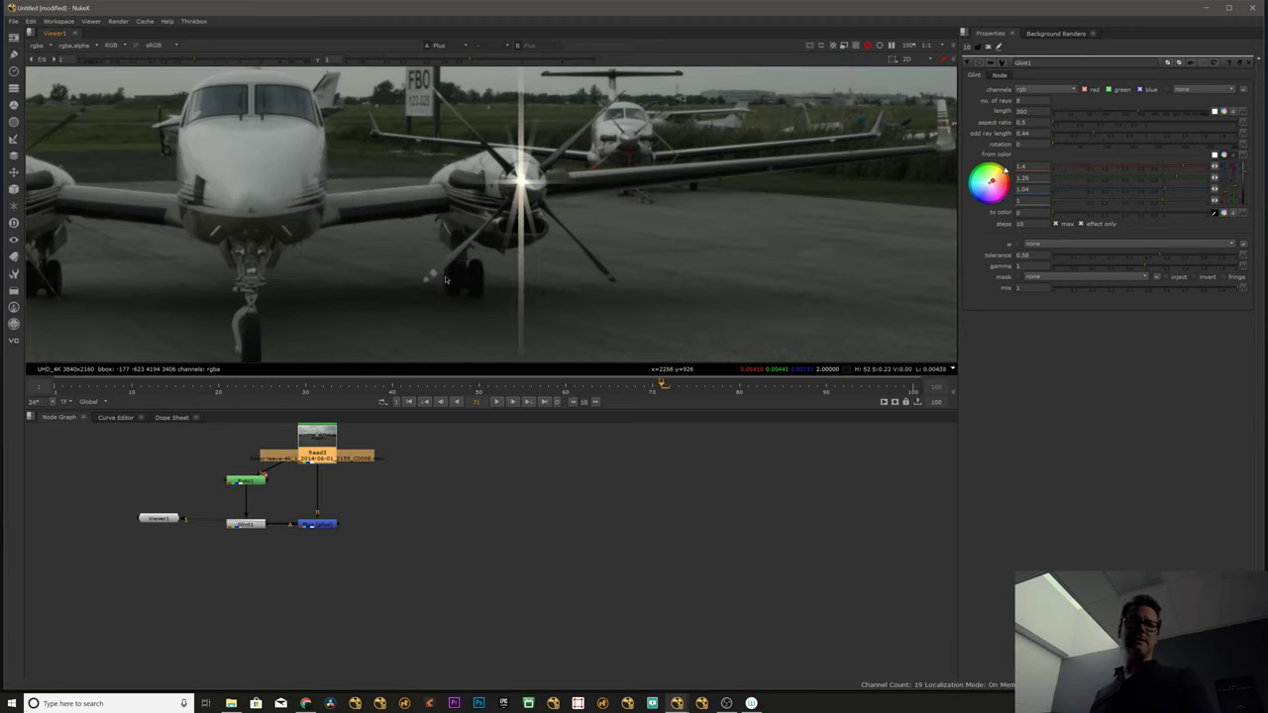
{"action": "left_click", "coordinate": [435, 530]}
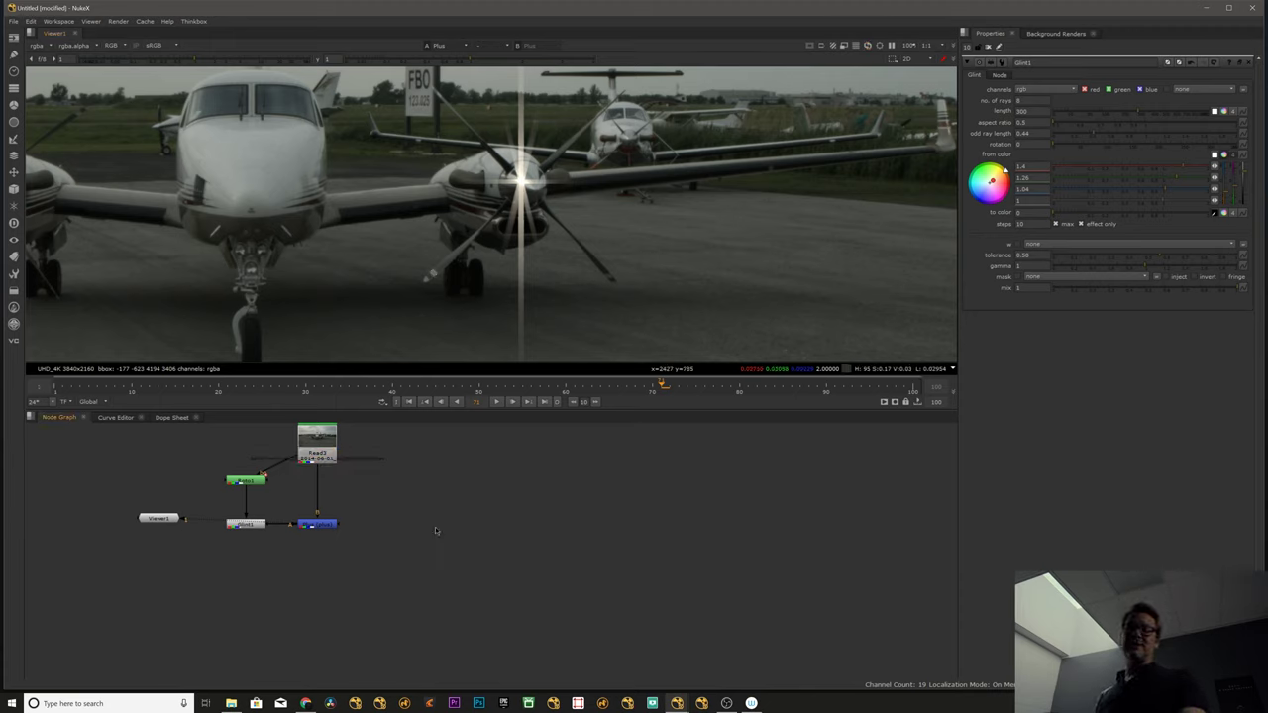